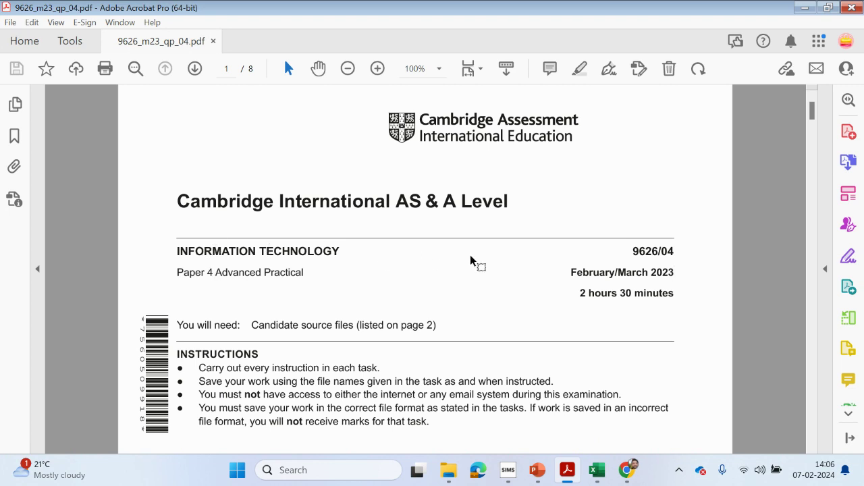
Highlight the 'Task 3 – Spreadsheet Challenge' heading in yellow
left_click_drag(573, 270, 651, 277)
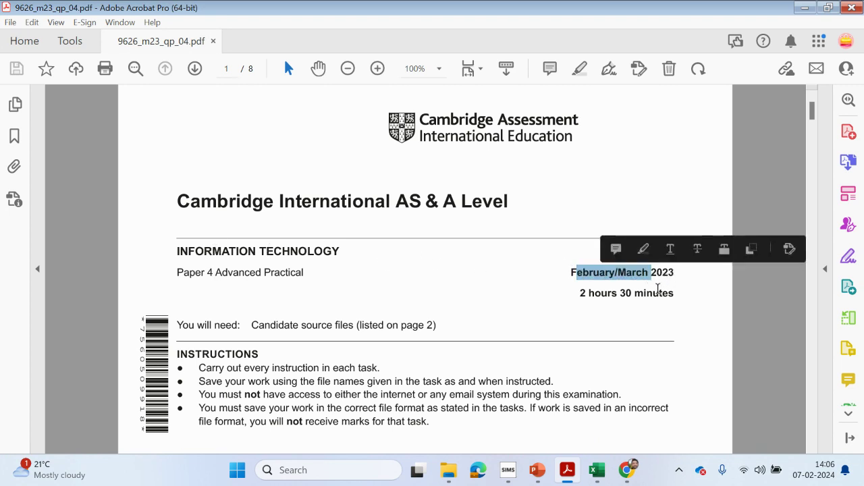
scroll(658, 297, "down", 5)
double_click(345, 237)
scroll(396, 256, "down", 12)
scroll(393, 249, "down", 10)
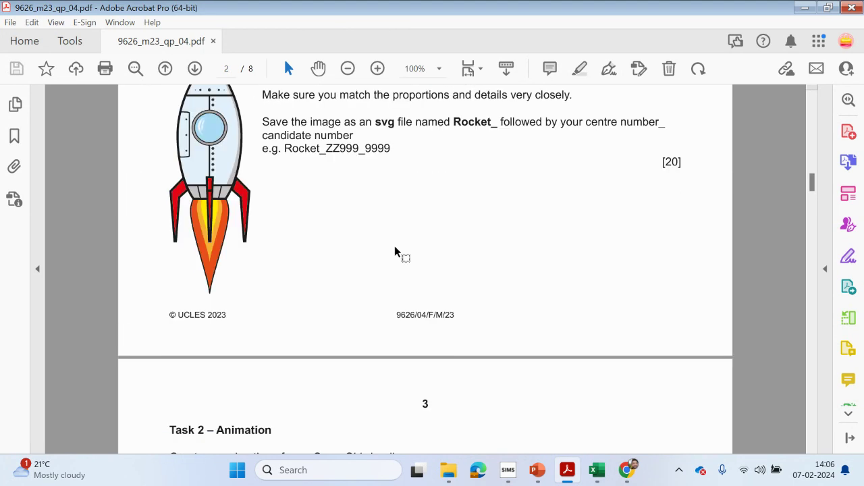
scroll(395, 251, "down", 15)
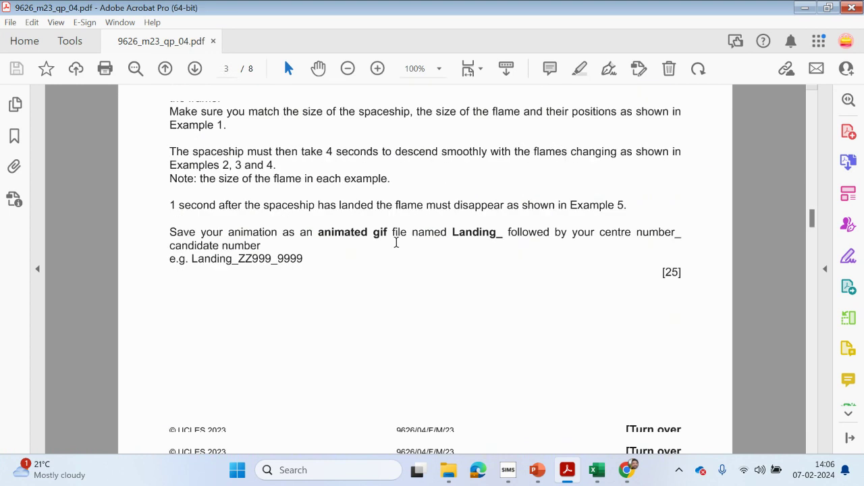
scroll(397, 241, "down", 10)
left_click_drag(172, 140, 342, 141)
left_click(580, 69)
Highlight the 'Sales.ods in a spreadsheet application' instruction in yellow, briefly checking the Sales workbook
scroll(442, 138, "down", 1)
left_click_drag(228, 119, 382, 125)
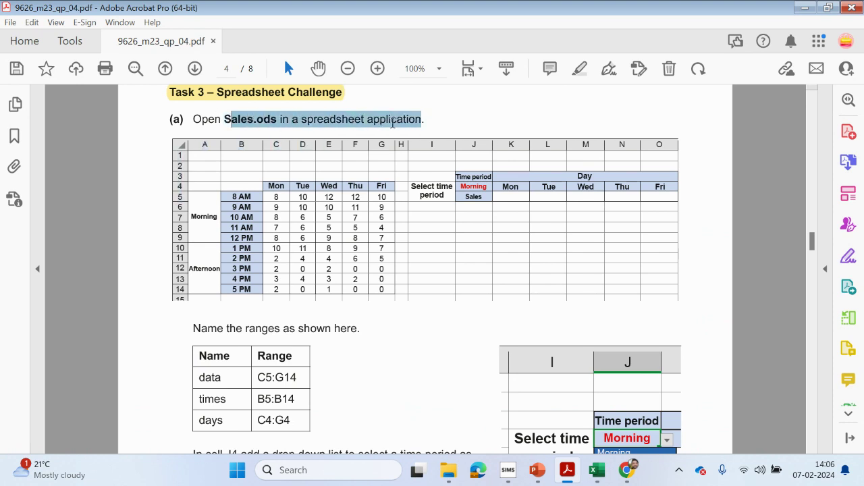
left_click(578, 70)
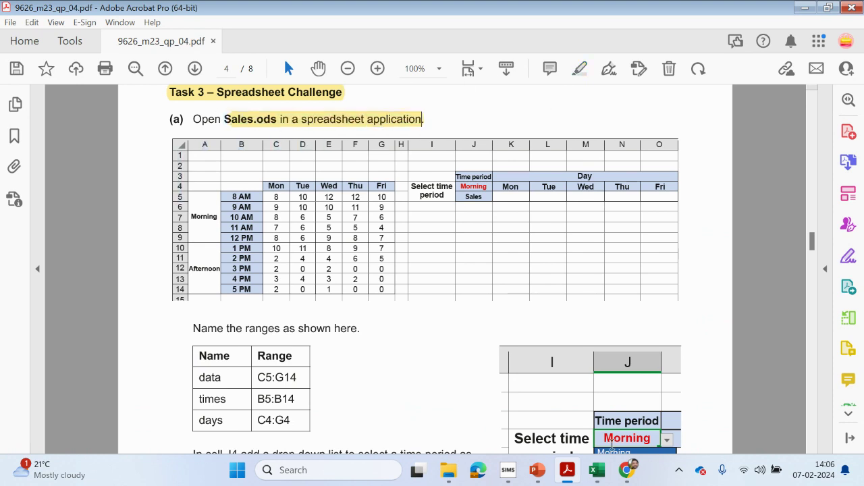
left_click(597, 469)
left_click(424, 251)
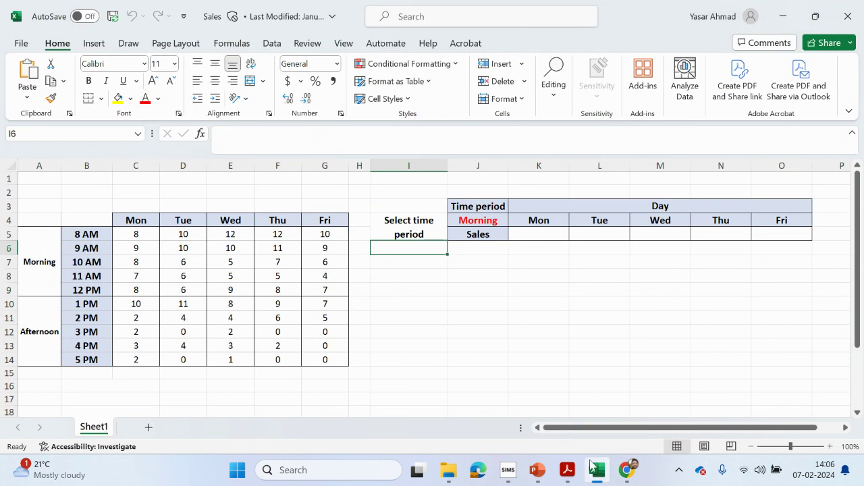
left_click(594, 468)
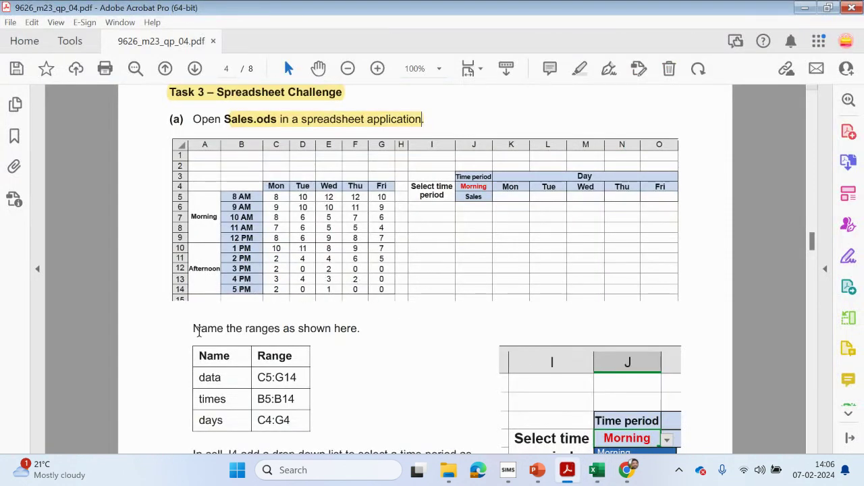
Highlight 'Name the ranges as shown here.' in yellow
left_click_drag(193, 328, 360, 330)
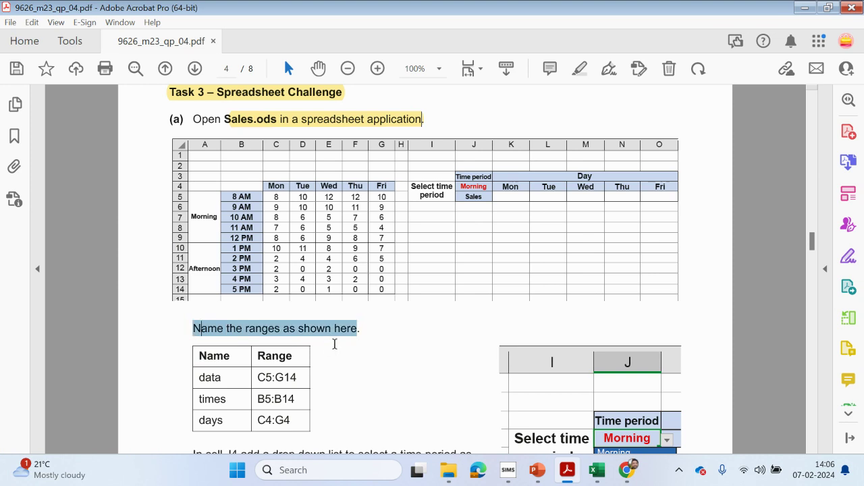
left_click(573, 70)
left_click_drag(258, 377, 294, 381)
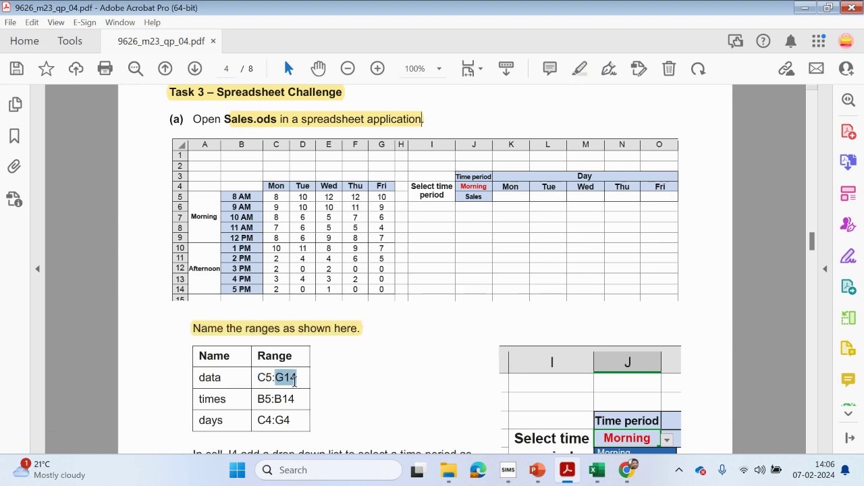
left_click(276, 195)
Highlight the range name 'data' in the name table in yellow
double_click(275, 196)
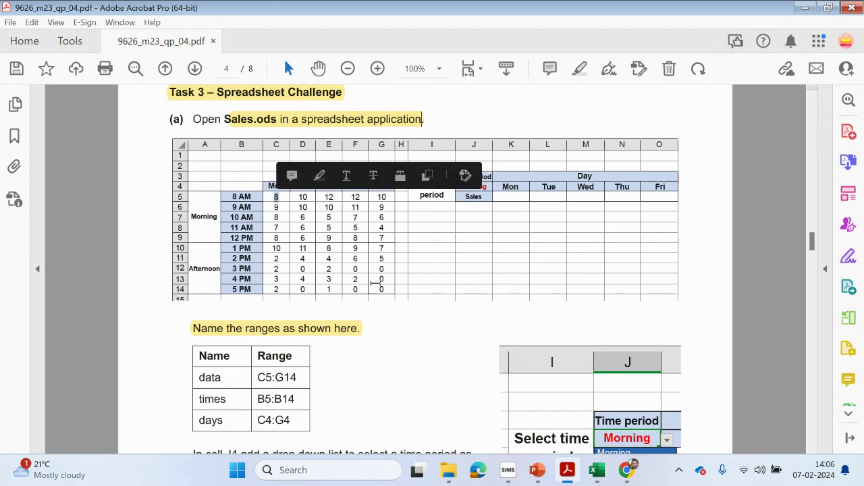
left_click(381, 288)
double_click(381, 289)
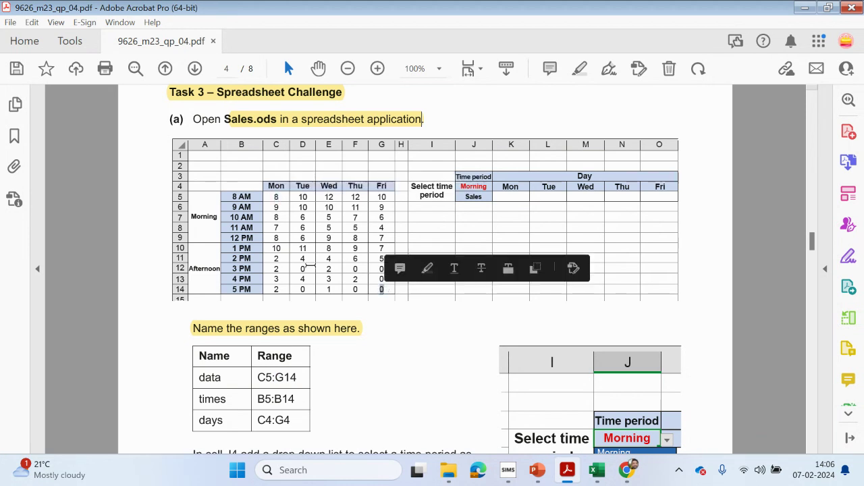
left_click_drag(199, 378, 221, 378)
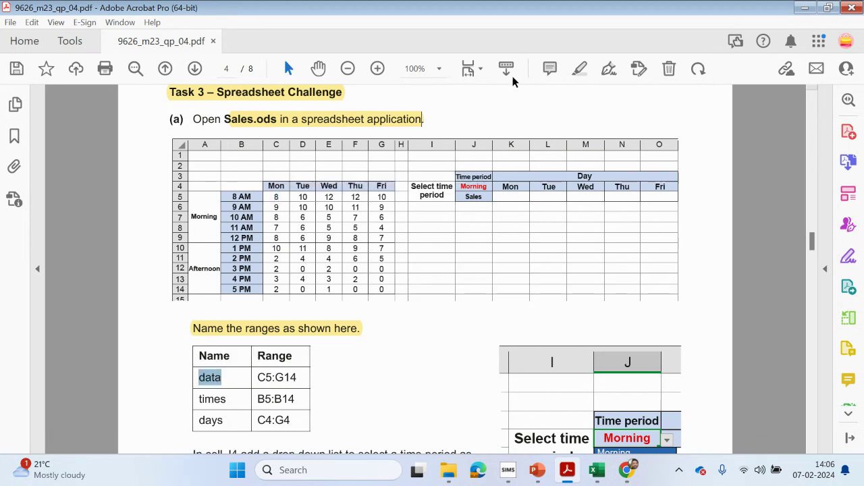
left_click(579, 68)
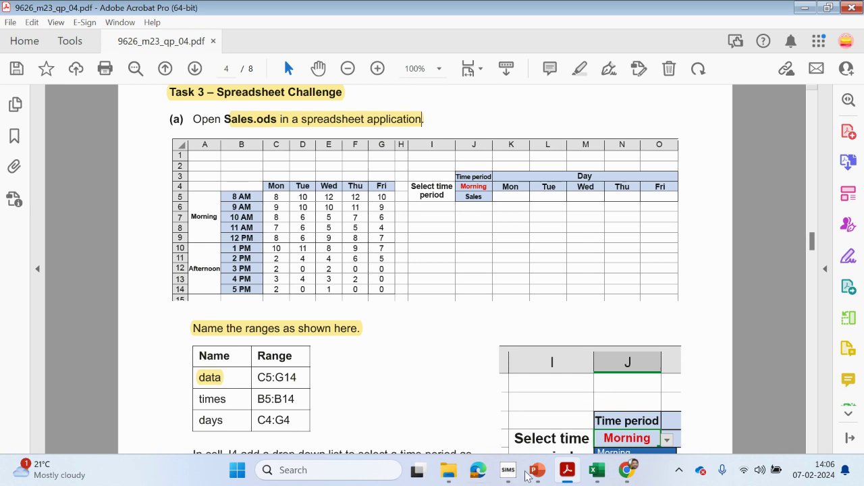
left_click(597, 470)
Name the sales figures range C5:G14 'data' via Define Name
left_click(137, 233)
left_click_drag(138, 232, 326, 356)
right_click(326, 358)
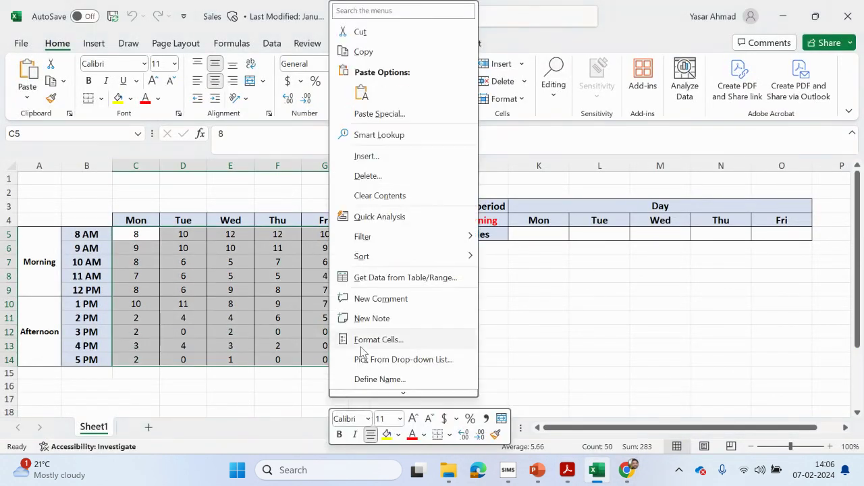
left_click(395, 379)
type("data")
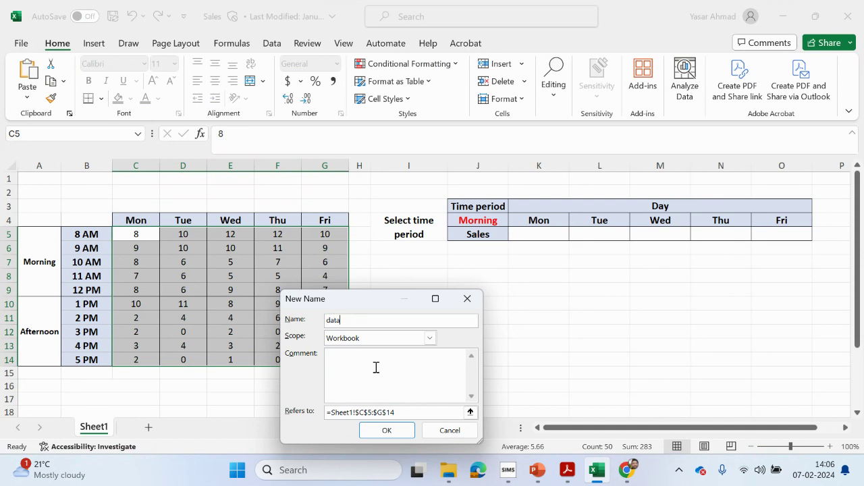
left_click(386, 430)
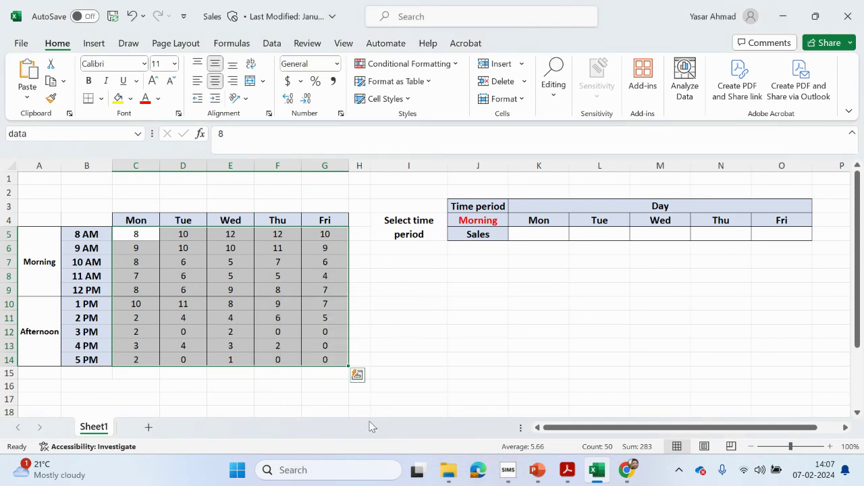
left_click_drag(121, 235, 328, 360)
left_click(413, 292)
Check the B5:B14 entry in the exam paper's range table
left_click(560, 473)
scroll(339, 382, "down", 1)
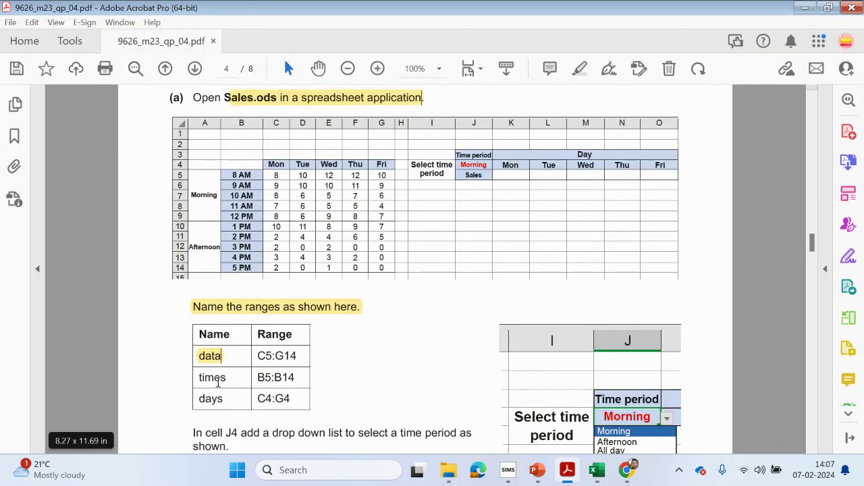
left_click_drag(258, 377, 275, 382)
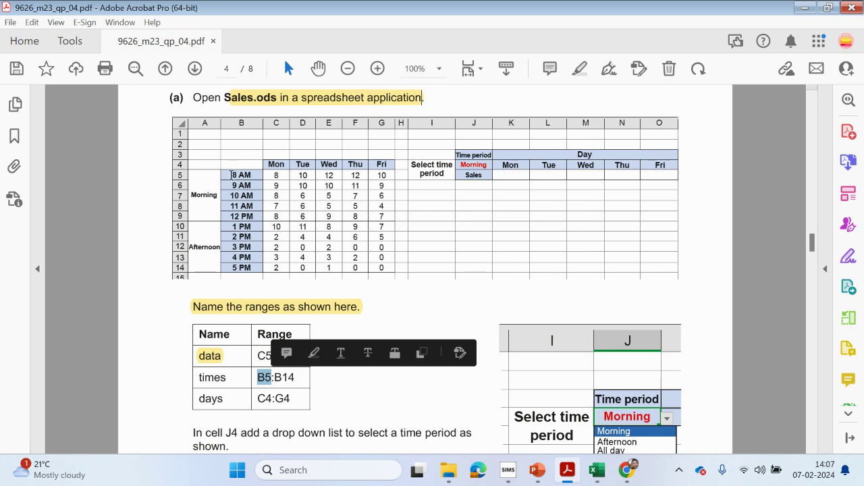
left_click_drag(232, 175, 251, 175)
double_click(240, 259)
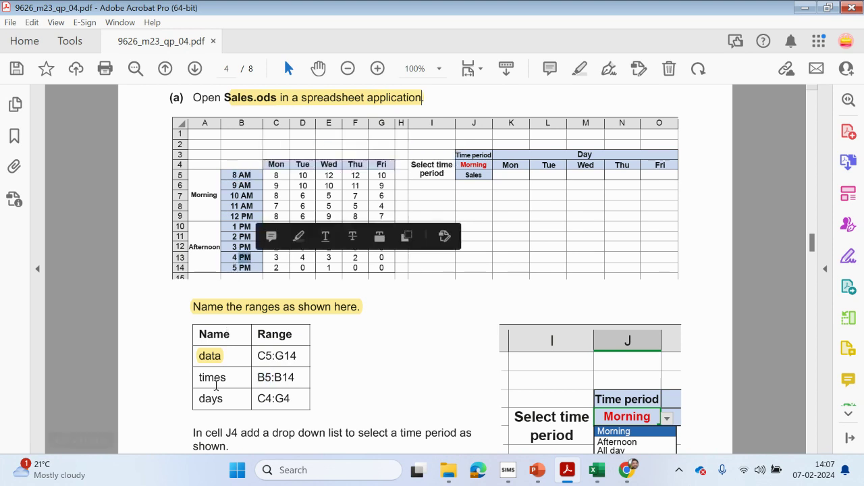
Name the time labels B5:B14 'times' via Define Name
left_click(596, 470)
left_click_drag(86, 234, 86, 359)
right_click(88, 360)
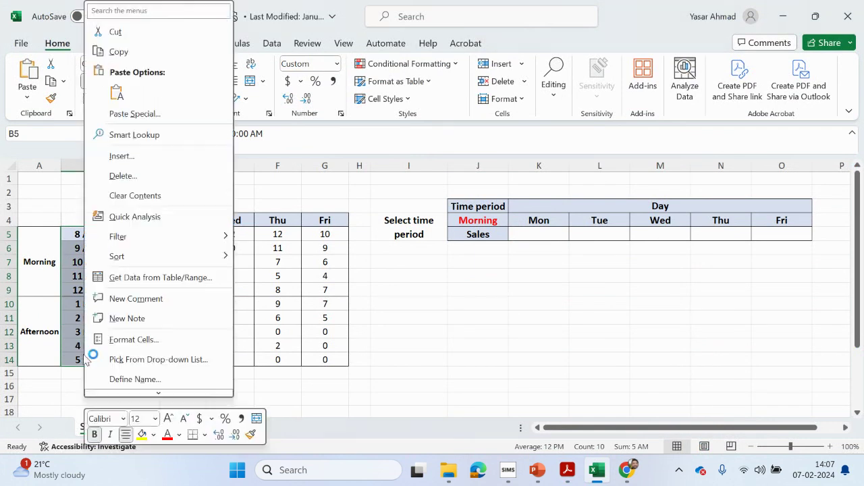
left_click(138, 378)
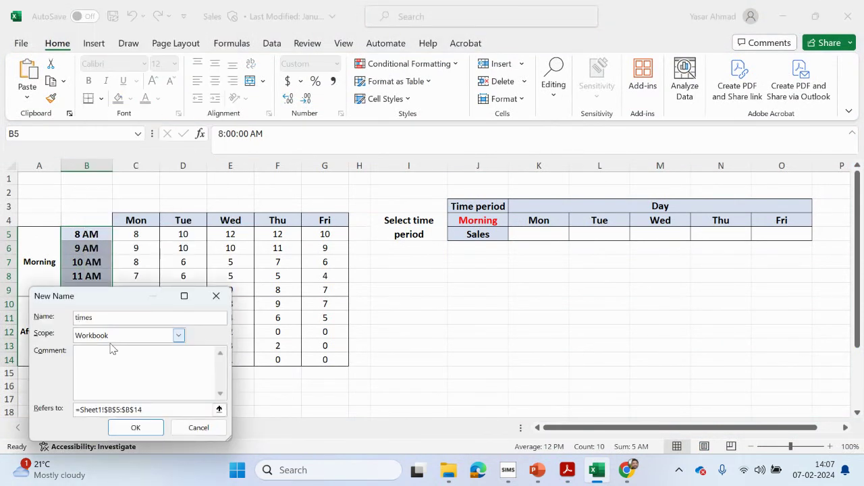
left_click(135, 427)
left_click_drag(95, 234, 90, 359)
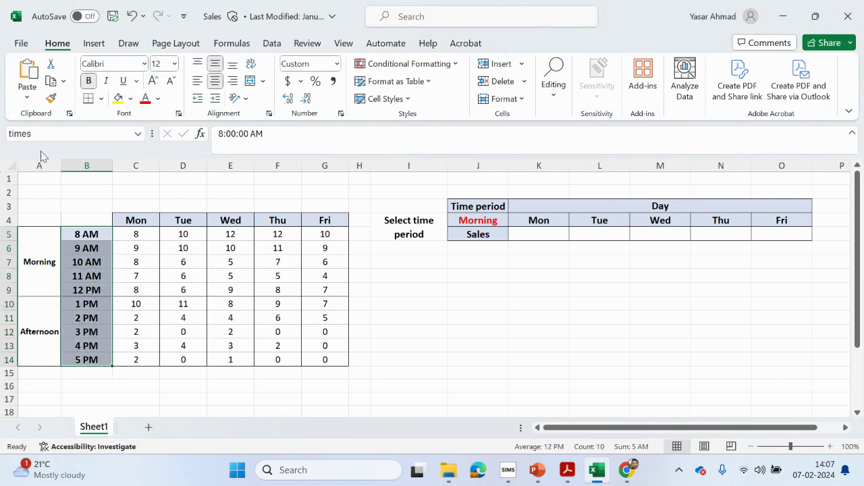
left_click(567, 470)
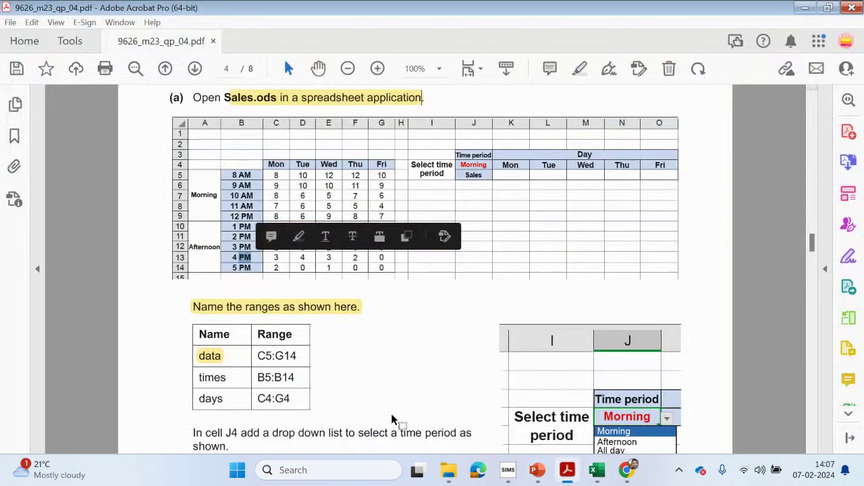
Highlight 'times' in the range table and change its colour to peach
double_click(212, 378)
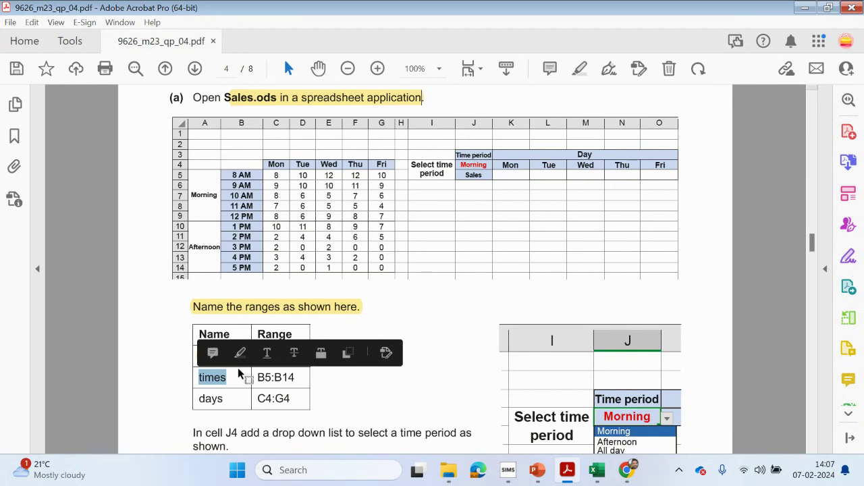
left_click(577, 69)
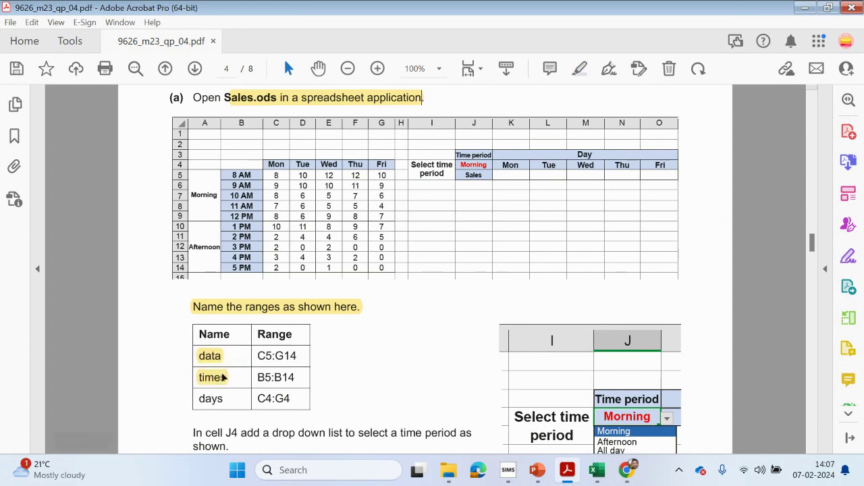
left_click(223, 378)
left_click(257, 352)
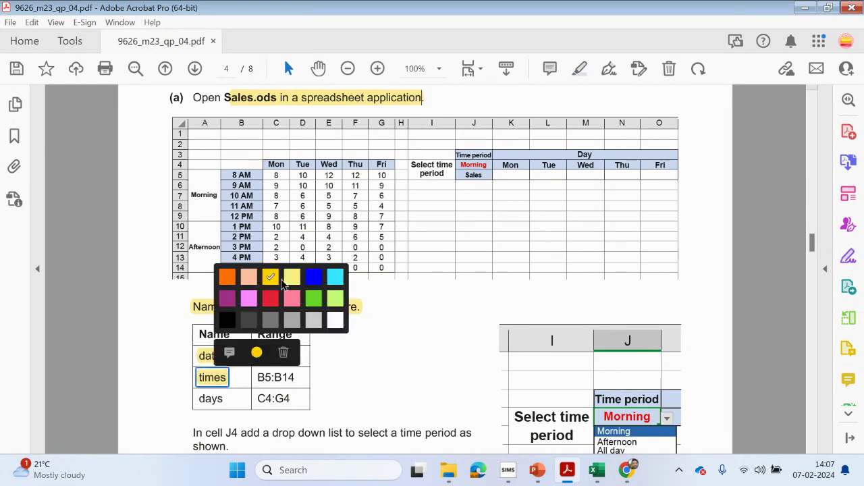
left_click(248, 276)
left_click(221, 405)
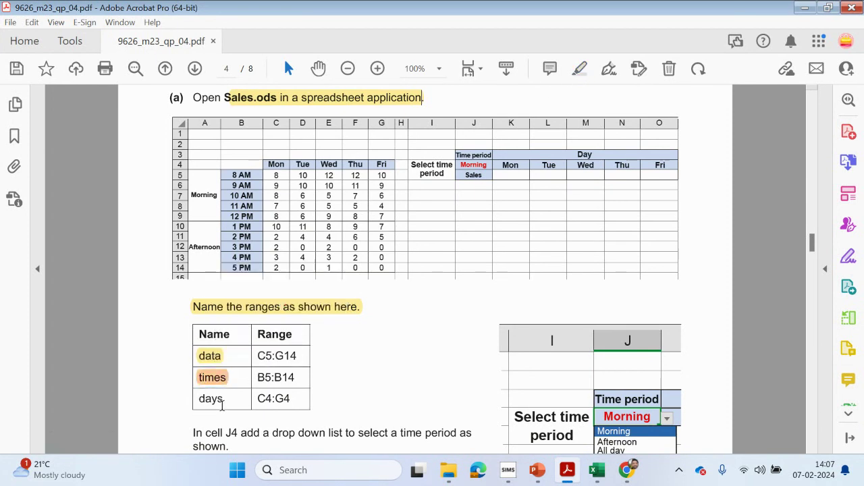
left_click_drag(271, 162, 320, 163)
left_click(275, 162)
left_click(385, 164)
Highlight 'days' in the range table in light blue
left_click_drag(224, 399, 198, 398)
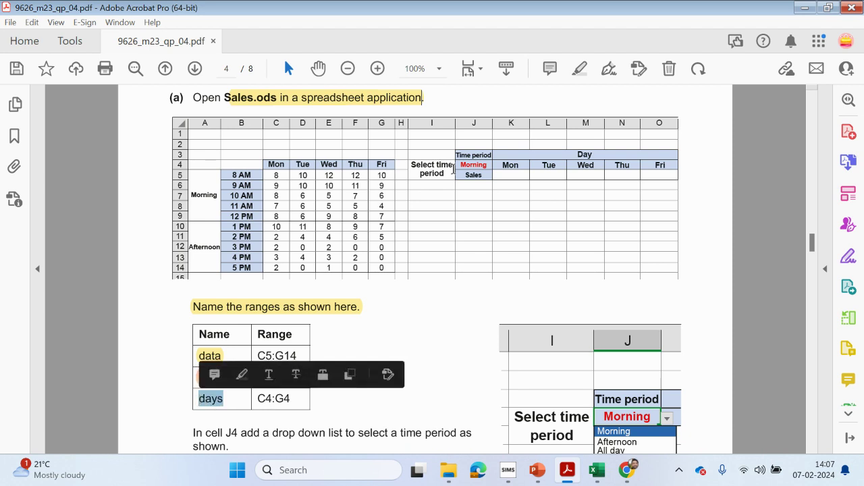
left_click(579, 68)
left_click(213, 400)
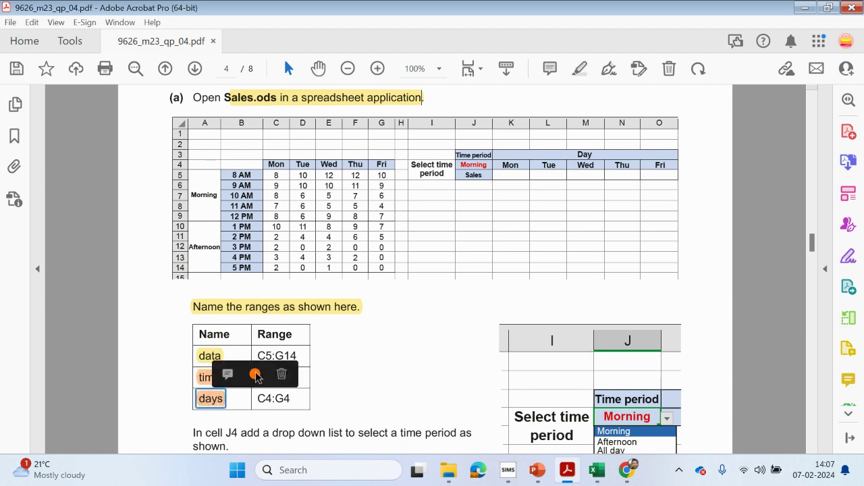
left_click(256, 377)
left_click(335, 298)
left_click(378, 355)
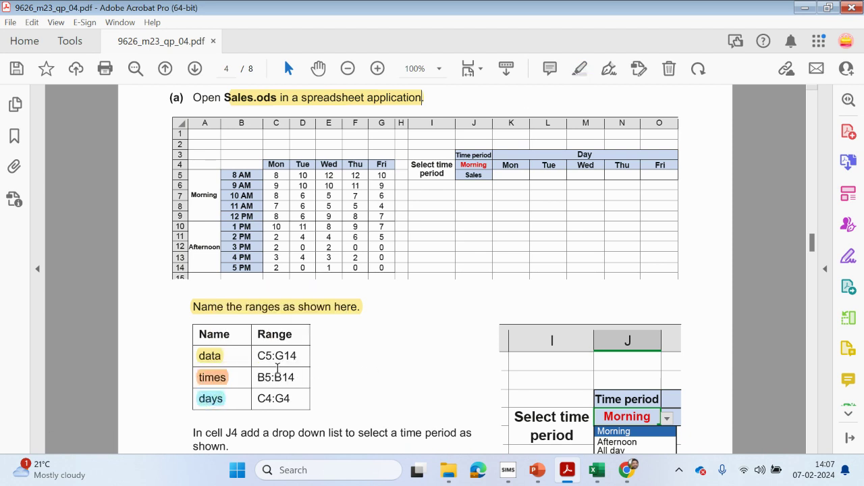
left_click(597, 470)
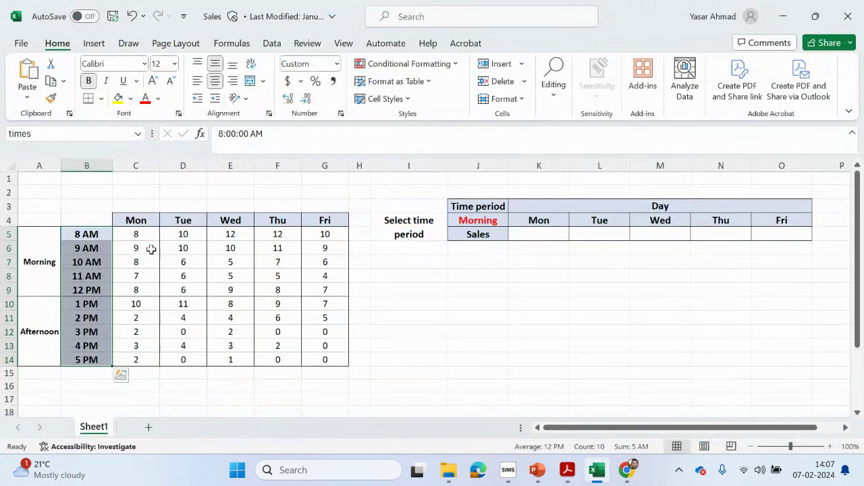
Name the day headers C4:G4 'days' via Define Name
left_click_drag(133, 220, 325, 220)
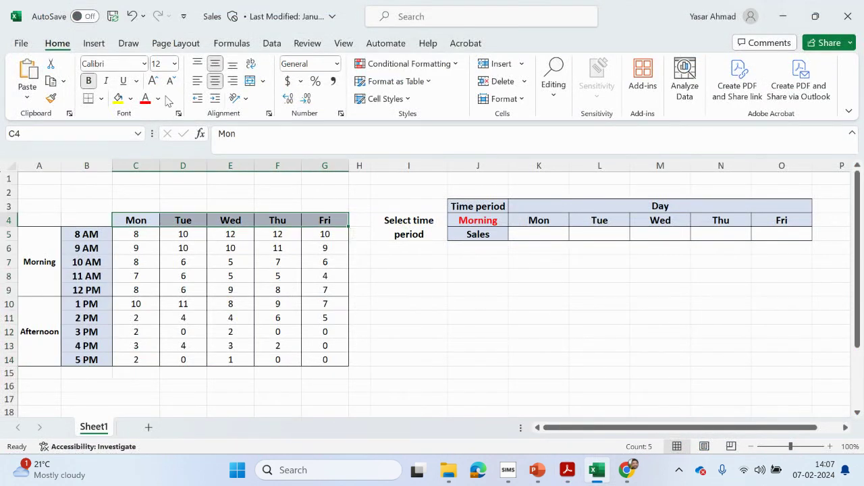
left_click(132, 99)
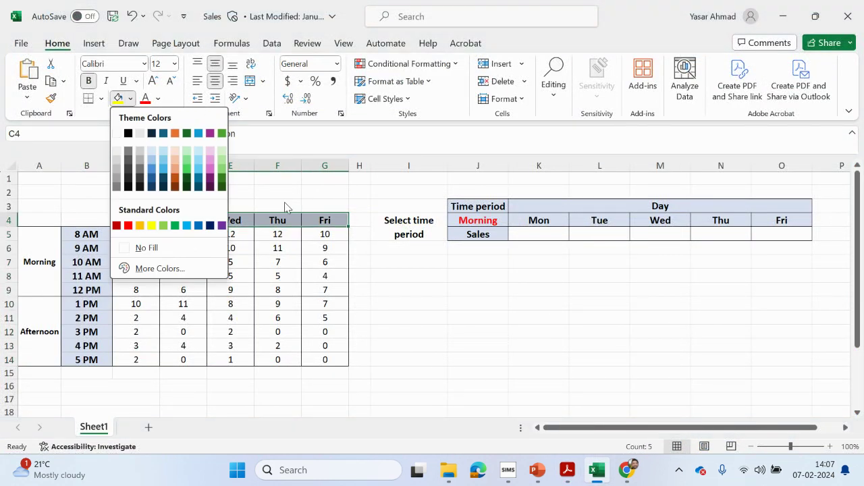
right_click(329, 219)
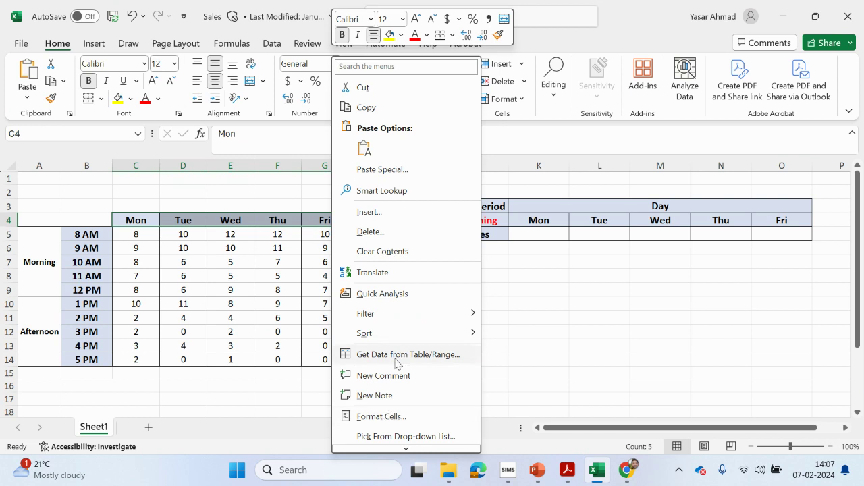
scroll(397, 368, "down", 1)
left_click(405, 435)
left_click(566, 467)
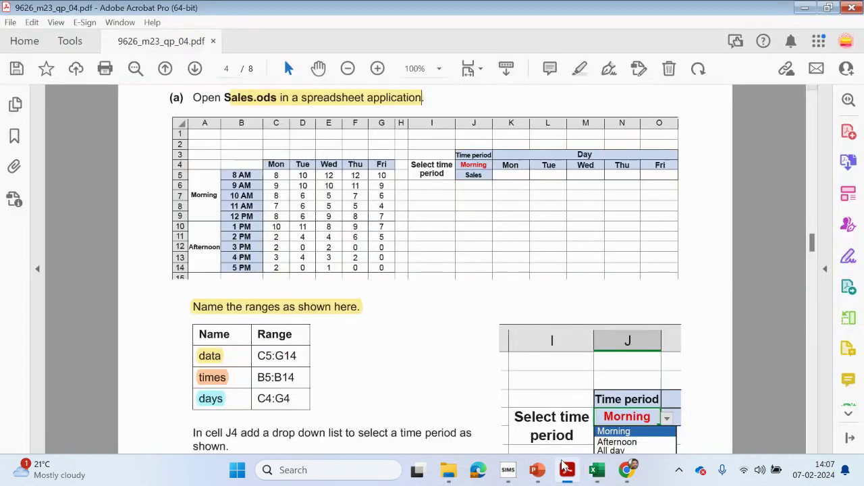
left_click(565, 468)
type("d")
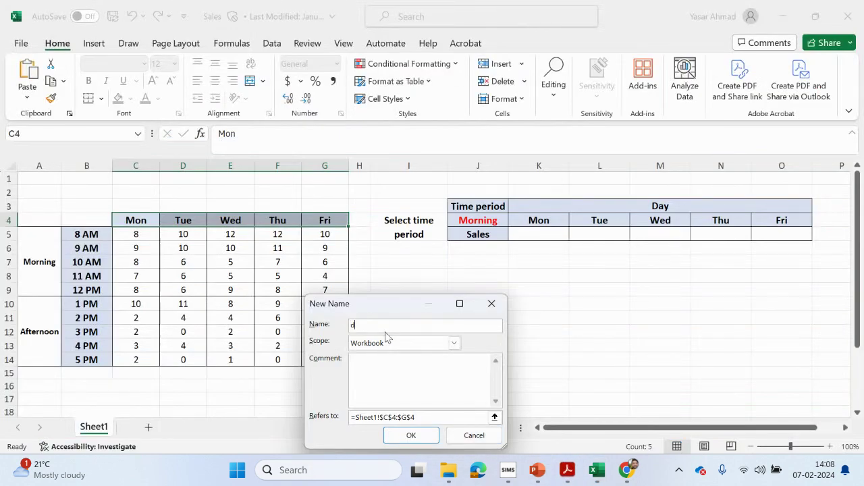
type("ays")
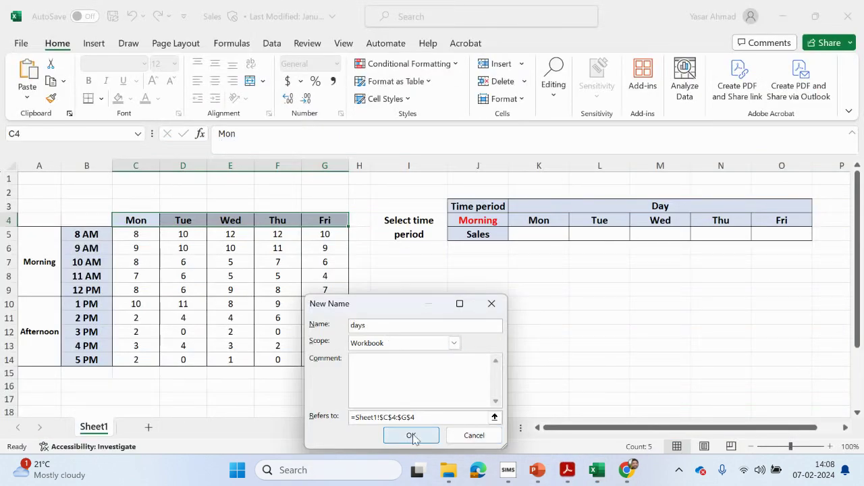
left_click(411, 436)
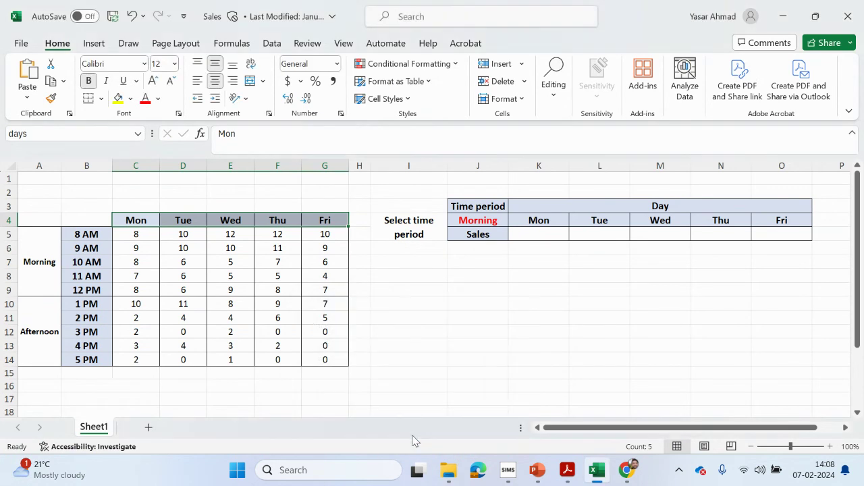
Verify in the Name Box that C4:G4, B5:B14 and C5:G14 are named days, times and data
left_click(132, 99)
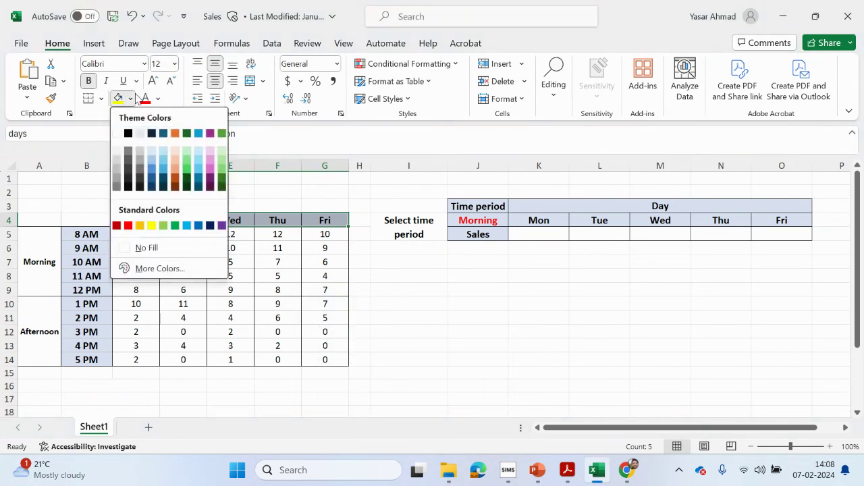
left_click(135, 99)
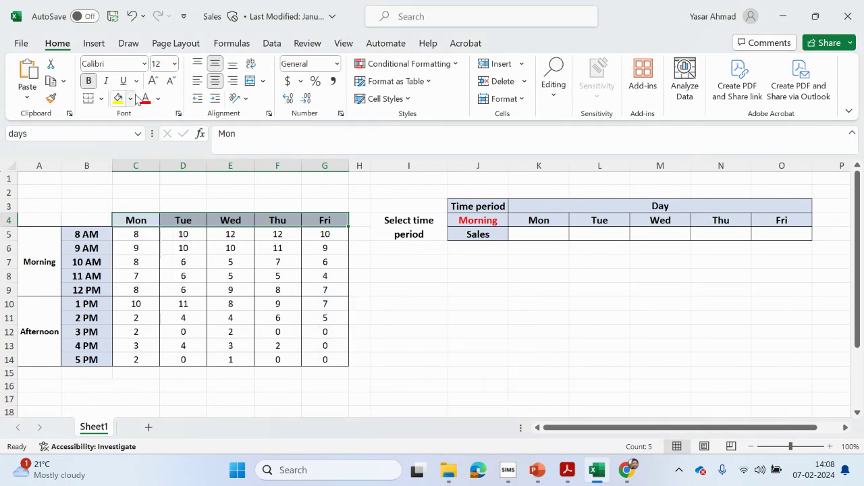
left_click(413, 292)
left_click_drag(135, 220, 322, 220)
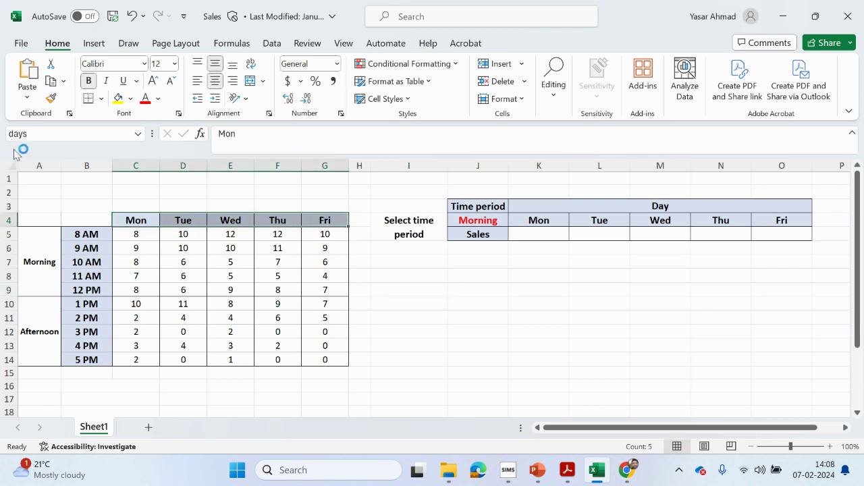
left_click_drag(98, 236, 100, 357)
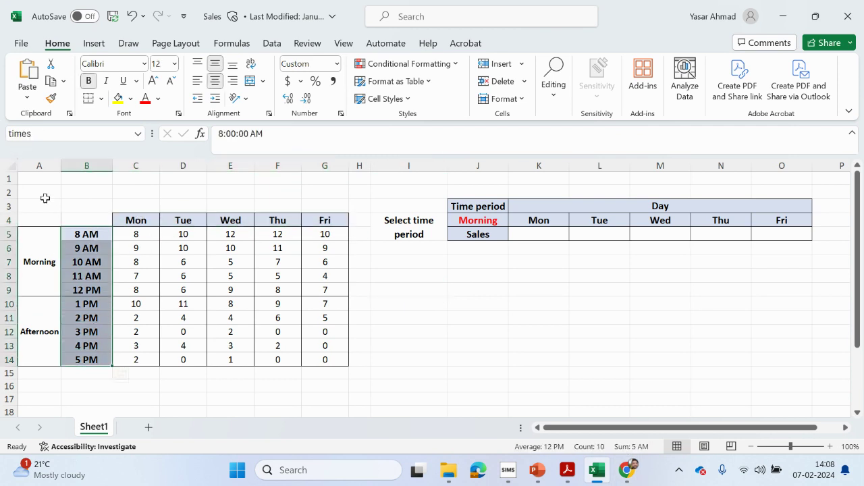
left_click_drag(146, 236, 338, 356)
Scroll the exam paper down to the J4 drop-down list instruction
left_click(567, 470)
scroll(407, 413, "down", 2)
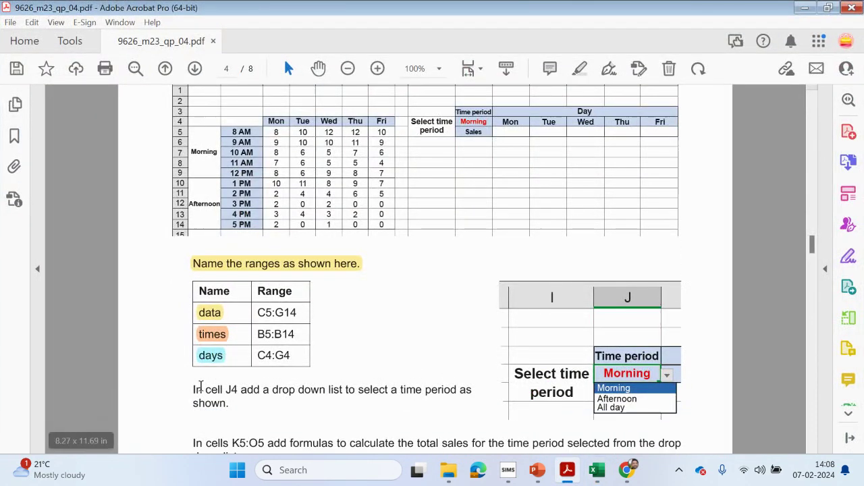
scroll(203, 358, "up", 1)
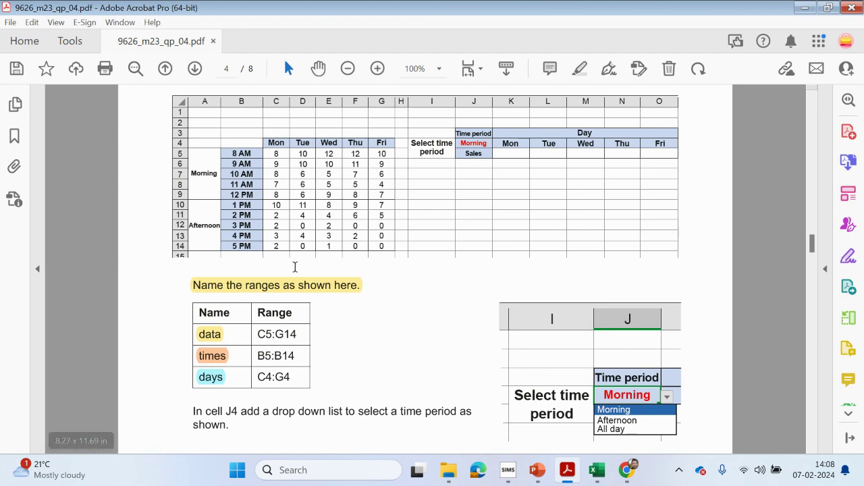
left_click_drag(292, 160, 369, 209)
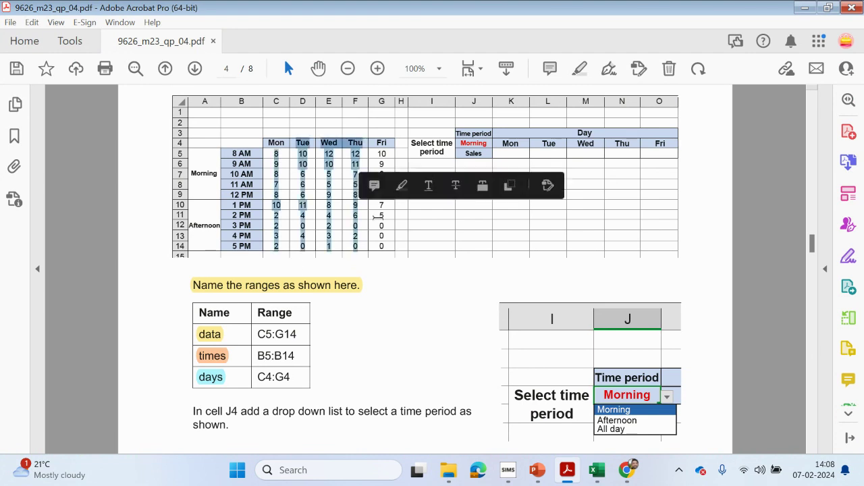
left_click(352, 289)
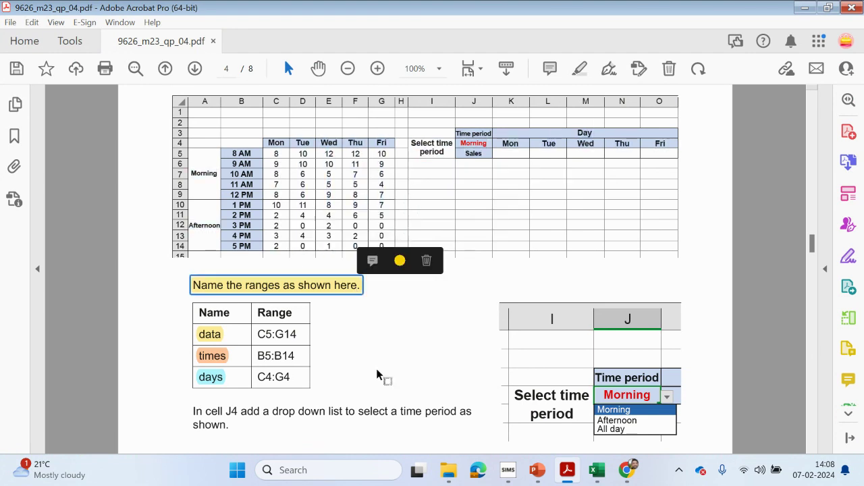
scroll(381, 377, "down", 1)
scroll(380, 379, "down", 2)
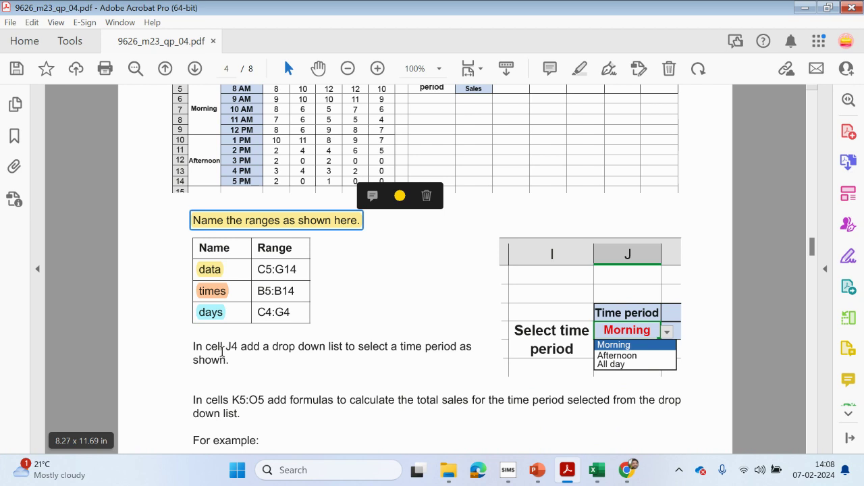
Highlight 'J4' in yellow and select the drop-down list instruction text
left_click_drag(226, 346, 238, 346)
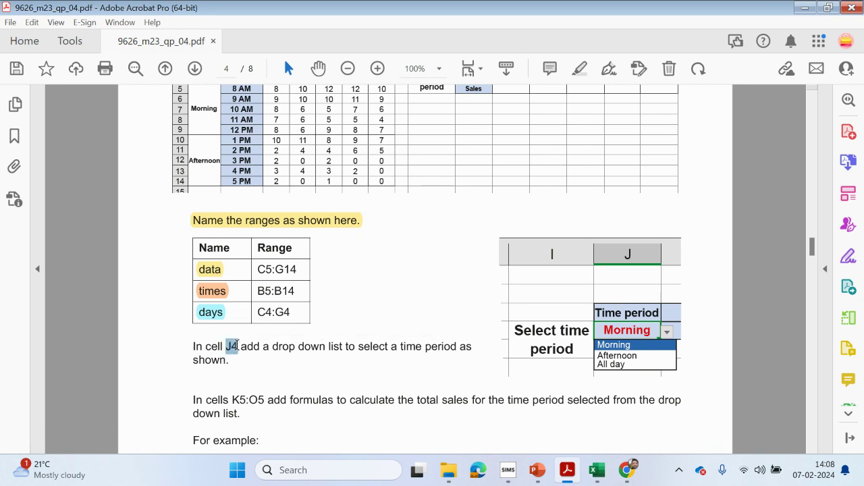
left_click(579, 68)
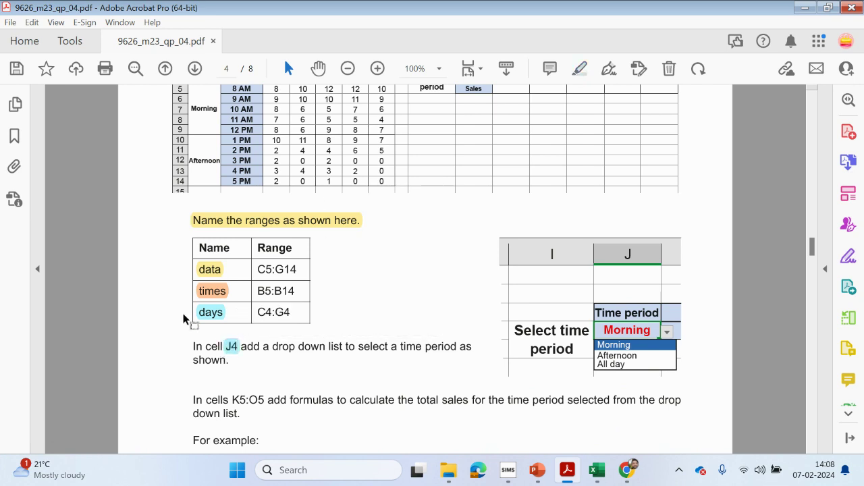
left_click(232, 347)
left_click(278, 322)
left_click(290, 247)
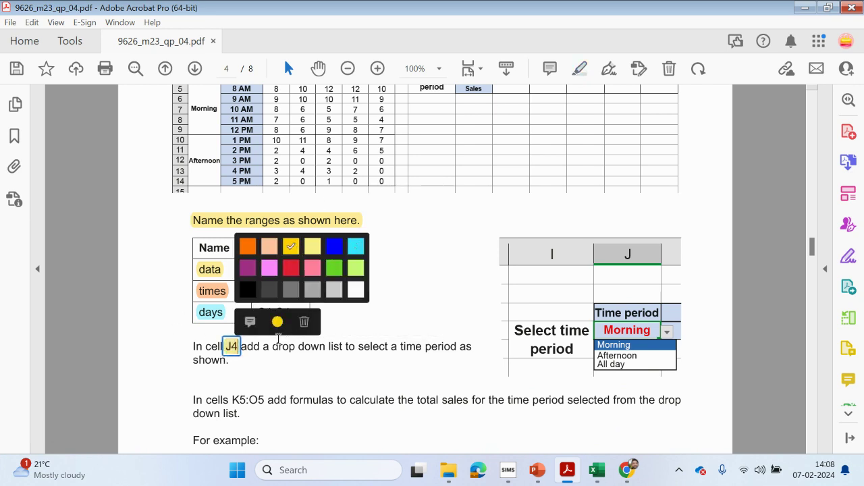
left_click_drag(272, 347, 229, 361)
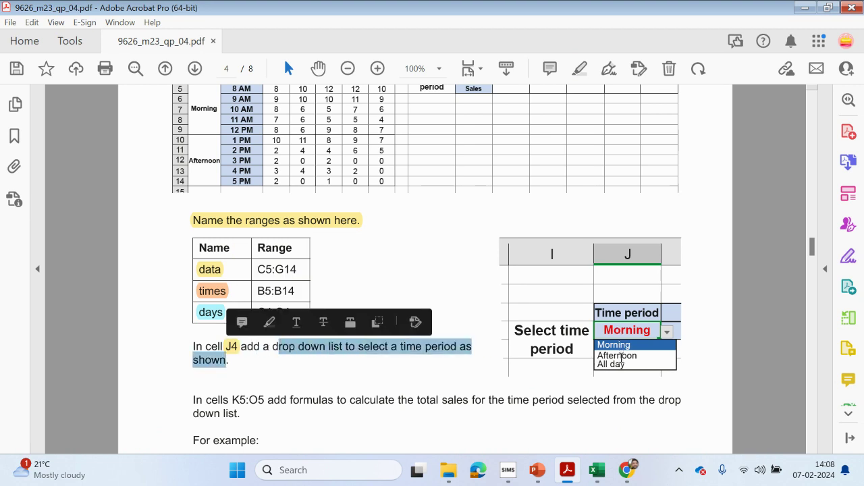
left_click(598, 470)
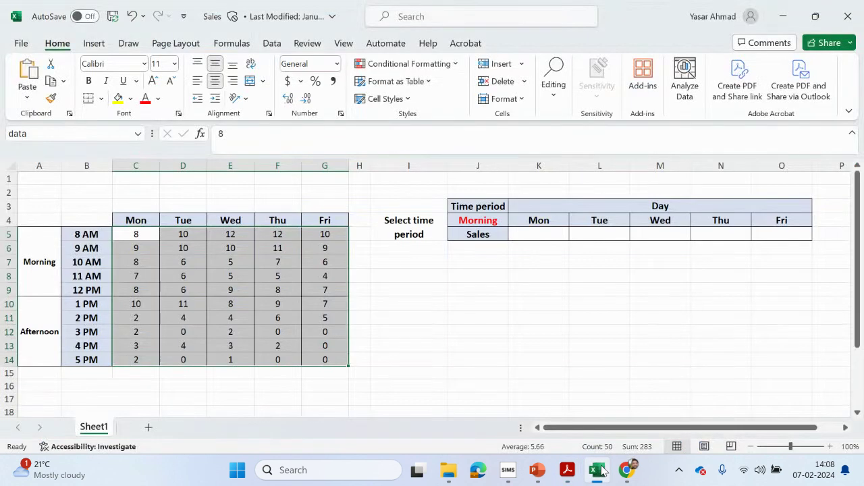
Open Data Validation for J4 and set Allow to List
left_click(480, 220)
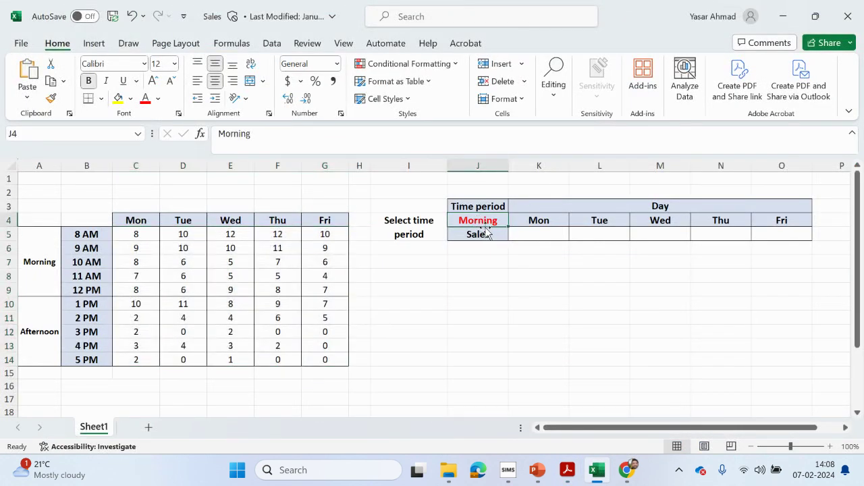
left_click(423, 19)
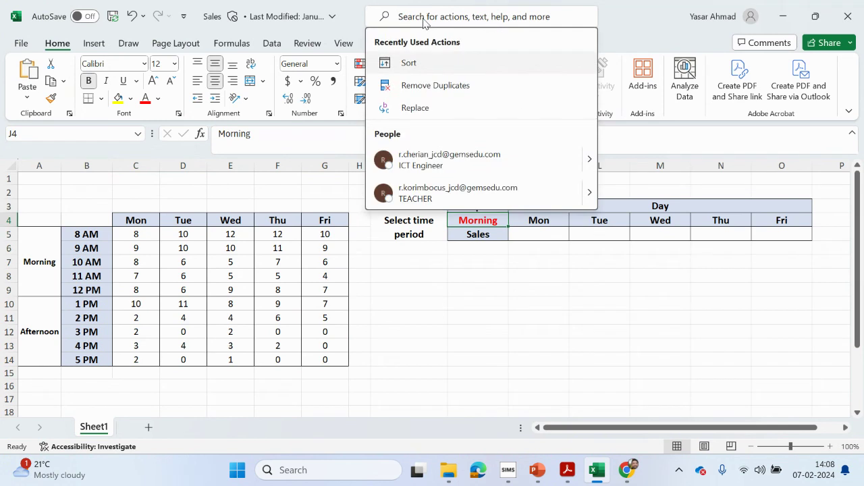
type("val")
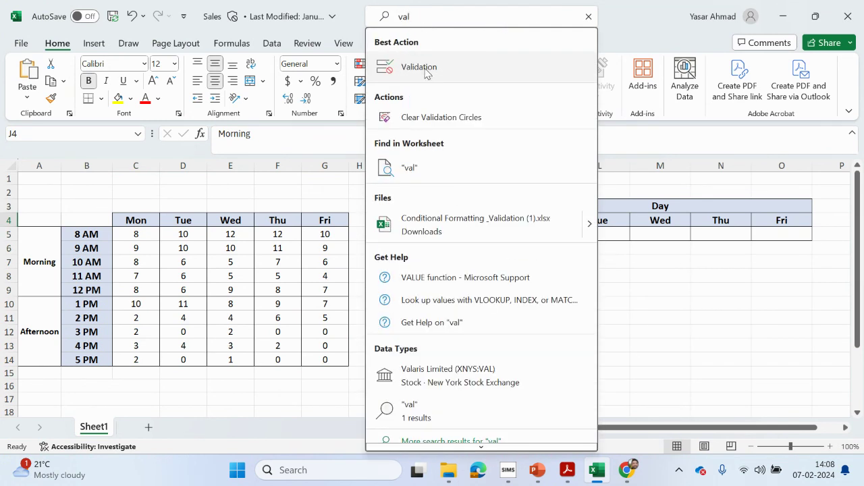
left_click(425, 67)
left_click(482, 271)
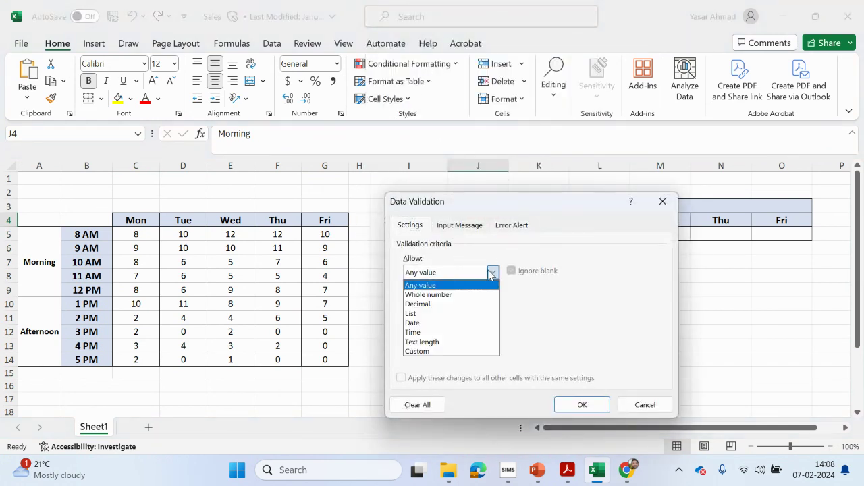
left_click(454, 312)
Enter the list source Morning, Afternoon, All Day, referring to the question paper
left_click(447, 329)
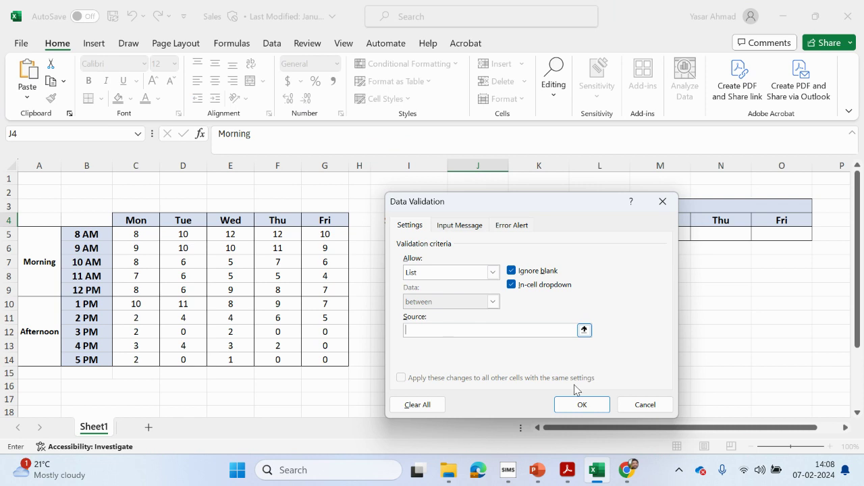
left_click(567, 470)
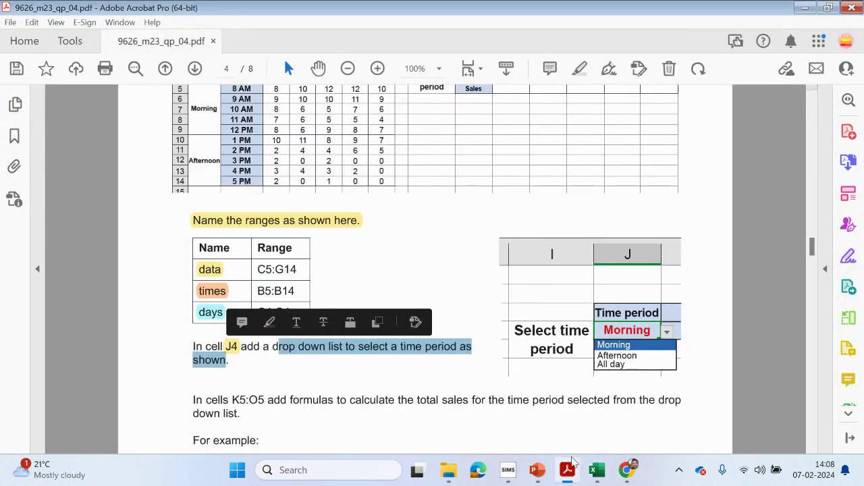
left_click(569, 466)
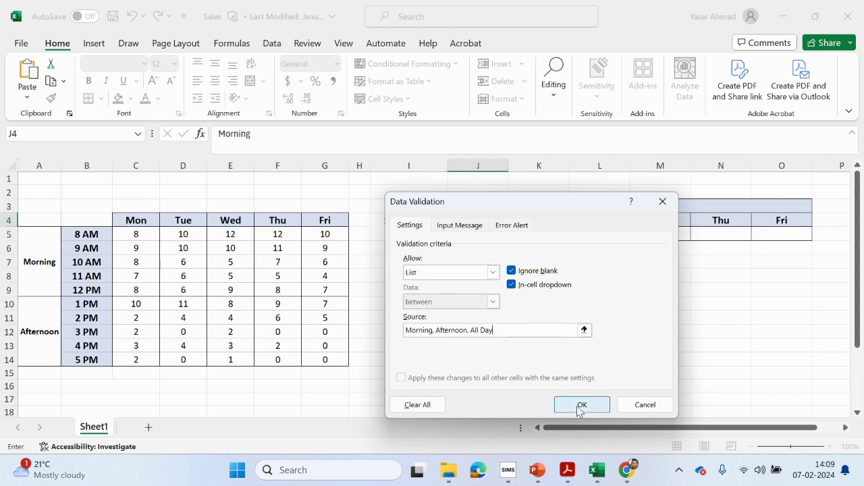
left_click(568, 470)
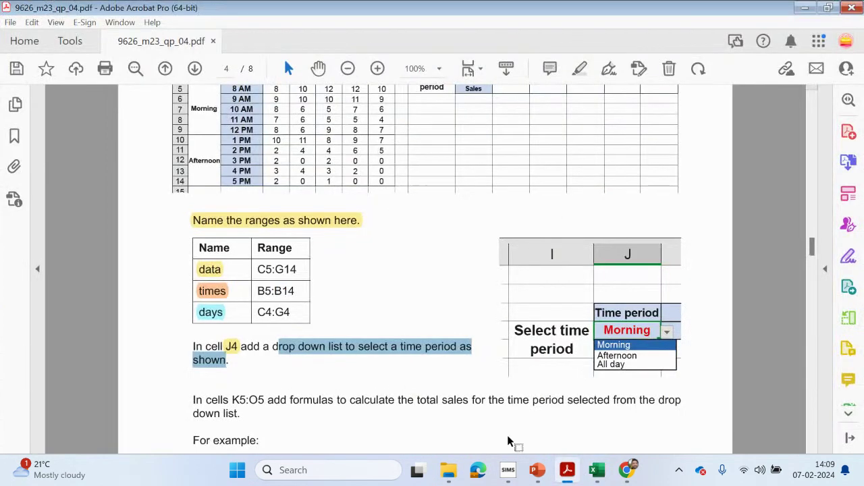
Review the J4 drop-down instruction in the exam paper, then return to J4's Data Validation dialog
scroll(589, 371, "down", 1)
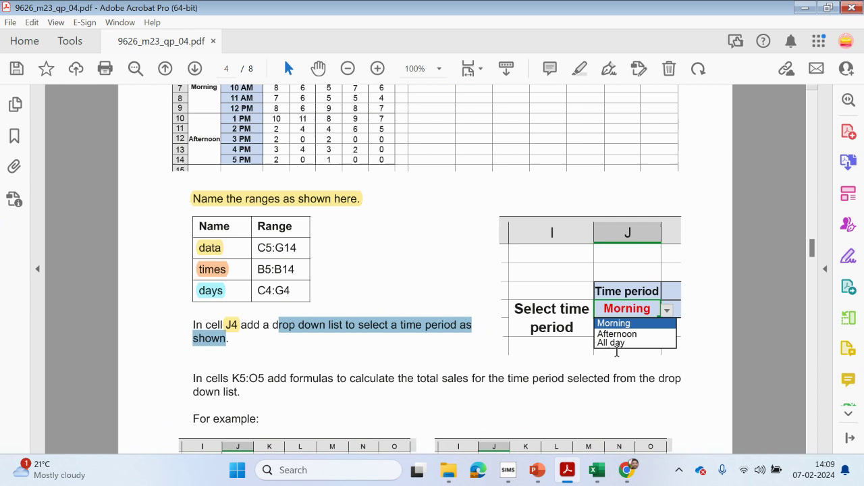
scroll(616, 362, "down", 3)
scroll(614, 362, "down", 2)
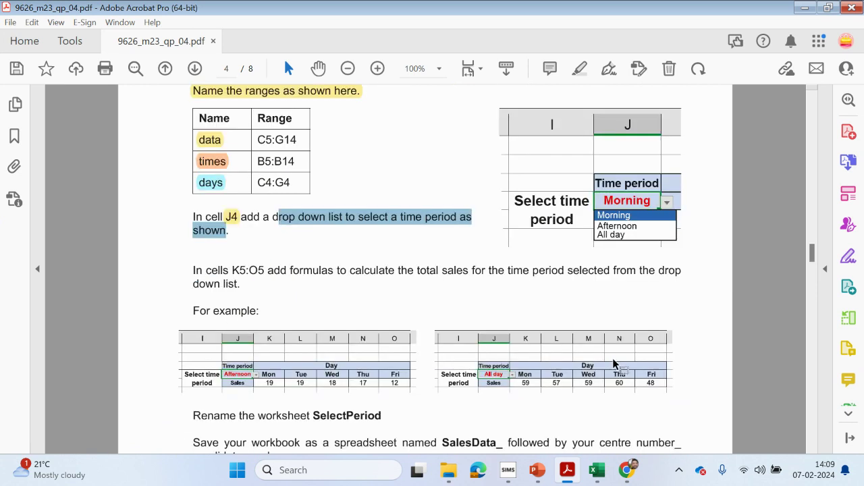
scroll(614, 363, "up", 4)
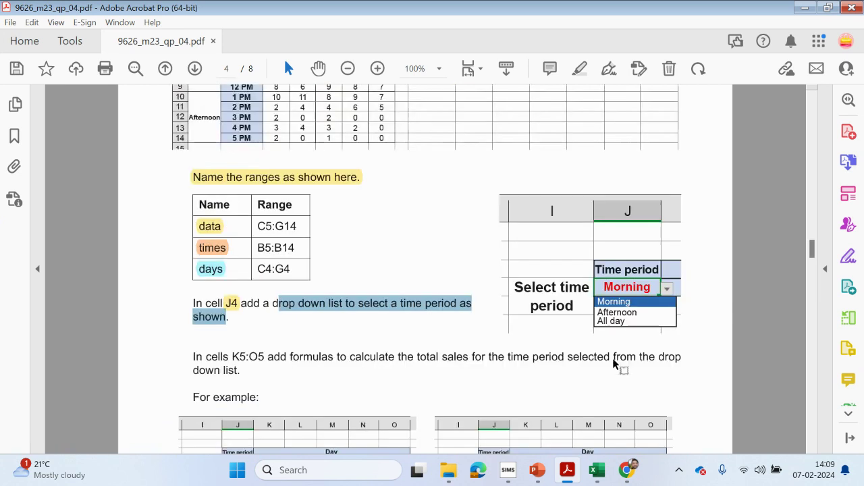
mouse_move(567, 476)
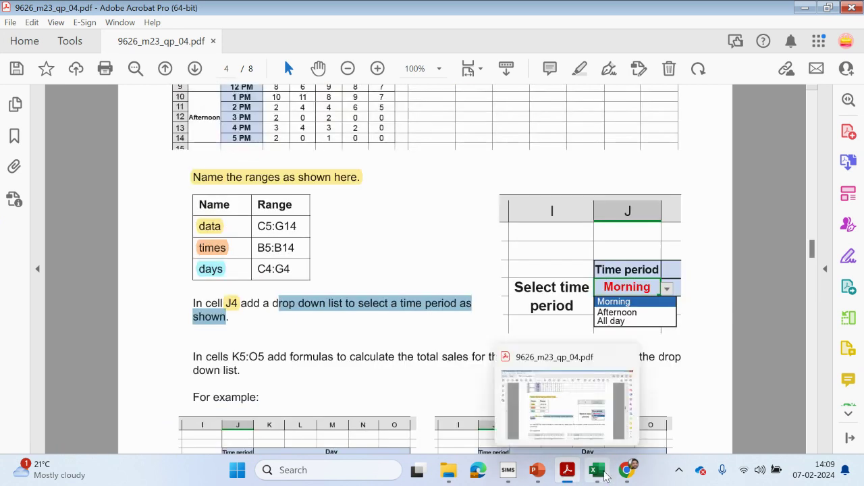
left_click(597, 470)
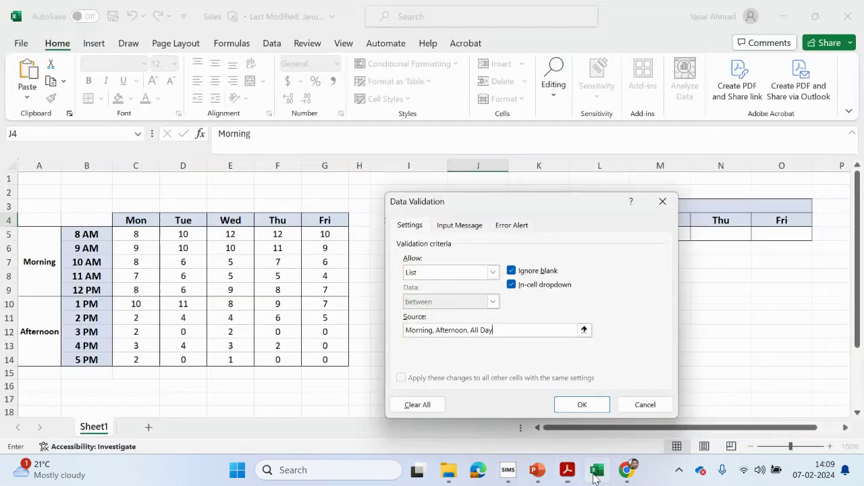
Set J4's input message to 'Select Time Period', moving that text out of the Title field
left_click(458, 227)
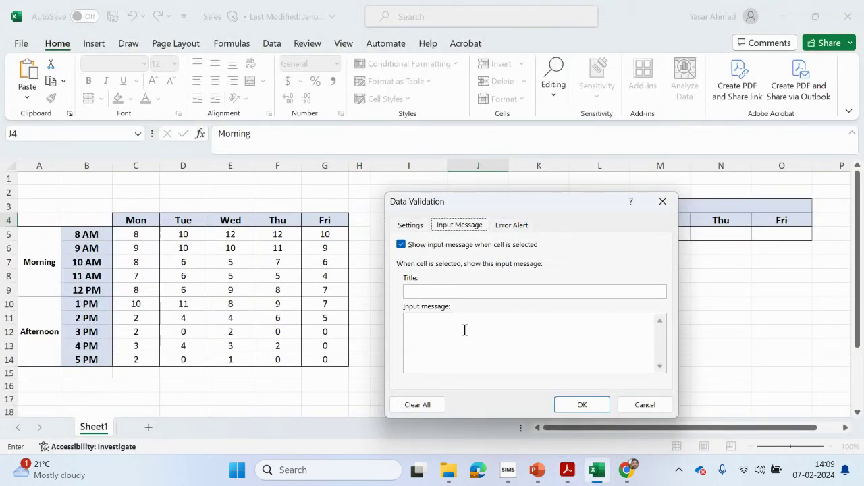
left_click(453, 291)
left_click_drag(471, 197, 214, 216)
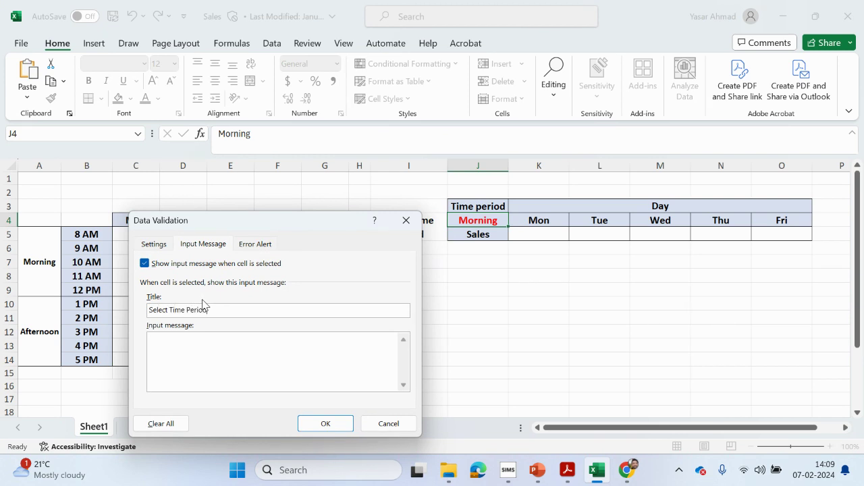
left_click_drag(210, 311, 114, 311)
key("ctrl+c")
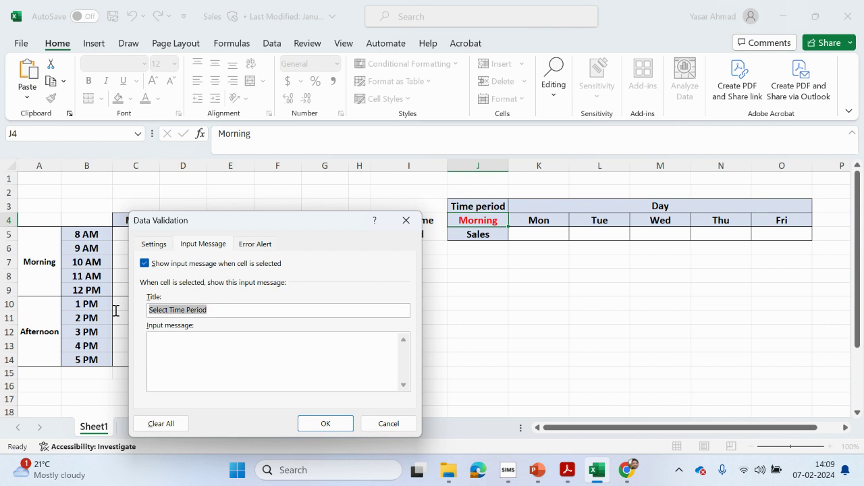
right_click(175, 313)
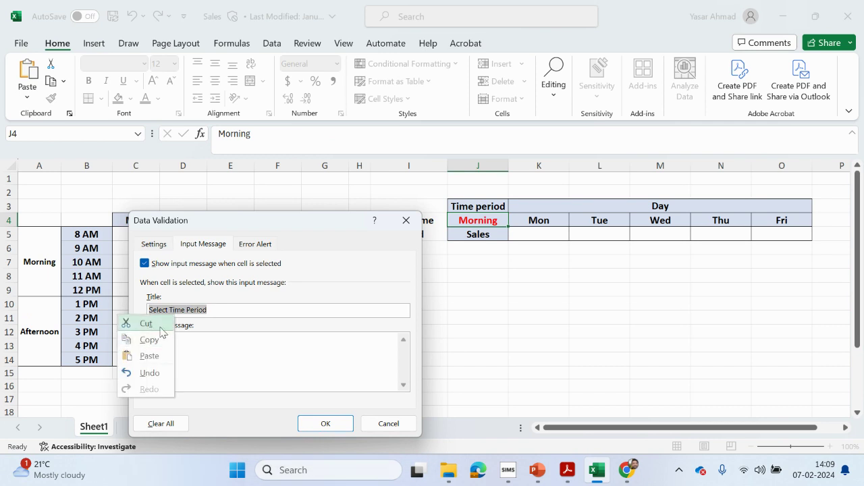
left_click(164, 325)
left_click(179, 341)
key("ctrl+v")
left_click(174, 313)
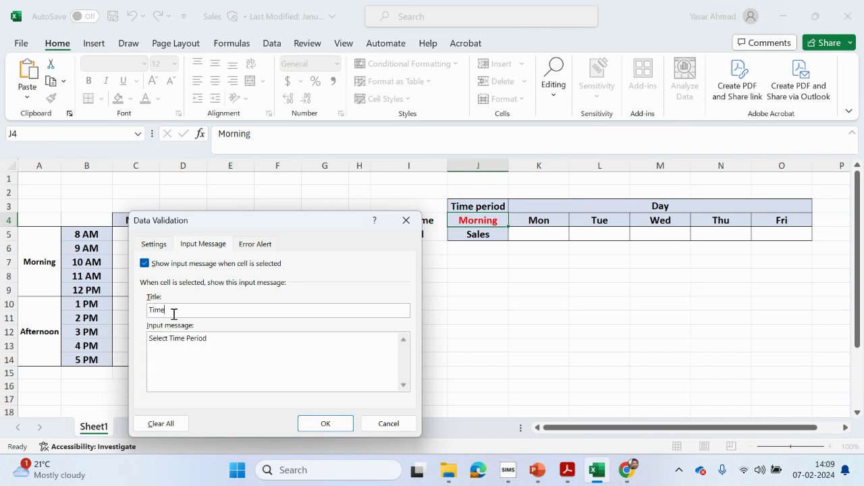
Add a Stop error alert titled 'Error' saying 'You Need to select from the menu' and apply validation
left_click(254, 244)
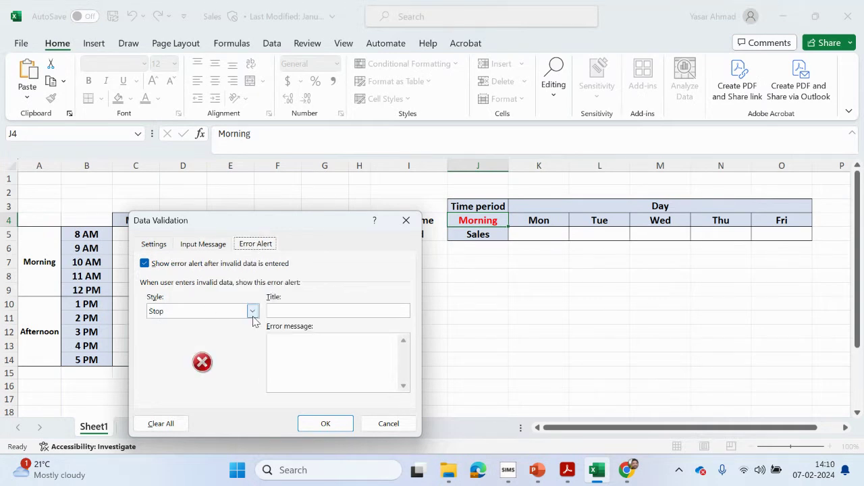
left_click(293, 312)
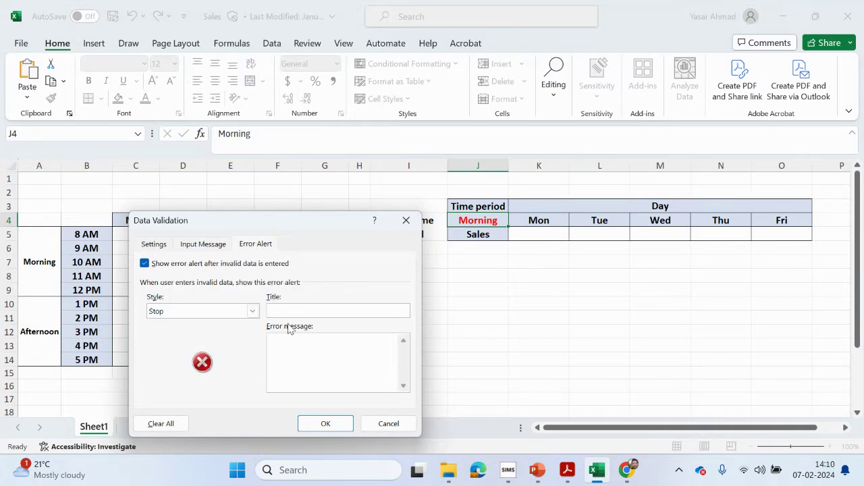
type("Error")
left_click(297, 339)
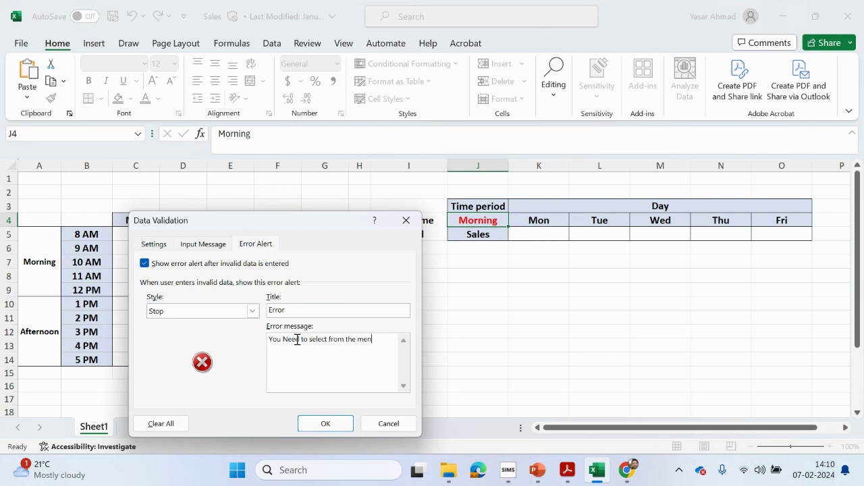
left_click(327, 424)
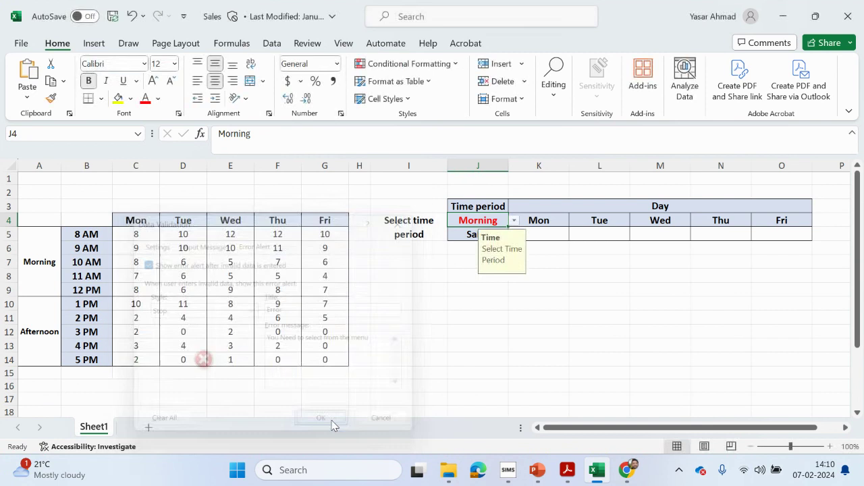
Test J4 by entering the invalid value 'xxxxx' and dismissing the error alert
left_click(514, 221)
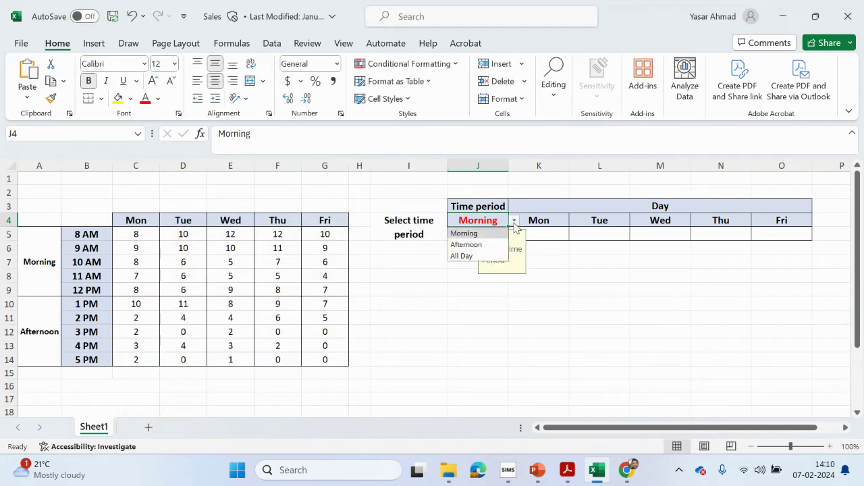
left_click(489, 233)
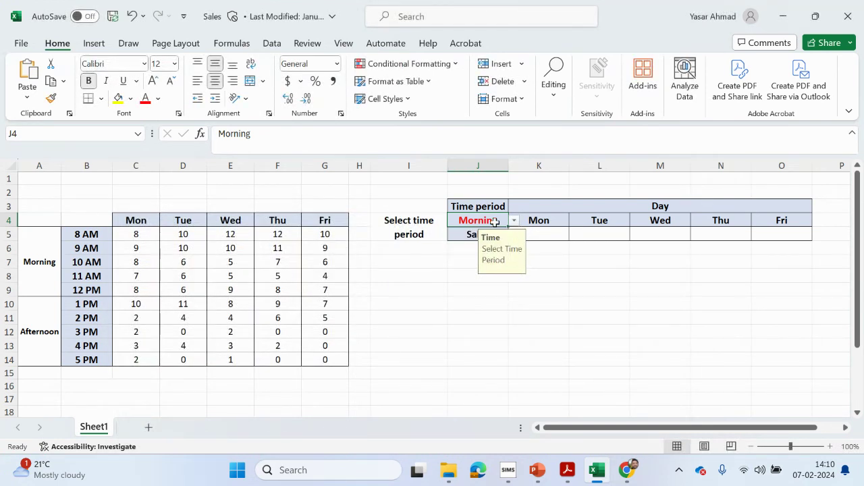
type("xxxxx")
key("Return")
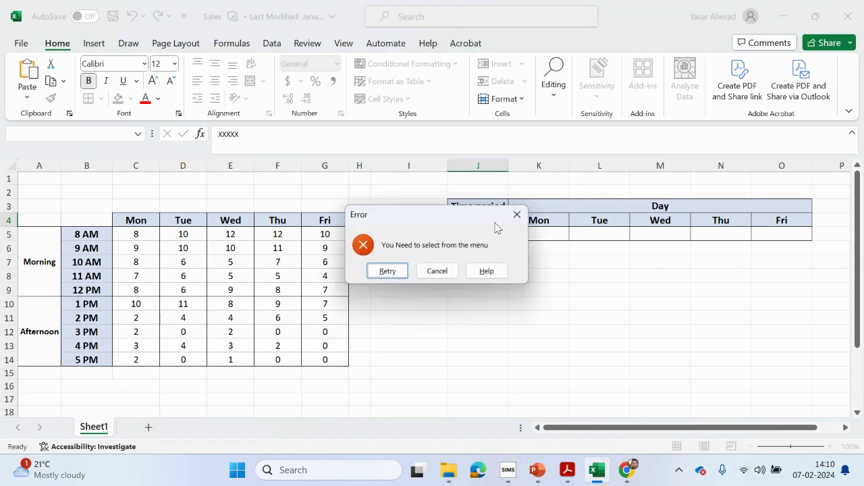
left_click(513, 215)
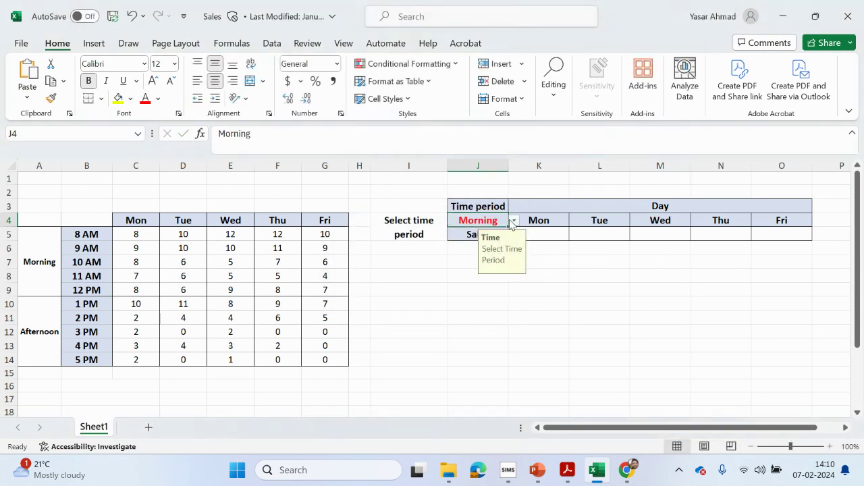
Cycle J4 through Afternoon, All Day and back to Morning using the drop-down
left_click(513, 222)
key("Down")
key("Return")
left_click(513, 223)
left_click(487, 255)
left_click(514, 222)
left_click(473, 233)
Check that J4 shows its input message when selected
left_click(596, 287)
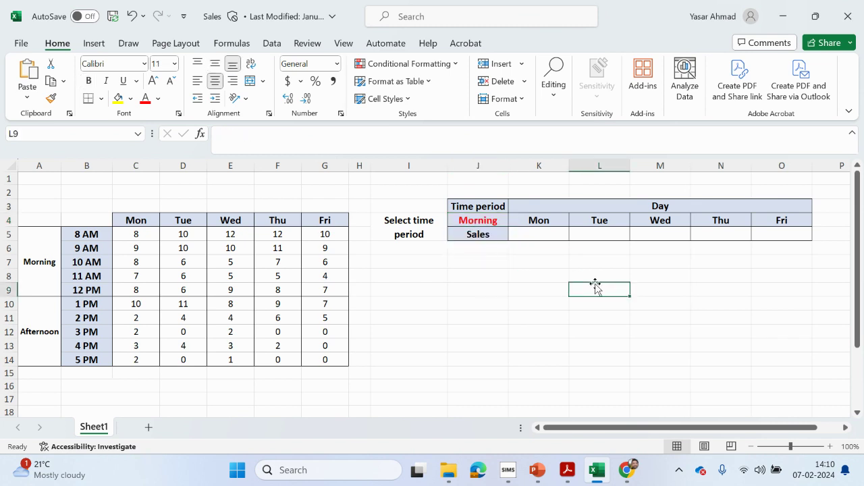
left_click(487, 221)
left_click(486, 285)
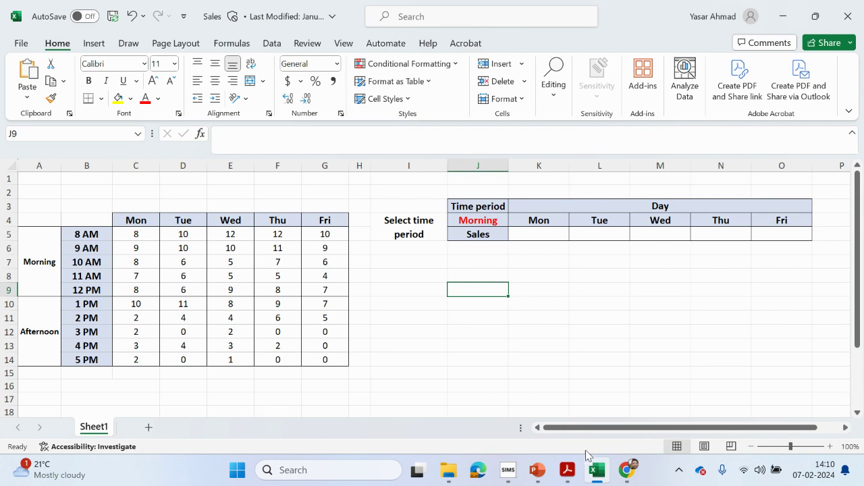
left_click(565, 476)
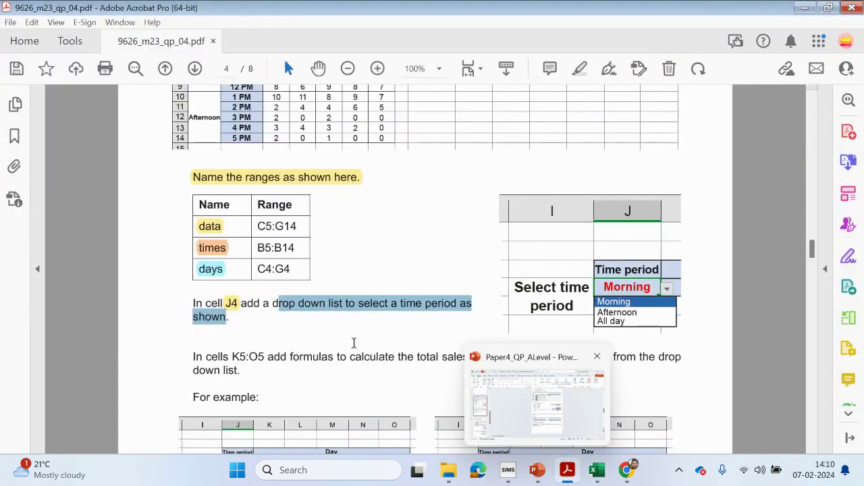
Highlight the K5:O5 sales-total instruction in the PDF, then return to the Sales workbook
left_click(305, 354)
scroll(274, 356, "down", 1)
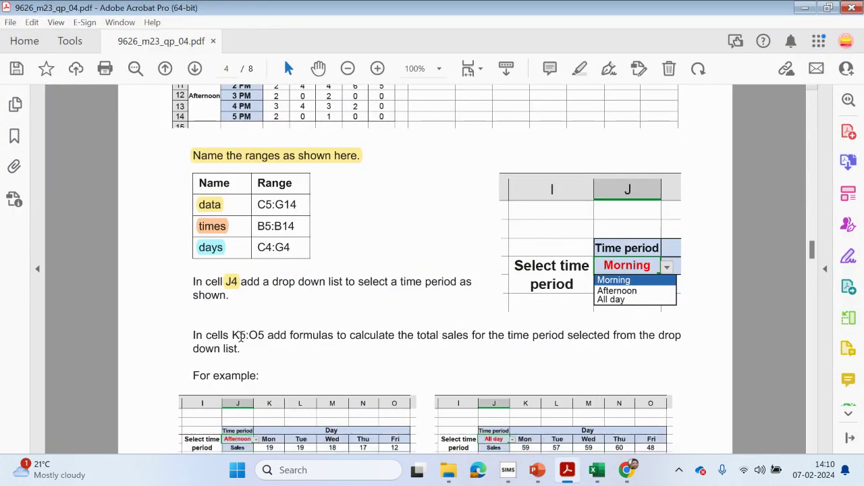
left_click_drag(231, 335, 262, 335)
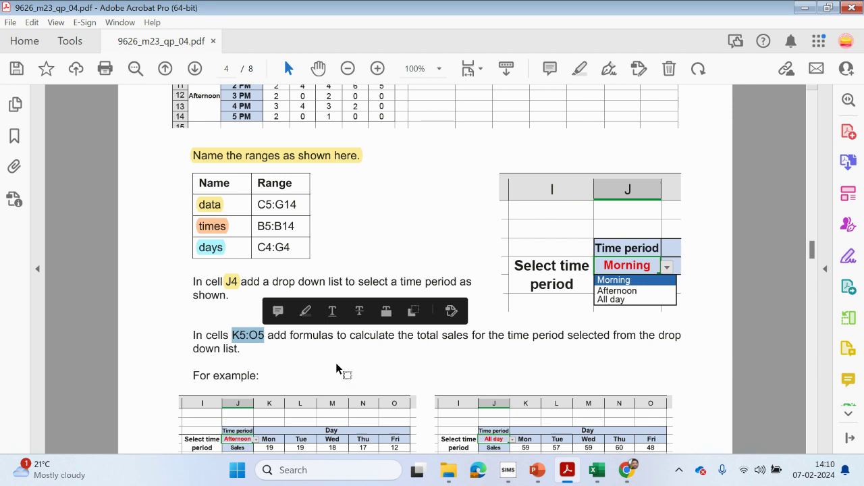
left_click(596, 470)
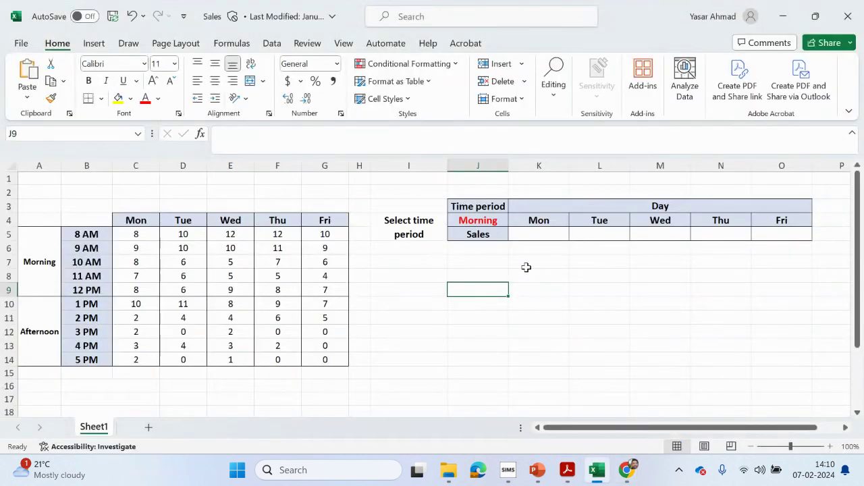
Select the Mon–Fri Sales cells K5:O5, then go back to the instructions PDF
left_click(527, 236)
left_click_drag(528, 235, 763, 234)
left_click(567, 475)
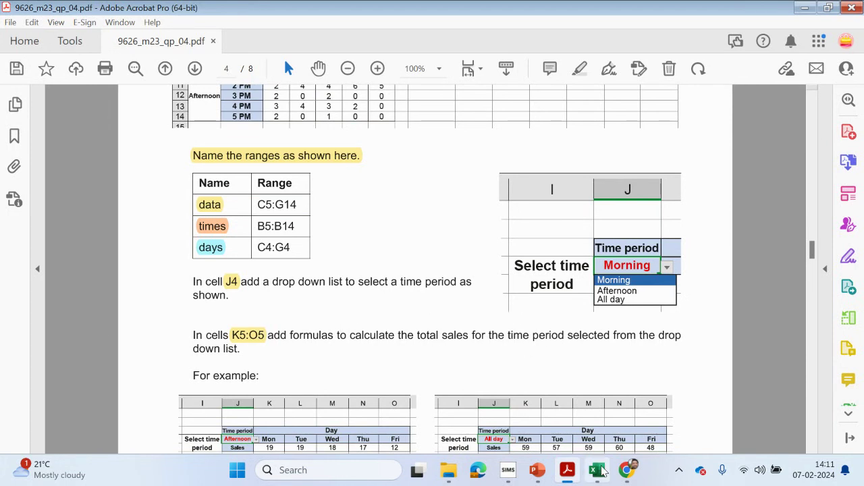
Review the sample table's Mon column at the top of the PDF, then return to Excel
mouse_move(600, 471)
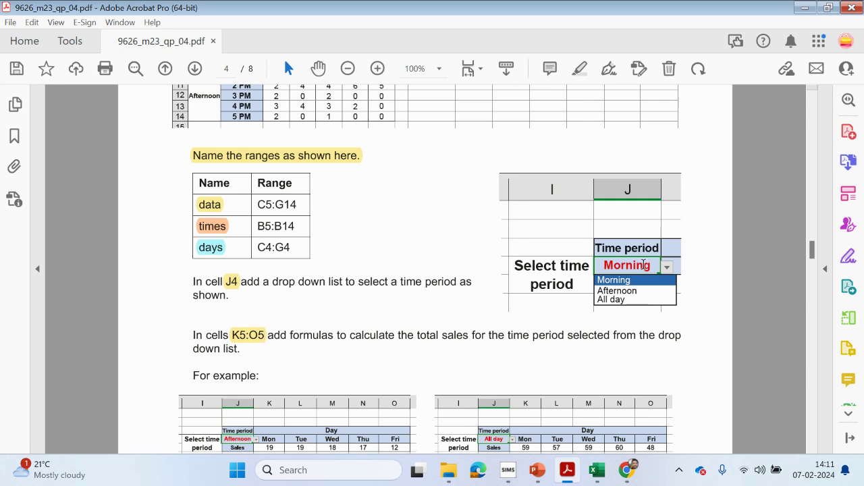
scroll(503, 290, "down", 1)
scroll(486, 303, "up", 4)
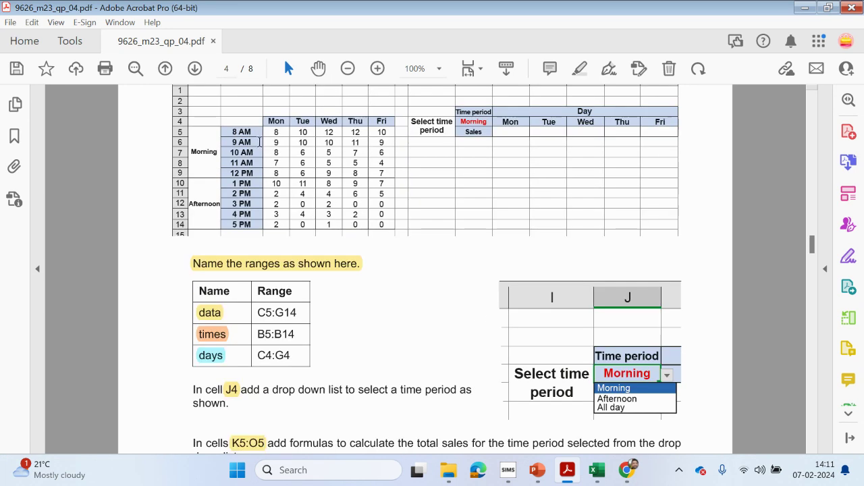
left_click_drag(278, 129, 476, 111)
left_click(277, 132)
scroll(277, 132, "up", 1)
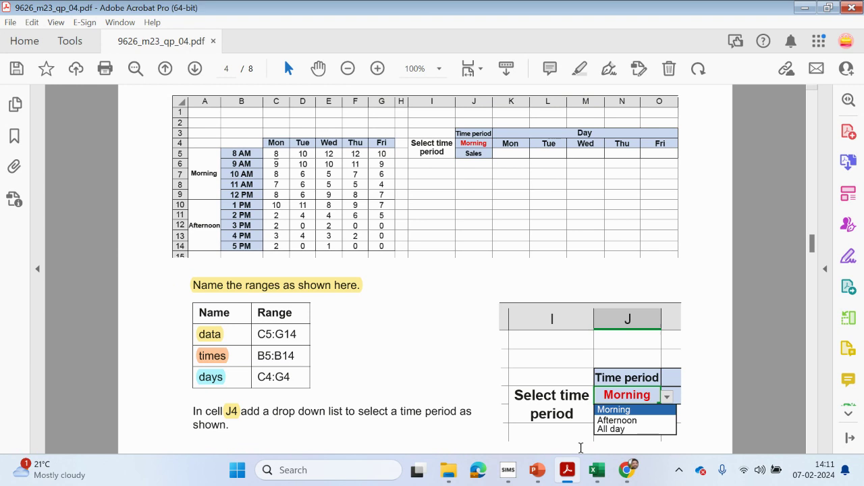
left_click(598, 470)
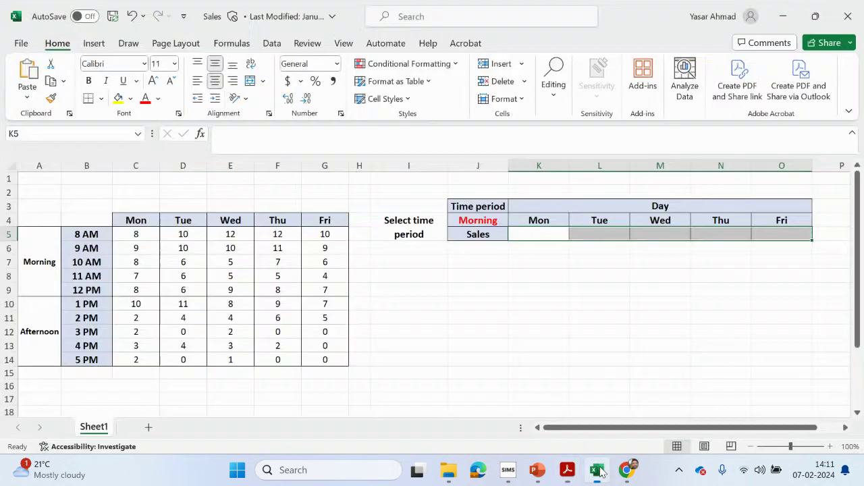
Check the Mon and Tue sales column totals before writing the K5 formula
double_click(539, 235)
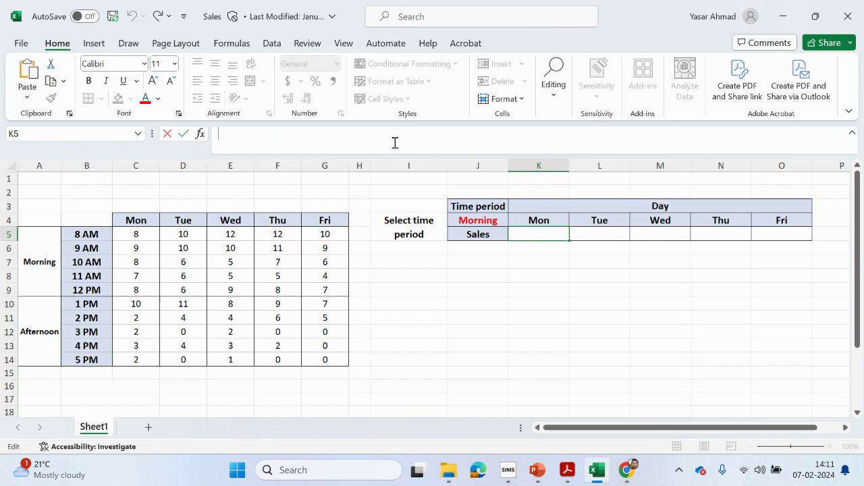
left_click_drag(130, 233, 137, 354)
left_click(549, 231)
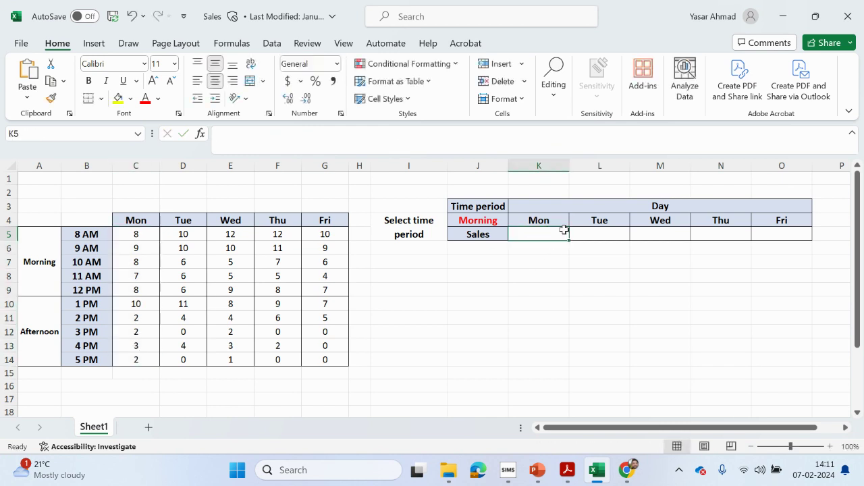
left_click(600, 233)
left_click_drag(180, 232, 184, 360)
left_click(520, 232)
Start K5 with =IF($J$4="Morning",SUM(C5:C9) for the Morning case
type("=if")
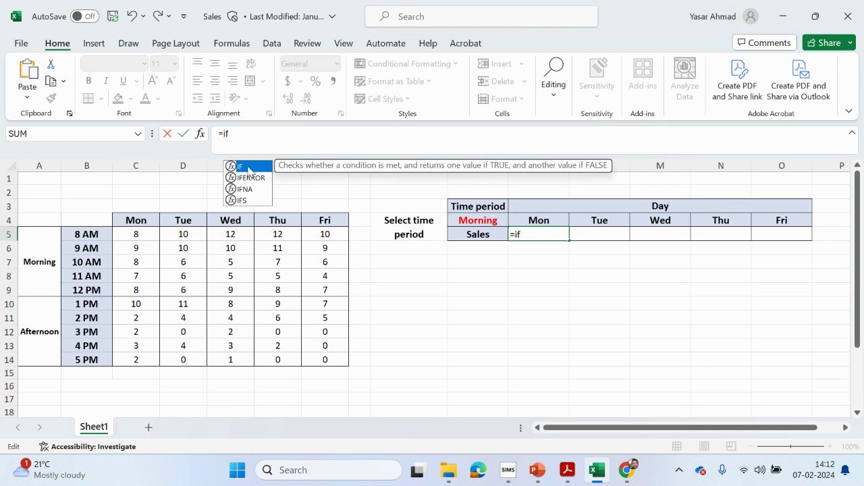
double_click(249, 170)
left_click(474, 221)
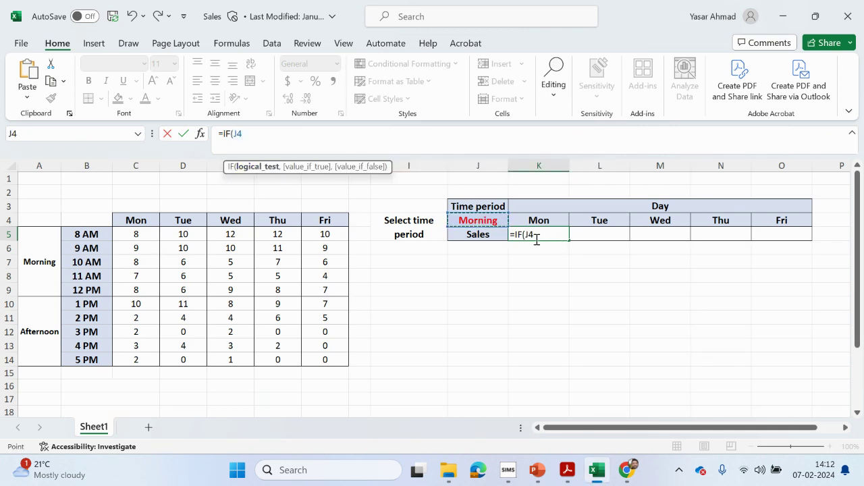
key("F4")
type("=")
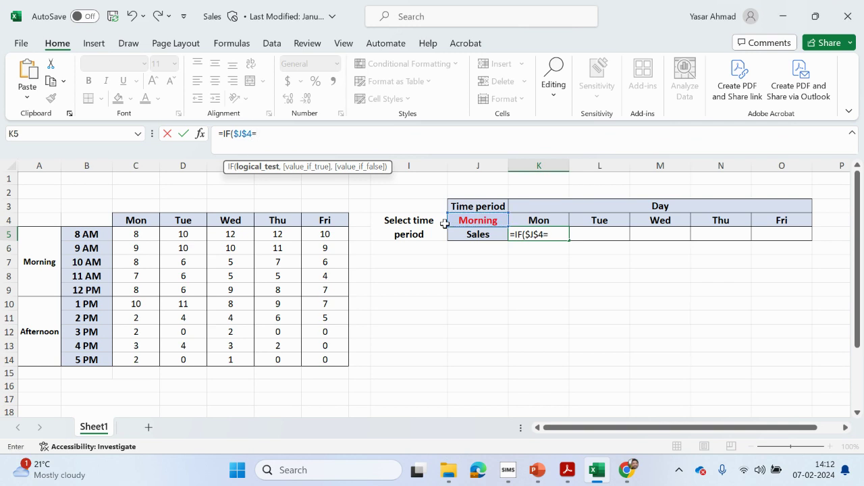
type("\"Morning")
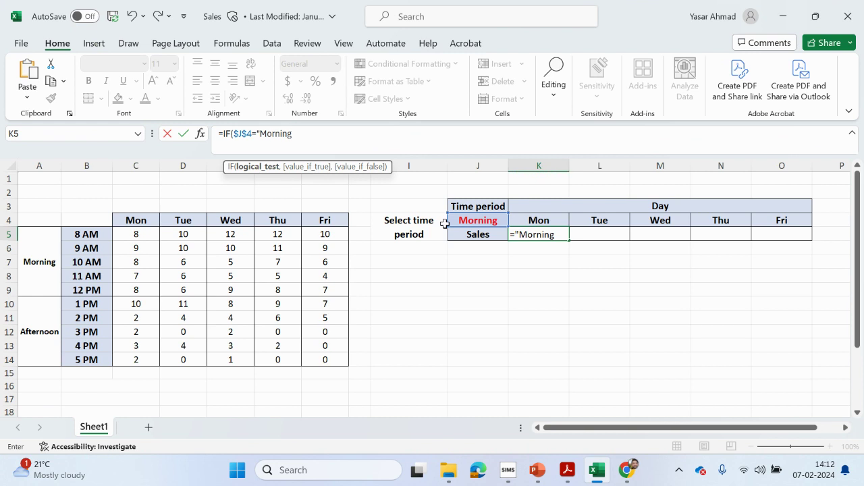
type("\",")
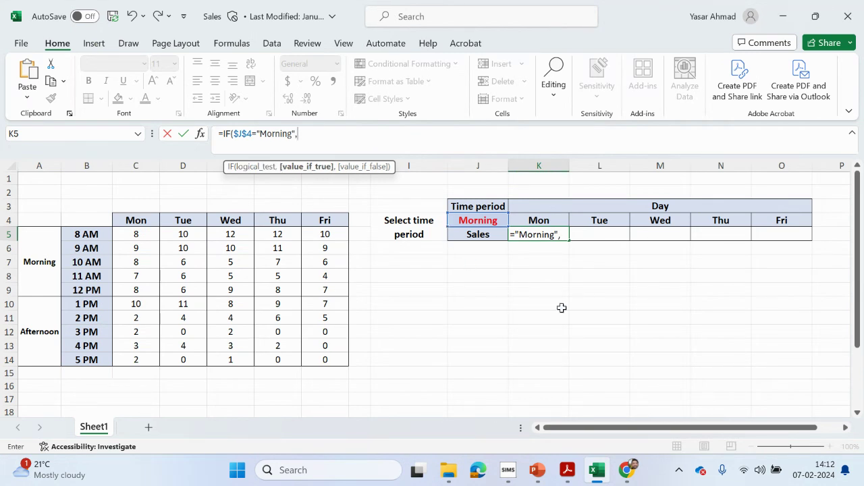
type("sum")
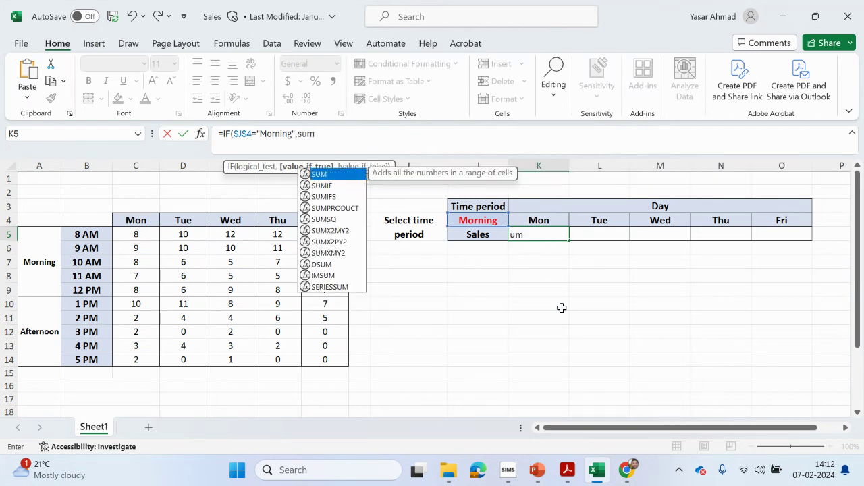
double_click(347, 176)
left_click_drag(147, 235, 134, 288)
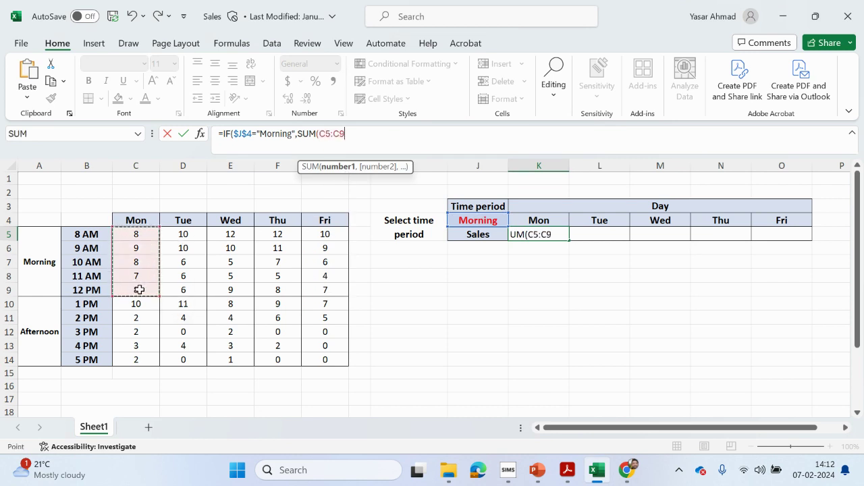
Add the nested IF($J$4="Afternoon",SUM(C10:C14) branch, then bring up the PDF
type(")")
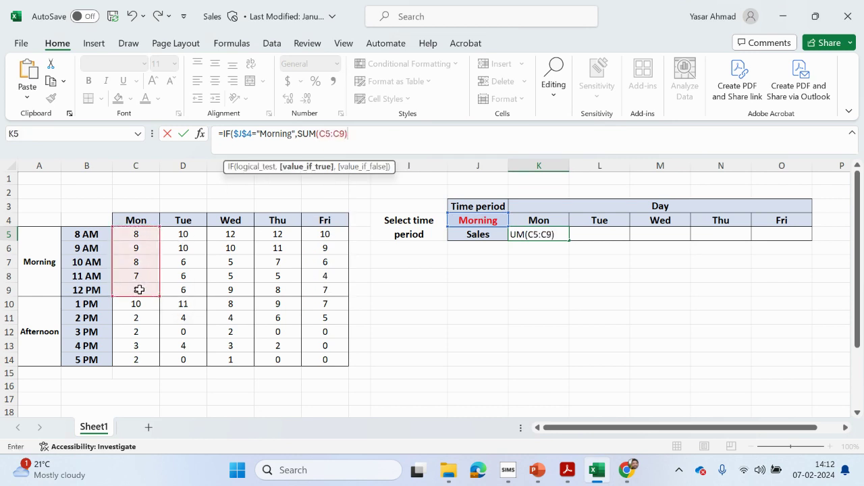
type(",")
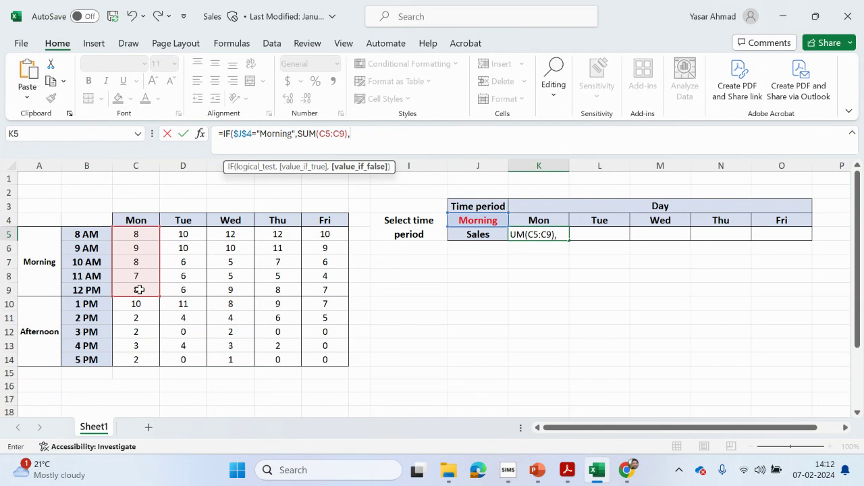
type("if")
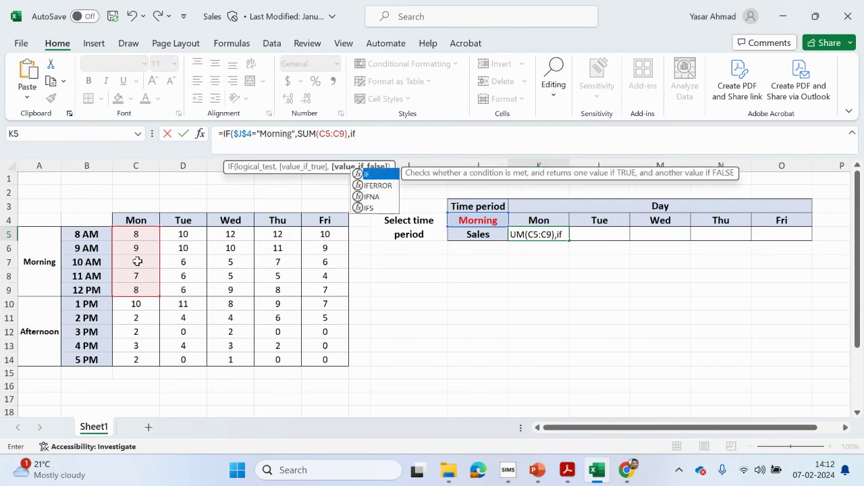
double_click(380, 174)
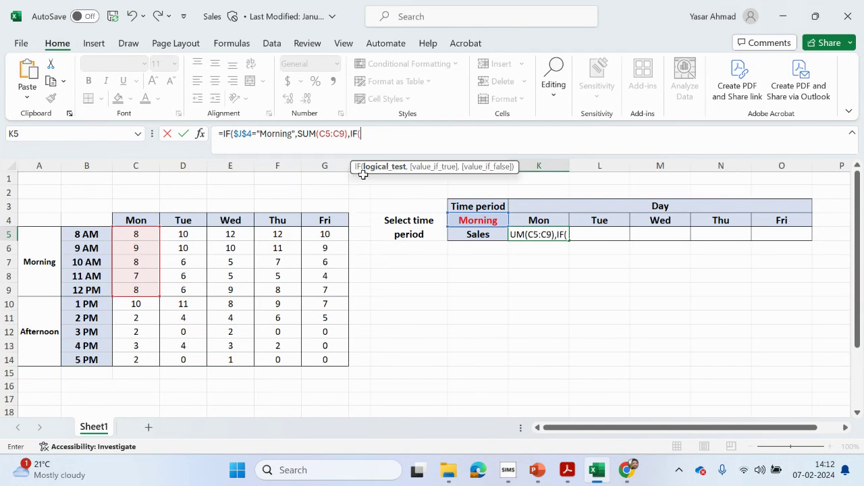
left_click(470, 220)
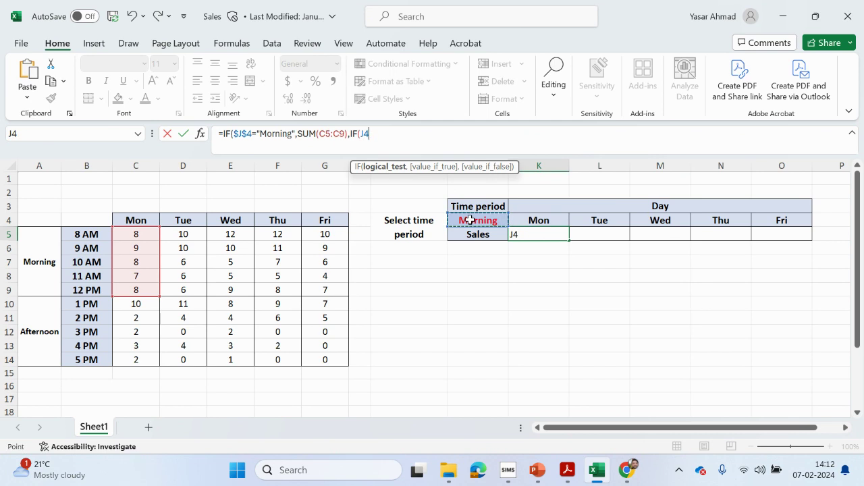
key("F4")
type("=\"After")
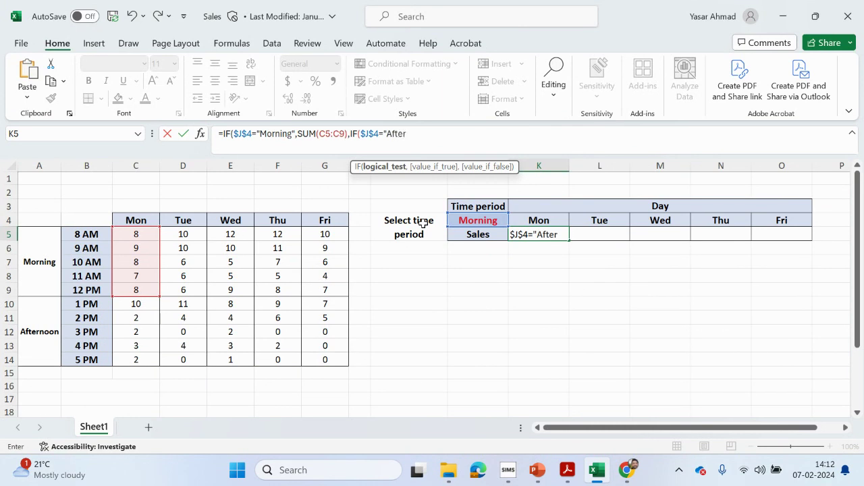
type("noon\"")
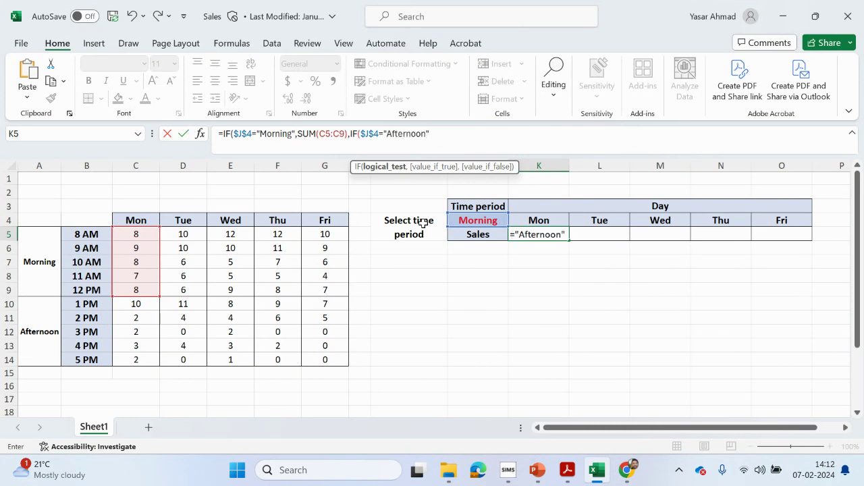
type(",")
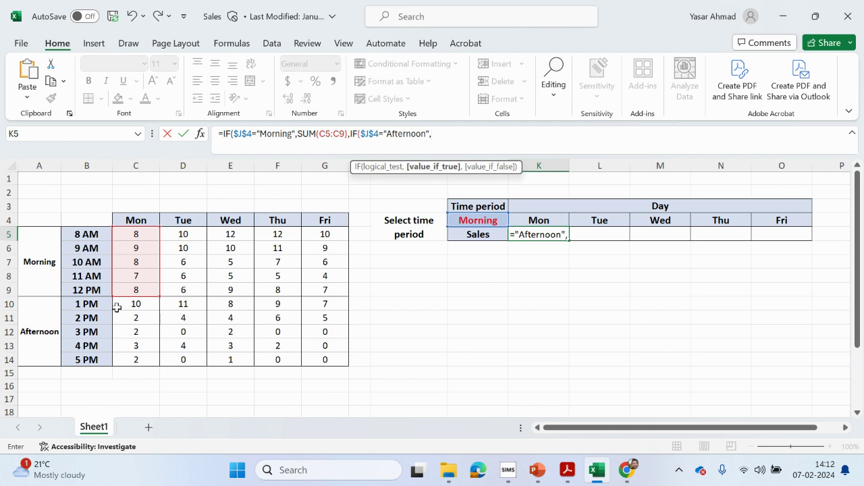
type("sum")
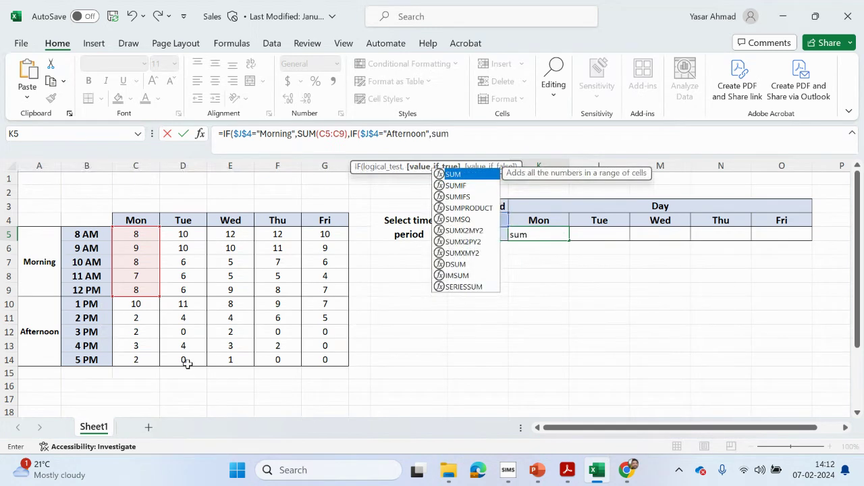
double_click(452, 174)
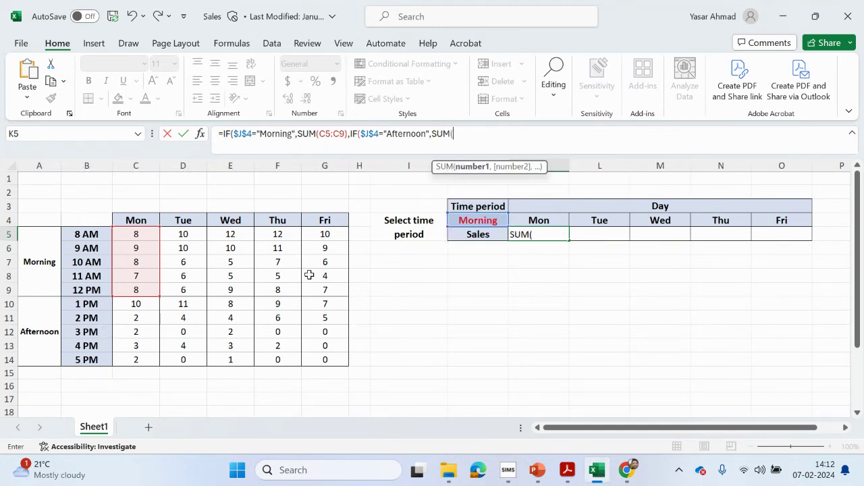
left_click_drag(142, 308, 135, 358)
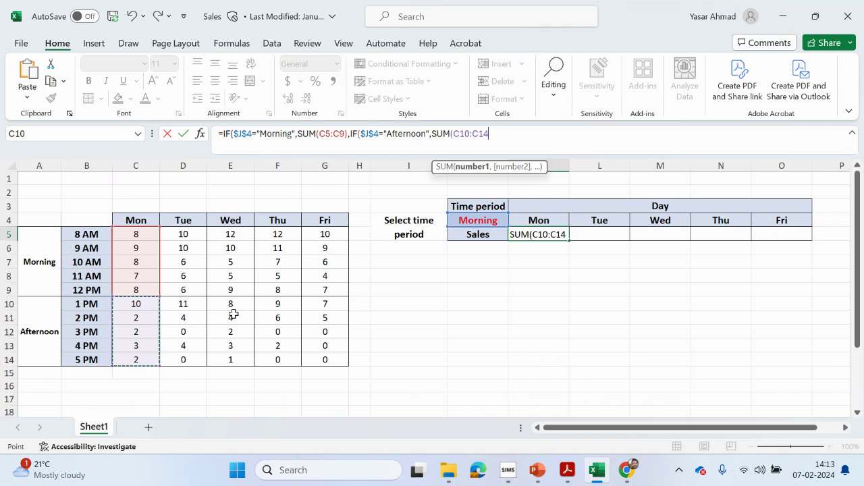
type(")")
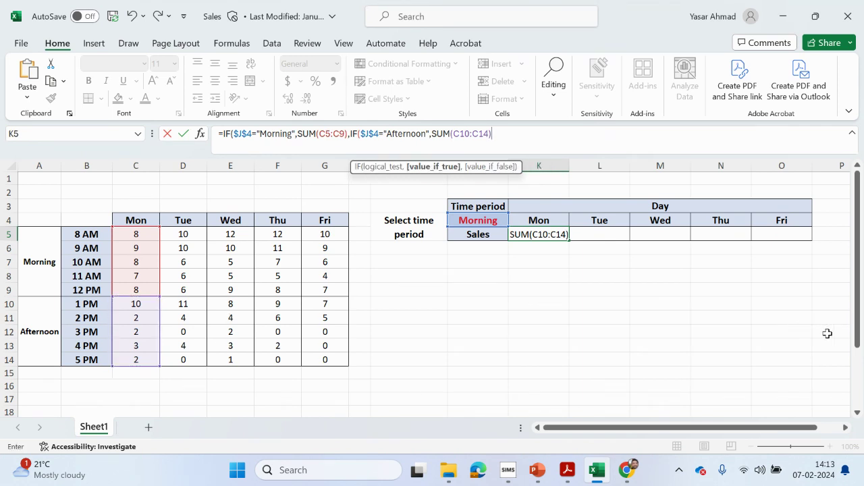
type(",")
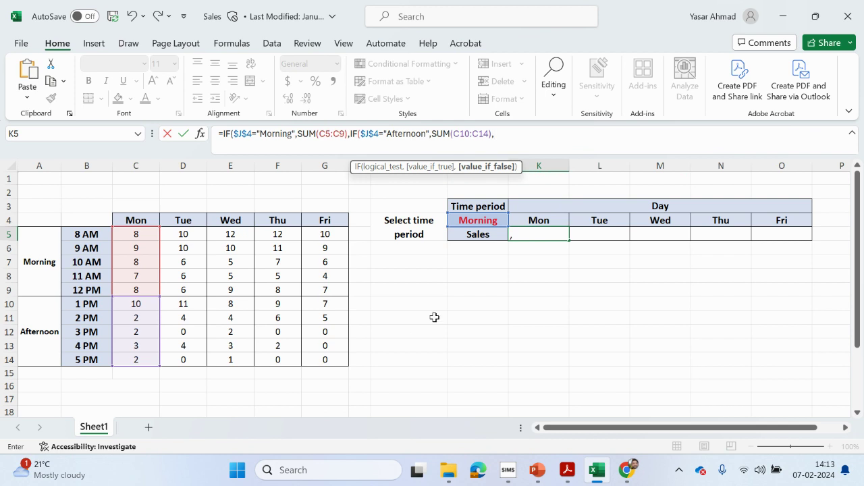
left_click(567, 470)
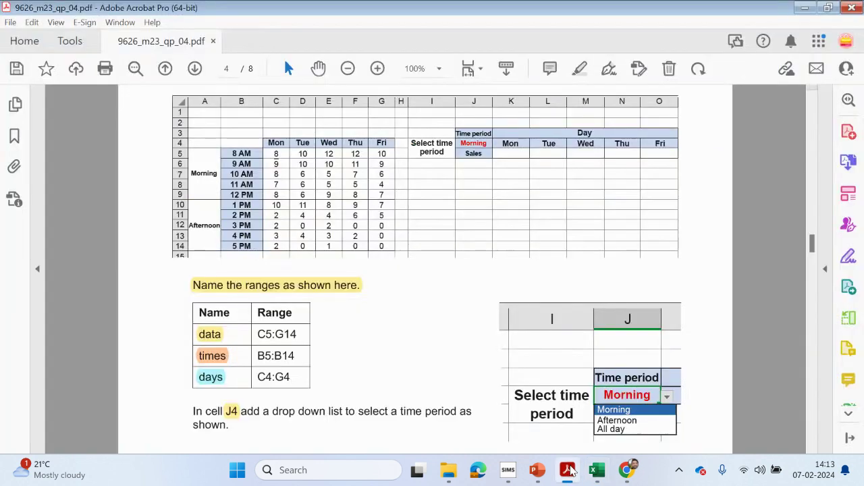
Scroll the PDF to the drop-down and K5:O5 requirements, then return to the K5 formula
scroll(492, 401, "down", 3)
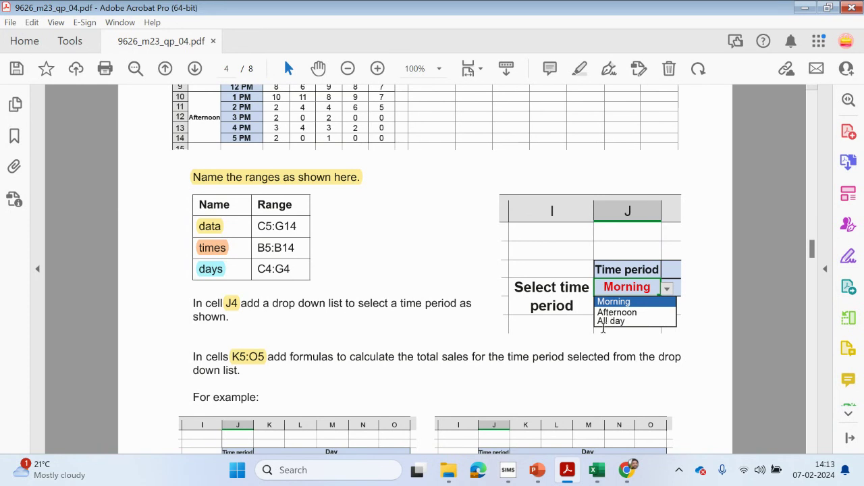
scroll(600, 344, "down", 2)
scroll(600, 345, "down", 1)
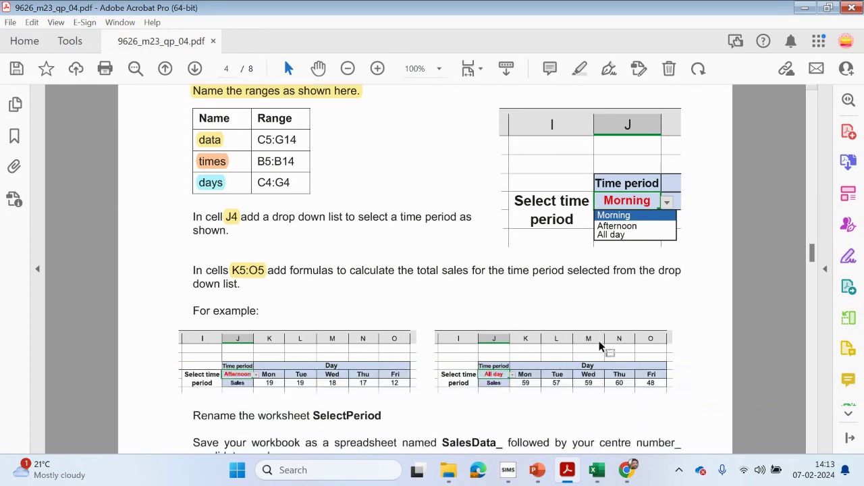
left_click(828, 8)
left_click(776, 19)
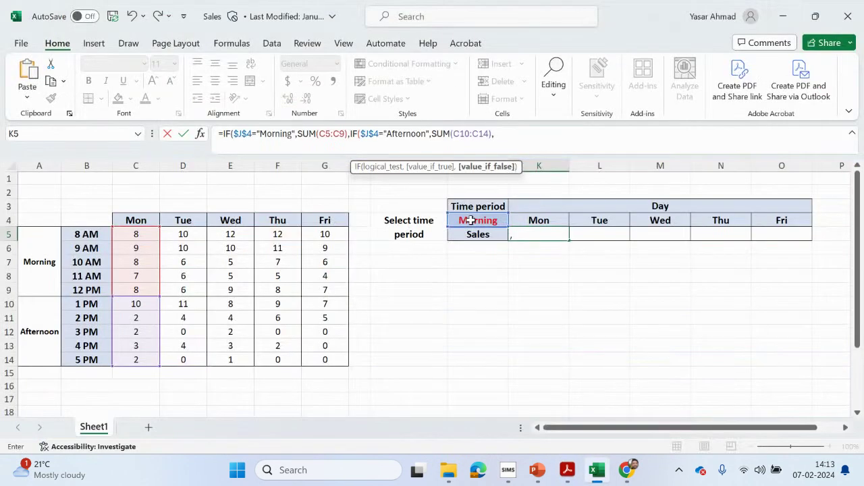
Finish K5 with SUM(C5:C14) as the fallback so it shows 40 for Morning
type("sum")
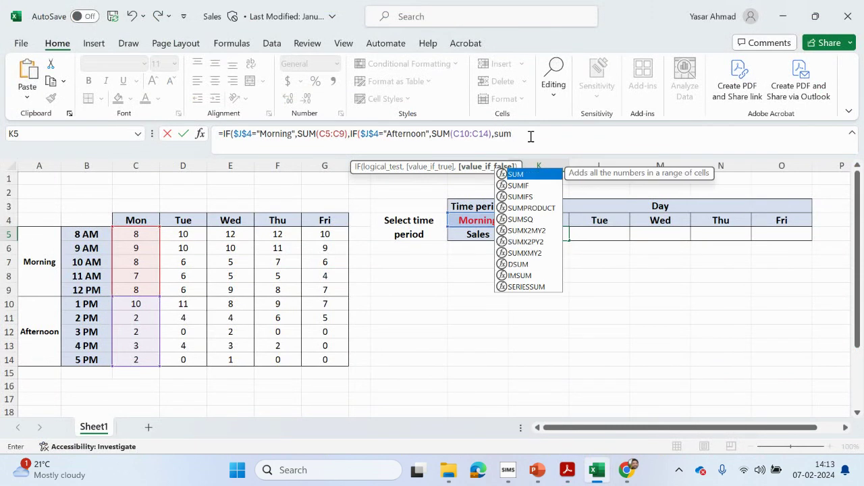
double_click(511, 177)
left_click_drag(138, 234, 132, 356)
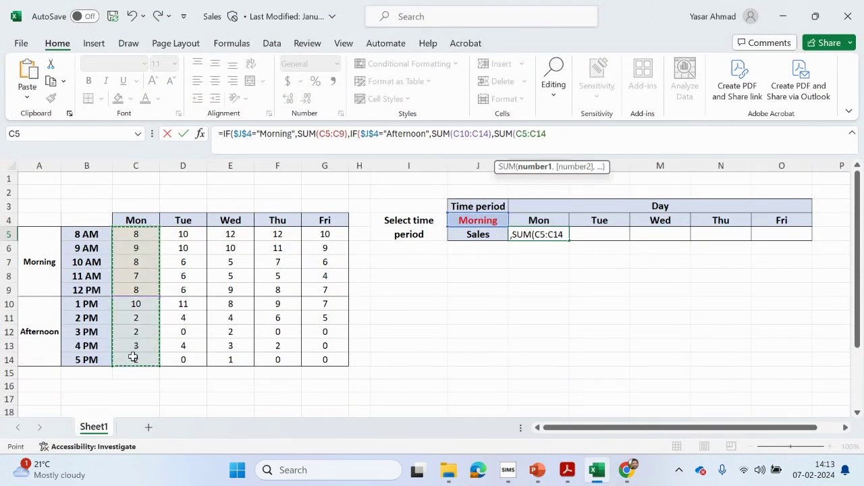
type(")")
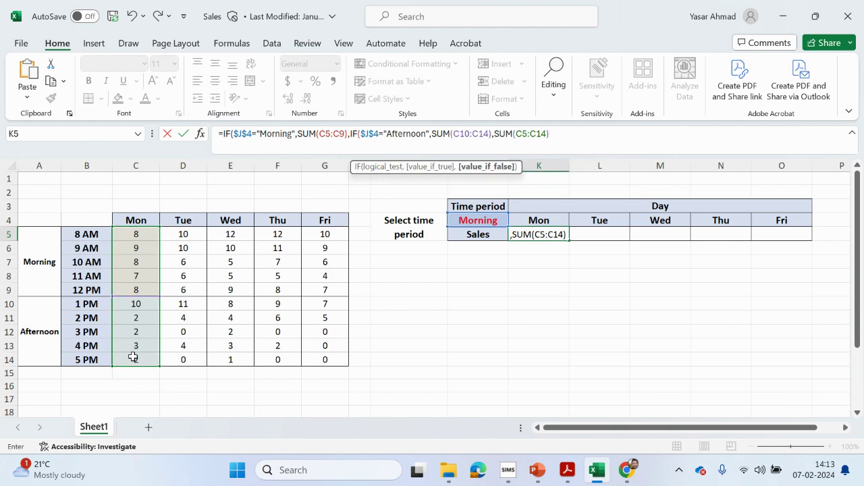
type(")")
key("Return")
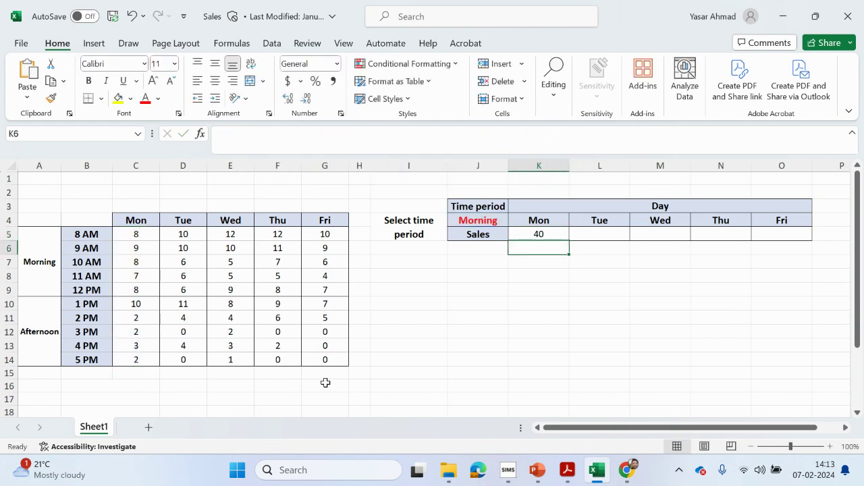
left_click(498, 225)
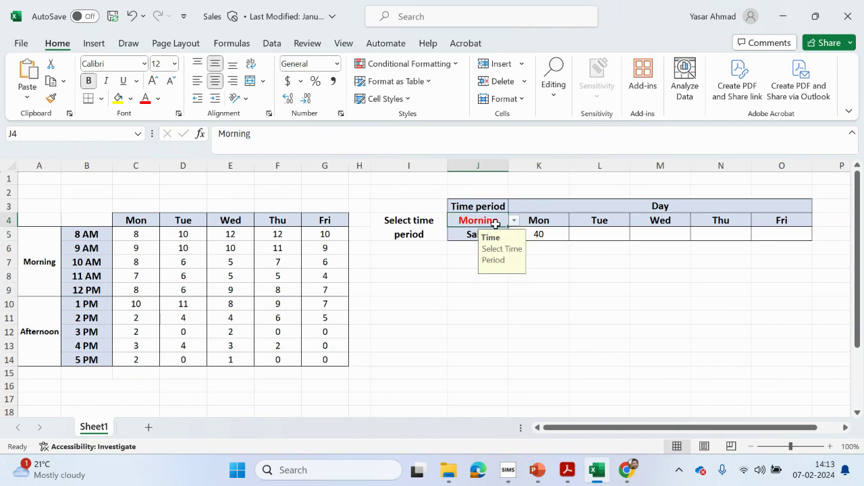
With J4 on Morning, enter a check total =SUM(C5:C9) in D16
left_click(515, 221)
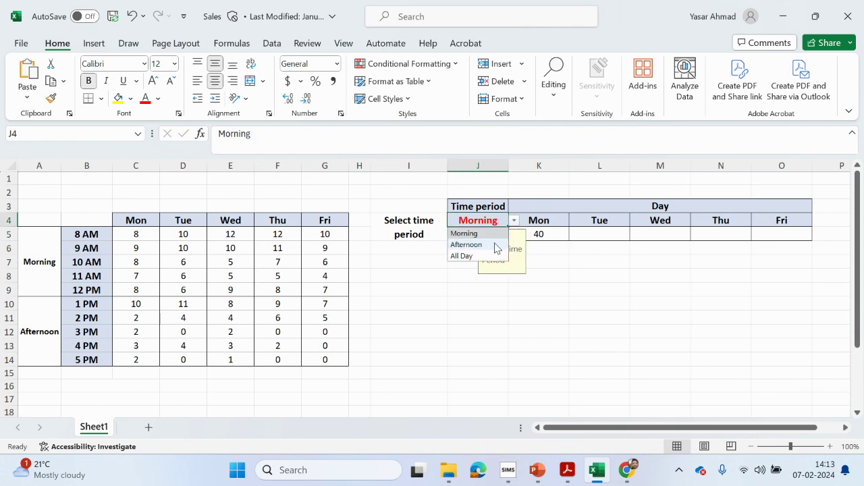
left_click(518, 318)
left_click_drag(137, 234, 135, 277)
left_click(180, 387)
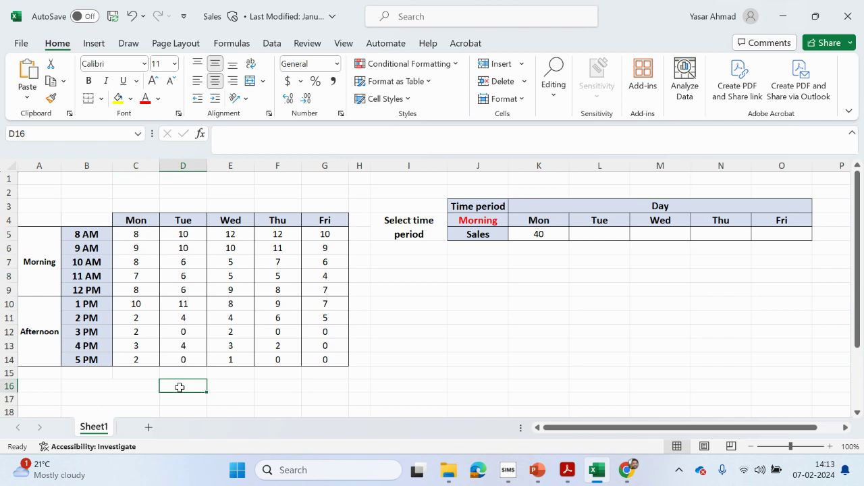
type("=sum")
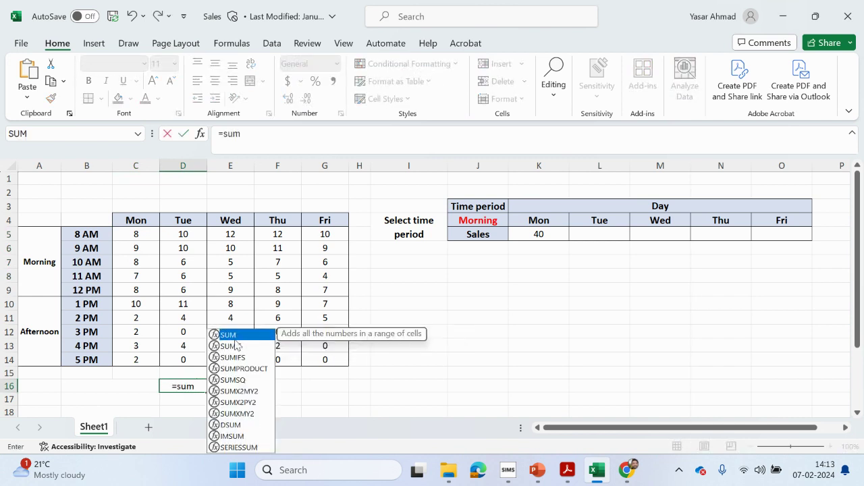
double_click(229, 334)
left_click(144, 234)
left_click_drag(144, 235, 136, 291)
key("Return")
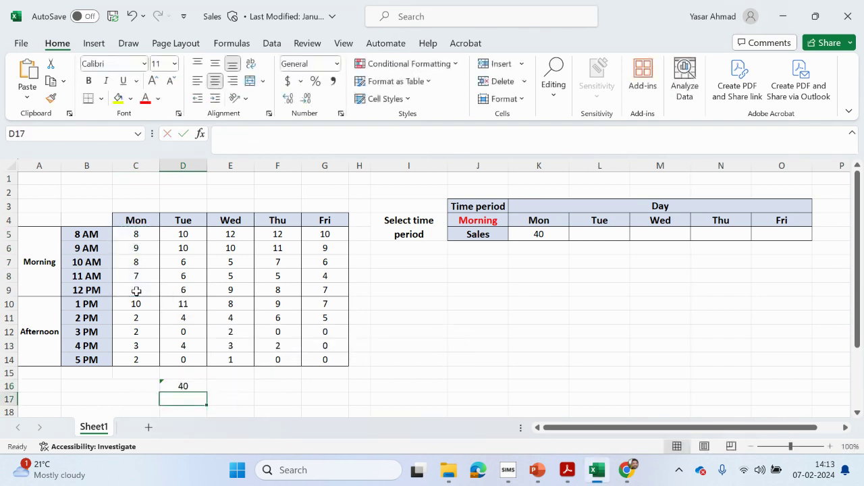
left_click(198, 385)
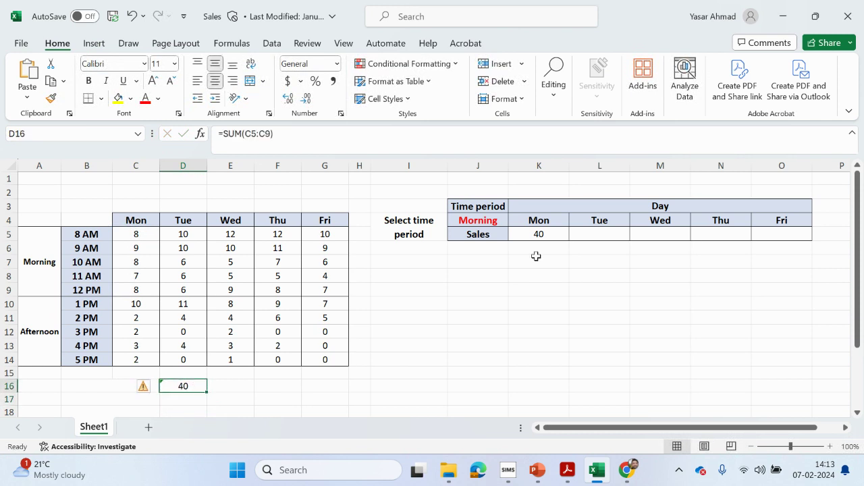
Switch J4 to Afternoon and change the D16 check to =SUM(C10:C14)
left_click(496, 222)
left_click(513, 221)
left_click(482, 243)
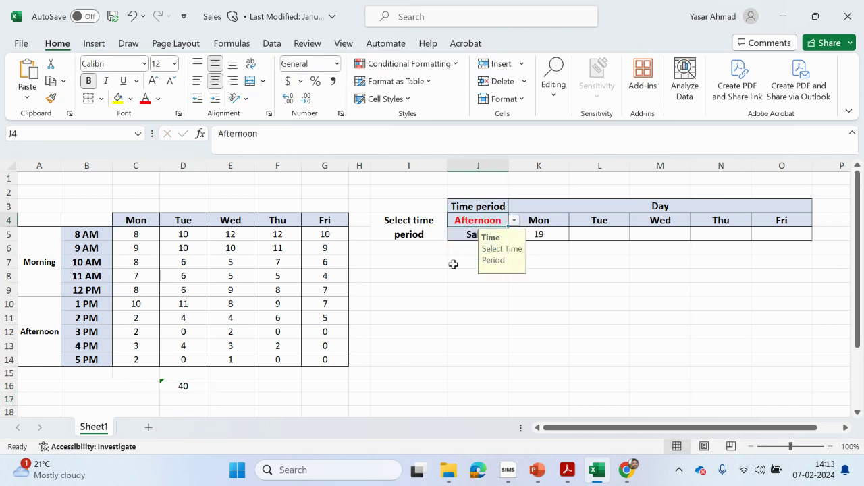
left_click(184, 386)
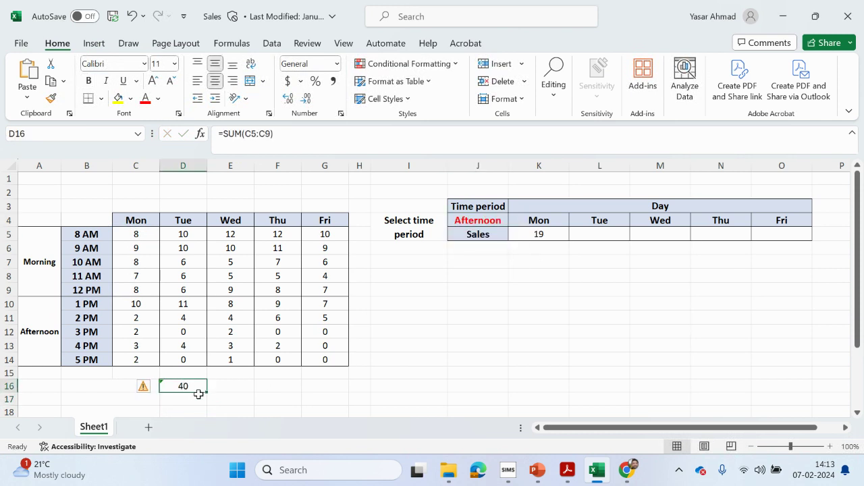
type("=sum")
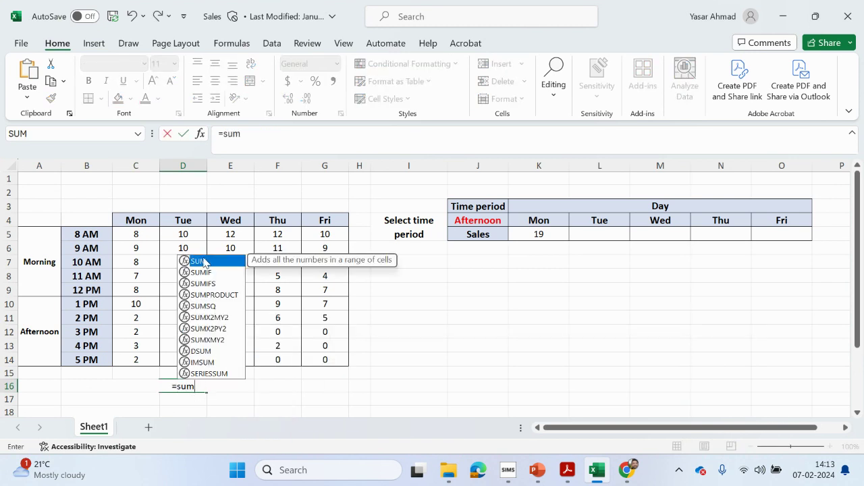
double_click(203, 262)
left_click_drag(133, 302, 130, 356)
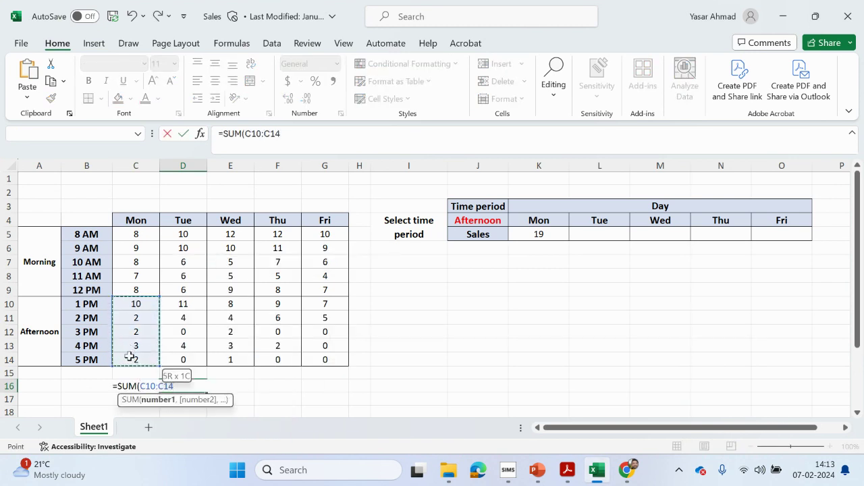
key("Return")
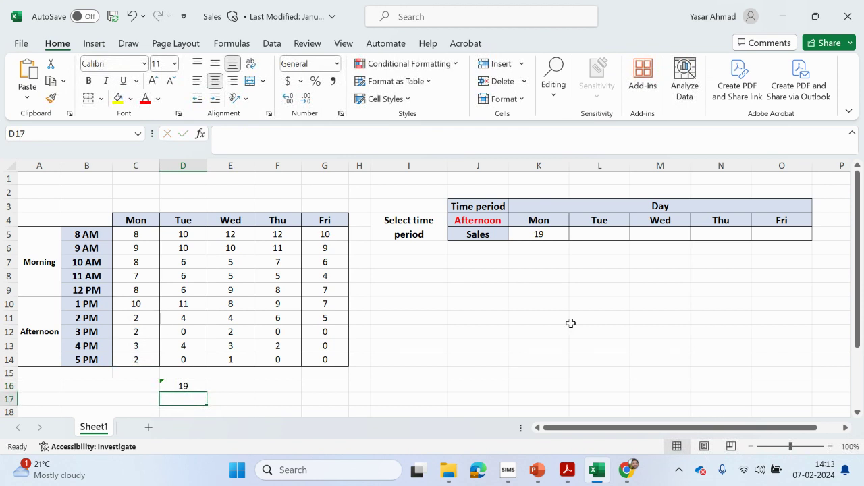
Compare K5 against the check, then switch J4 to All Day
left_click(560, 233)
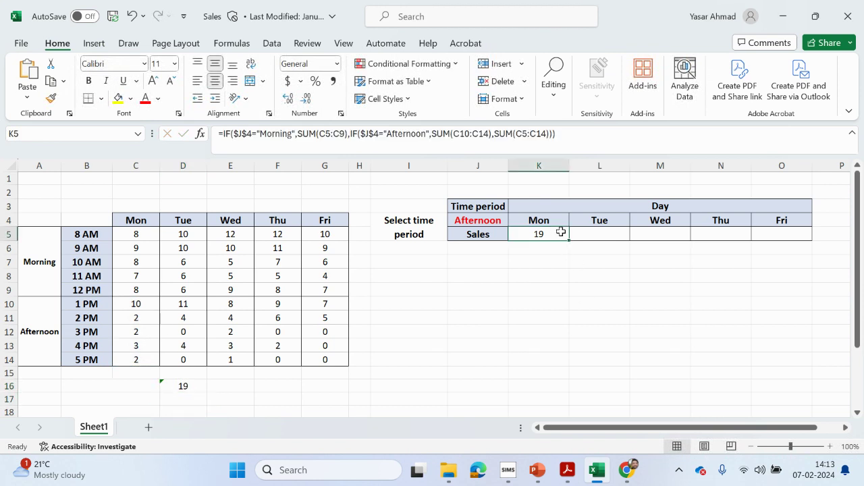
left_click(511, 221)
left_click(503, 220)
left_click(514, 220)
left_click(495, 257)
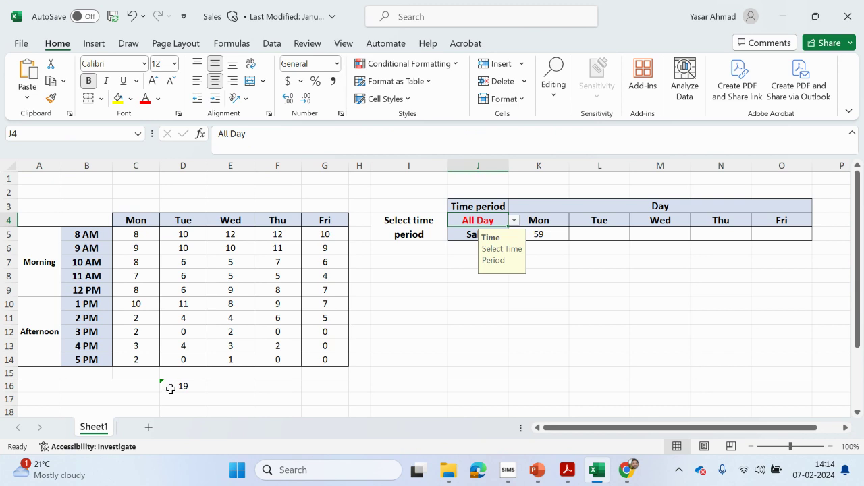
Delete the D16 check sum and set J4 back to Morning
left_click(192, 384)
key("Delete")
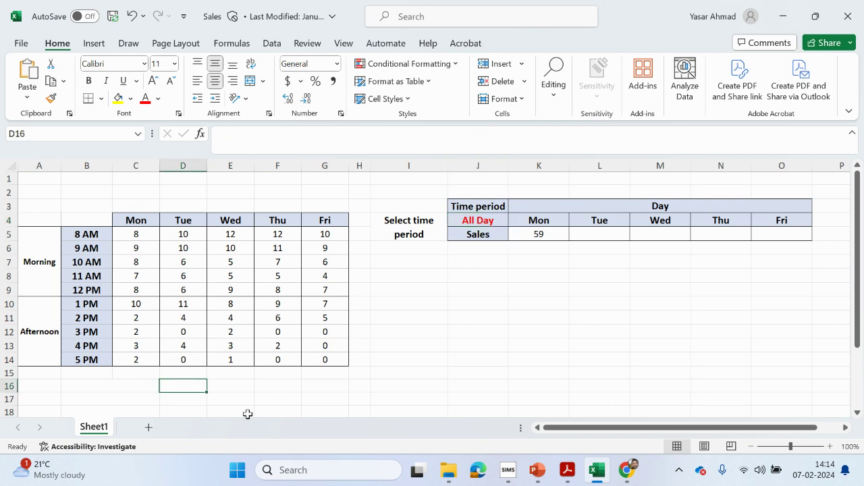
left_click(504, 222)
left_click(513, 220)
left_click(491, 233)
left_click(567, 470)
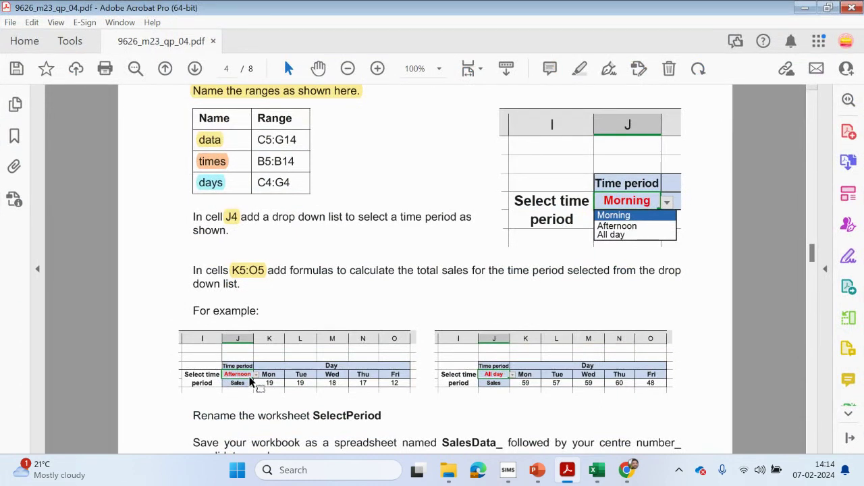
Set J4 to Afternoon and fill the K5 formula across to O5
left_click(567, 470)
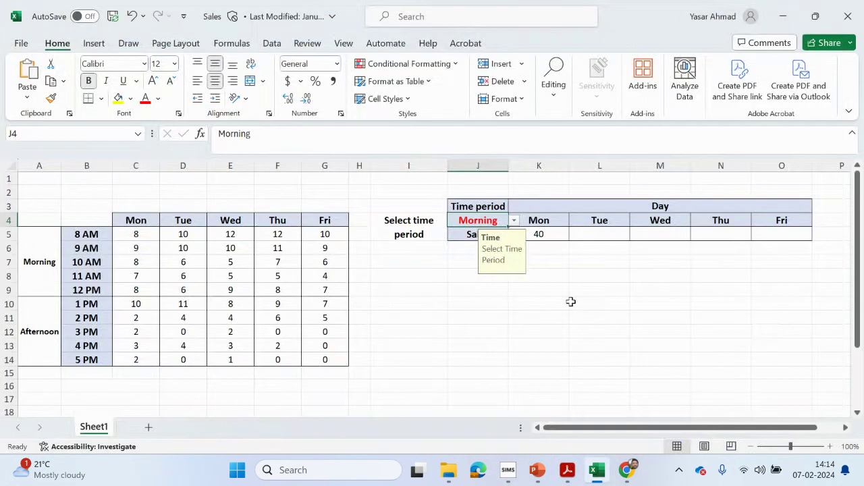
left_click(513, 221)
left_click(495, 245)
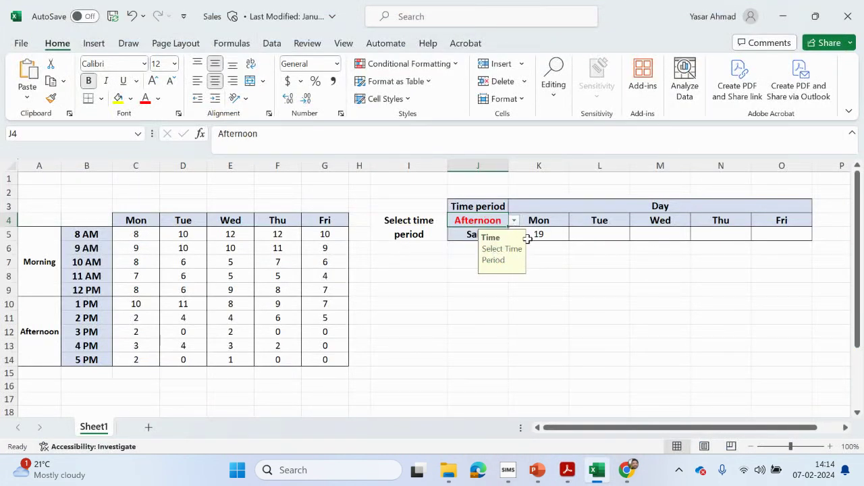
left_click(556, 232)
left_click_drag(569, 242, 781, 242)
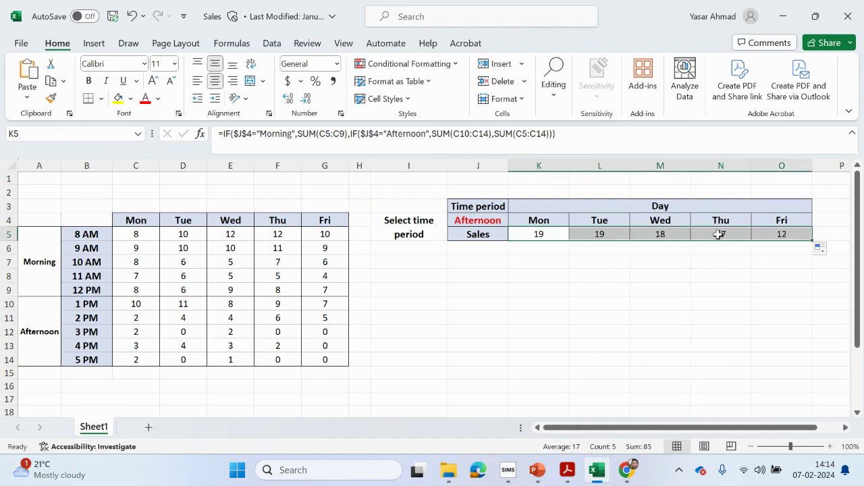
Compare Afternoon totals with the PDF, then switch J4 to All Day (59, 57, 59, 60, 48)
left_click(567, 471)
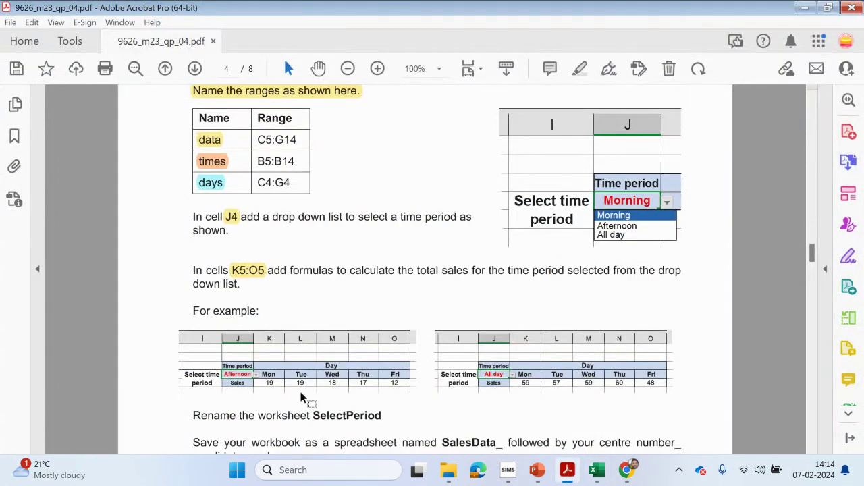
left_click(569, 470)
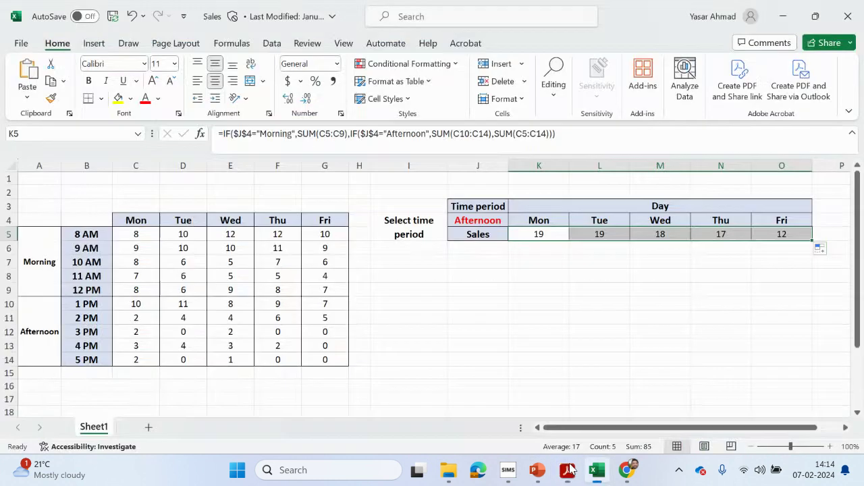
left_click(569, 470)
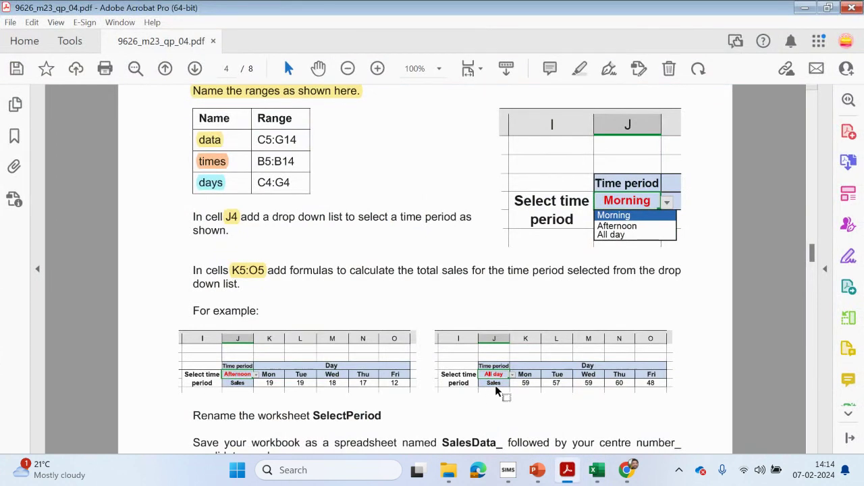
left_click(566, 469)
left_click(491, 221)
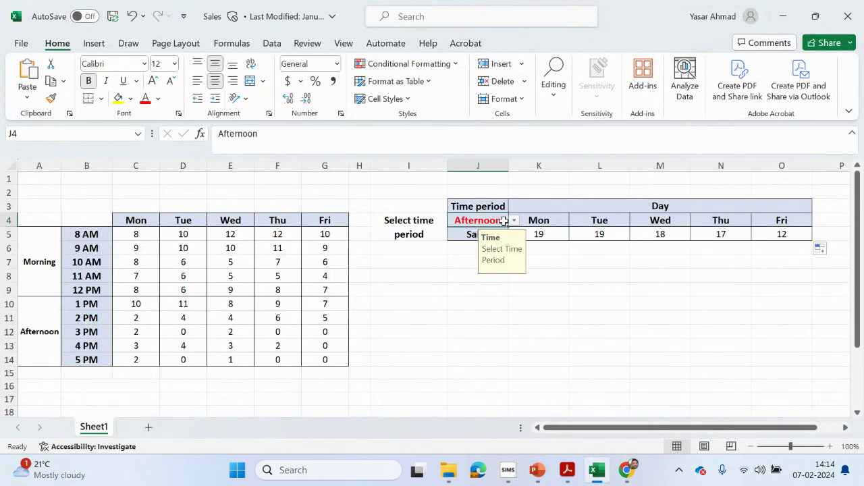
left_click(514, 220)
left_click(483, 256)
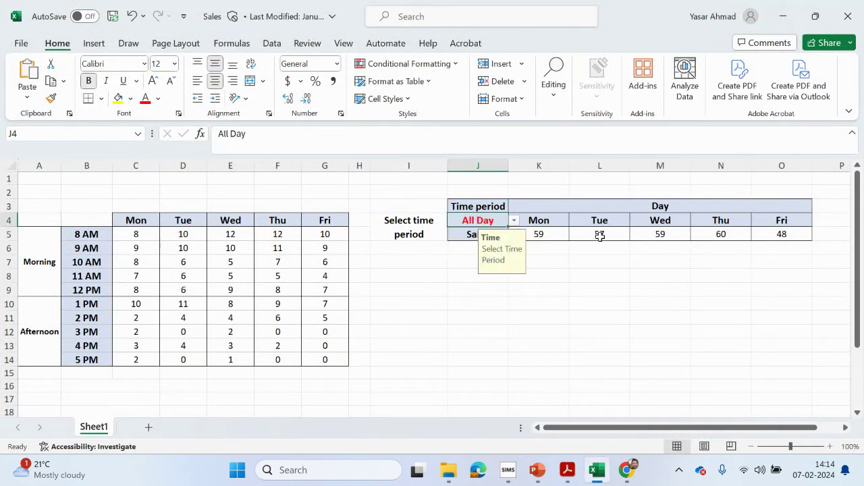
left_click(679, 274)
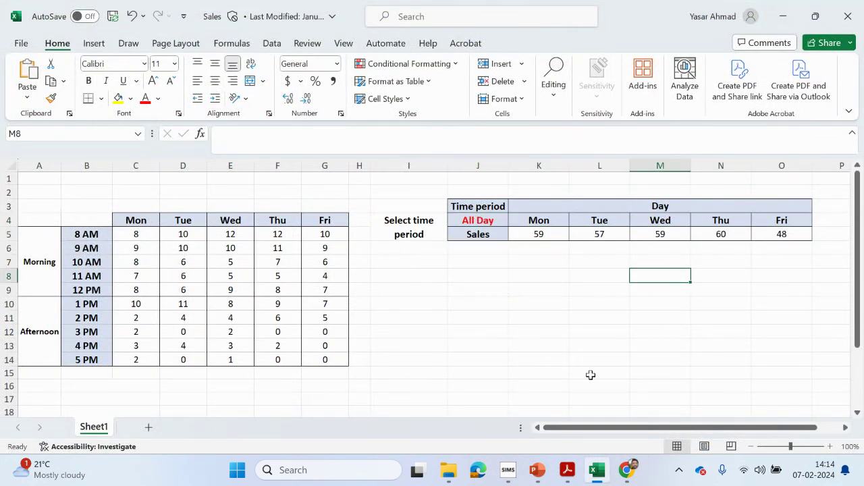
left_click(567, 470)
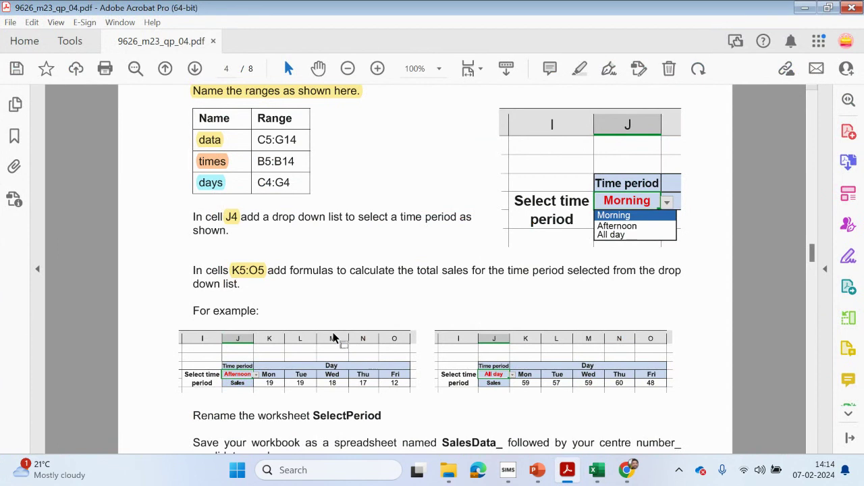
Copy the sheet name SelectPeriod from the PDF and start renaming Sheet1 in Excel
scroll(324, 333, "down", 3)
left_click_drag(314, 331, 384, 331)
right_click(365, 331)
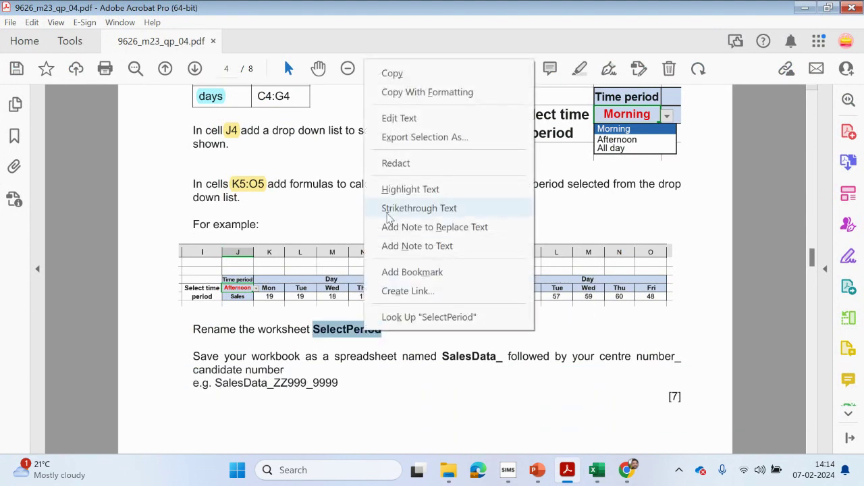
left_click(405, 73)
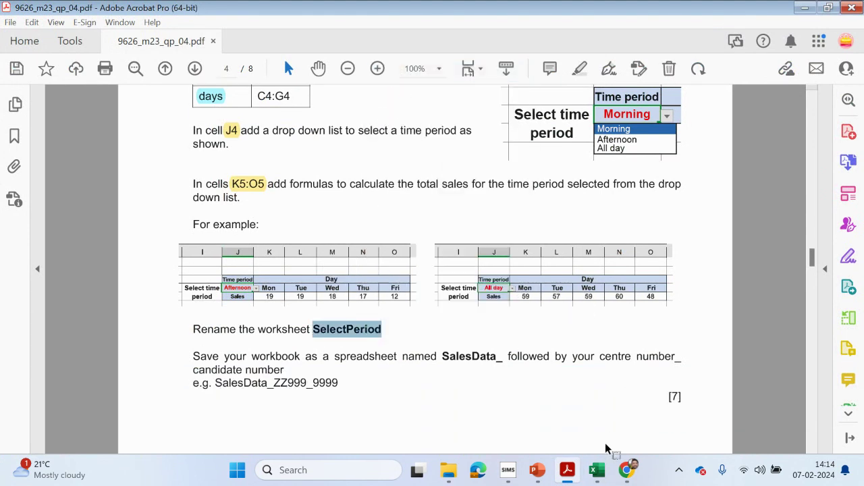
left_click(597, 470)
double_click(100, 427)
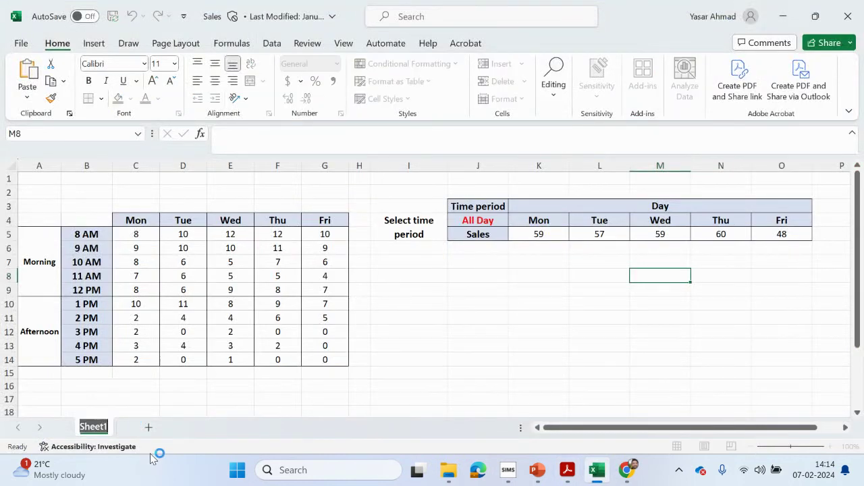
Paste SelectPeriod as the worksheet name and confirm it, then return to the PDF
key("ctrl+v")
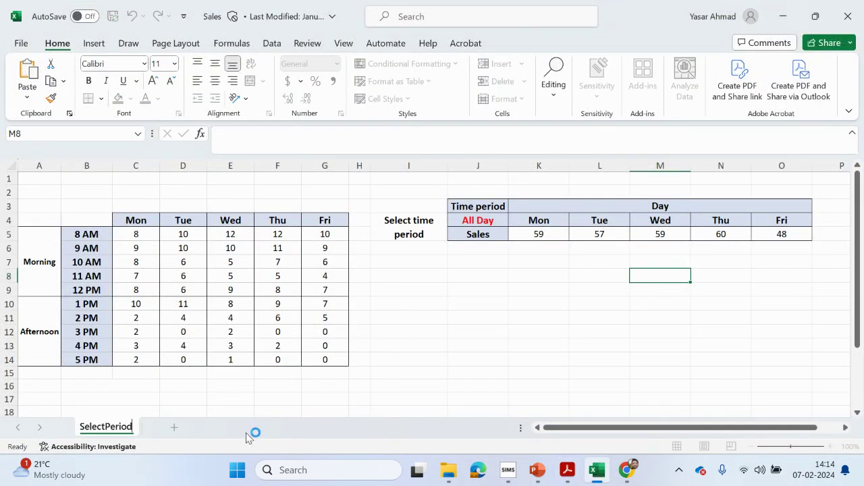
left_click(256, 386)
left_click(569, 472)
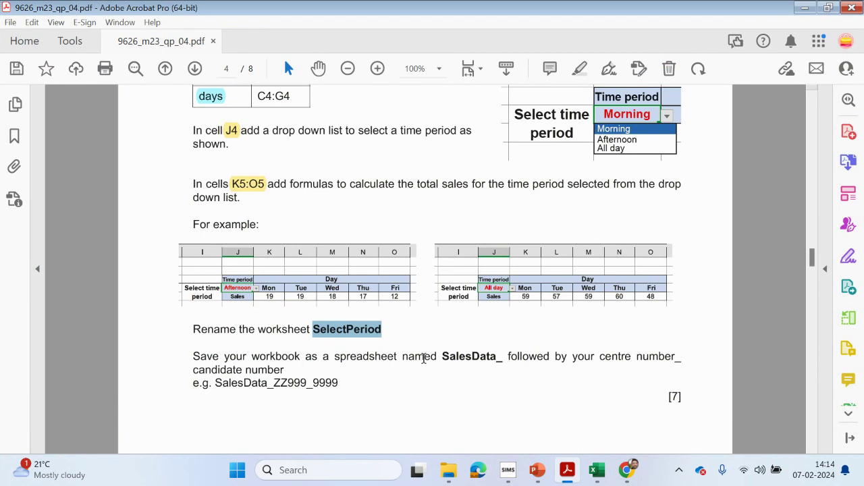
Review part (b) of the task, marking the file names and checking the A1:G14 sales table range
left_click_drag(440, 356, 498, 357)
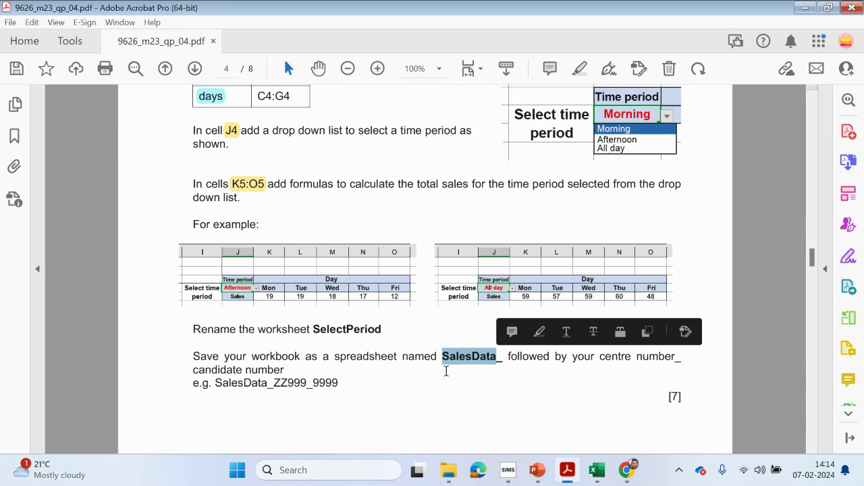
left_click_drag(214, 383, 349, 382)
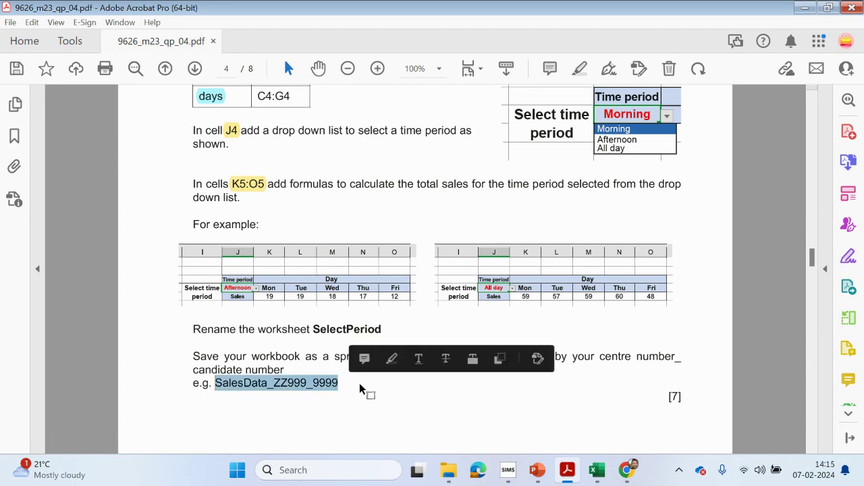
scroll(361, 389, "down", 9)
scroll(364, 383, "down", 5)
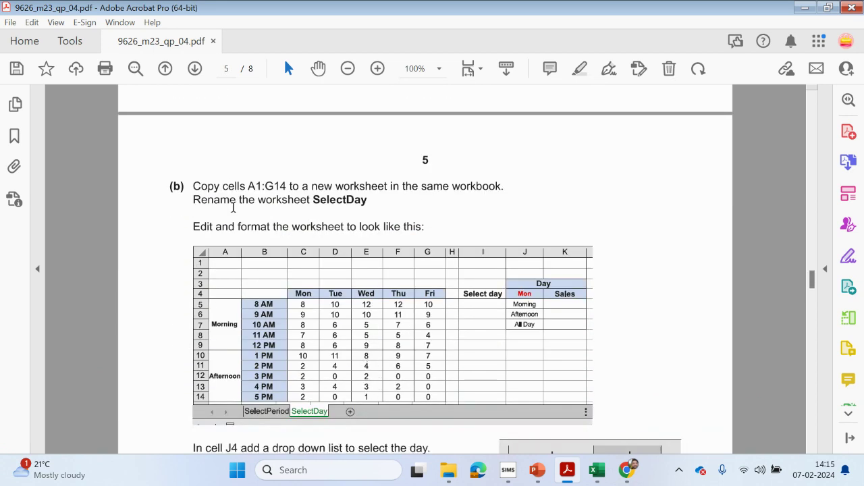
left_click_drag(254, 187, 263, 188)
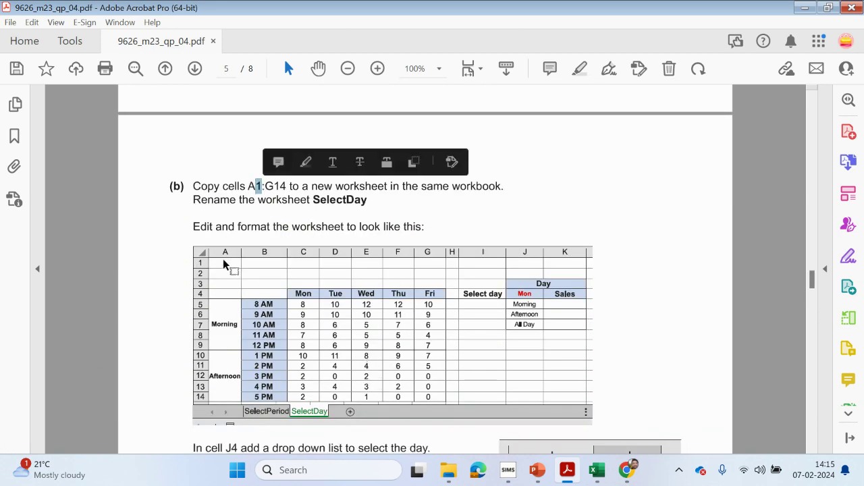
left_click(584, 468)
left_click_drag(38, 177, 328, 333)
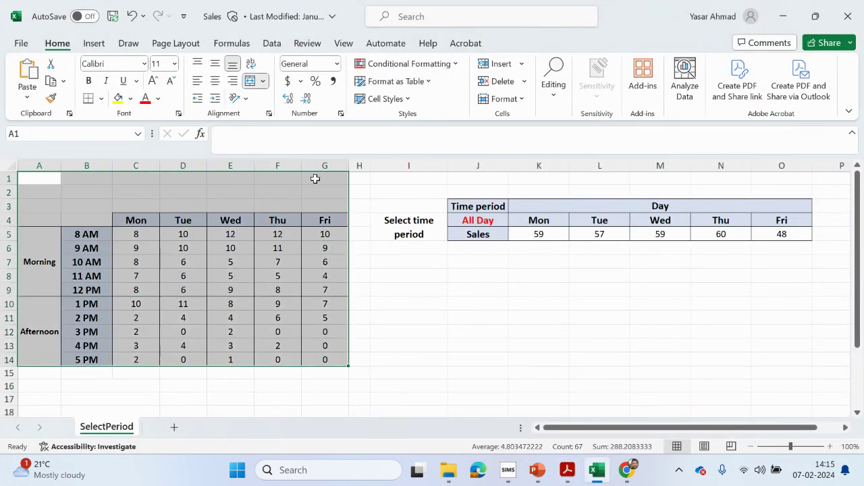
left_click(567, 470)
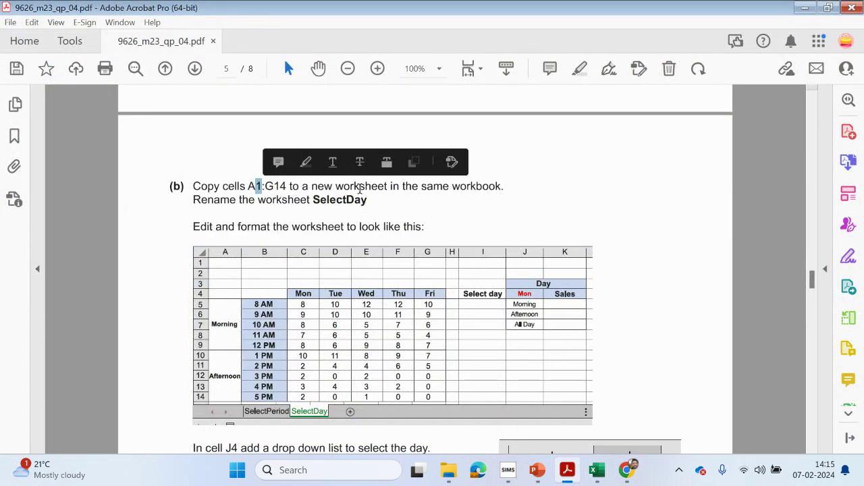
Highlight 'new worksheet' and 'same workbook.' in yellow in part (b)
left_click_drag(311, 187, 505, 187)
left_click(603, 69)
left_click(579, 68)
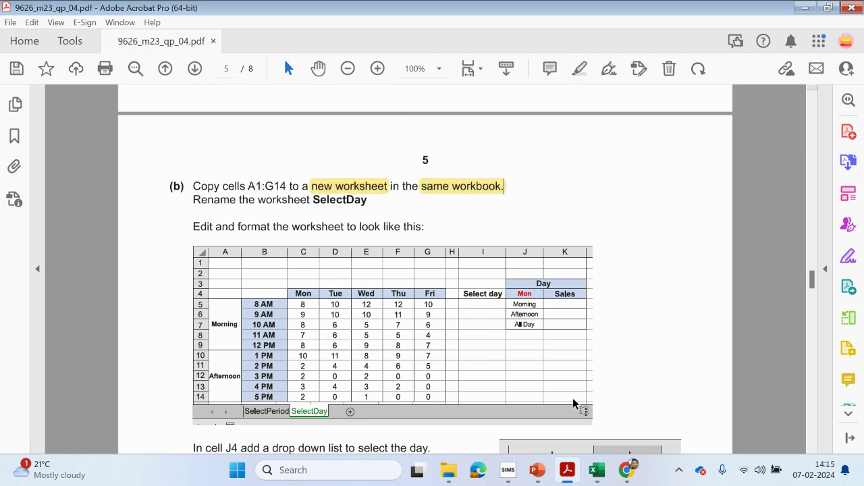
left_click(589, 464)
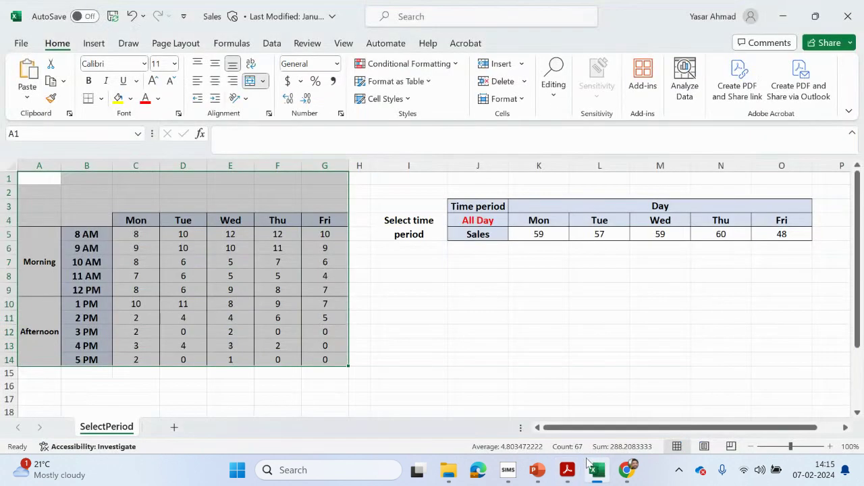
Add Sheet1 and paste the SelectPeriod table A1:G14 into it, then undo the paste
left_click(175, 427)
left_click(124, 423)
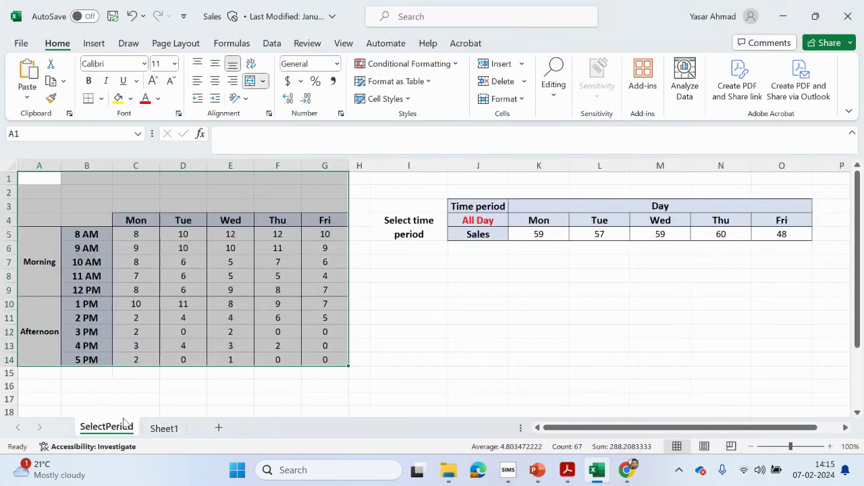
right_click(31, 181)
left_click(63, 107)
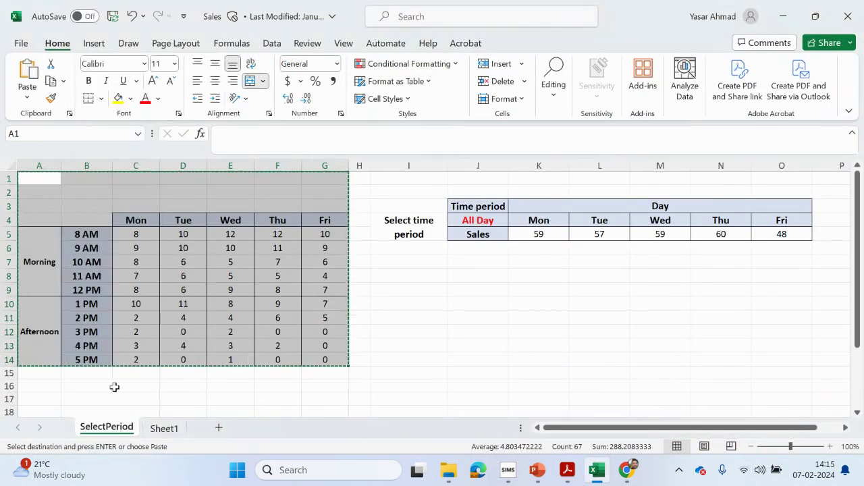
left_click(164, 428)
right_click(31, 177)
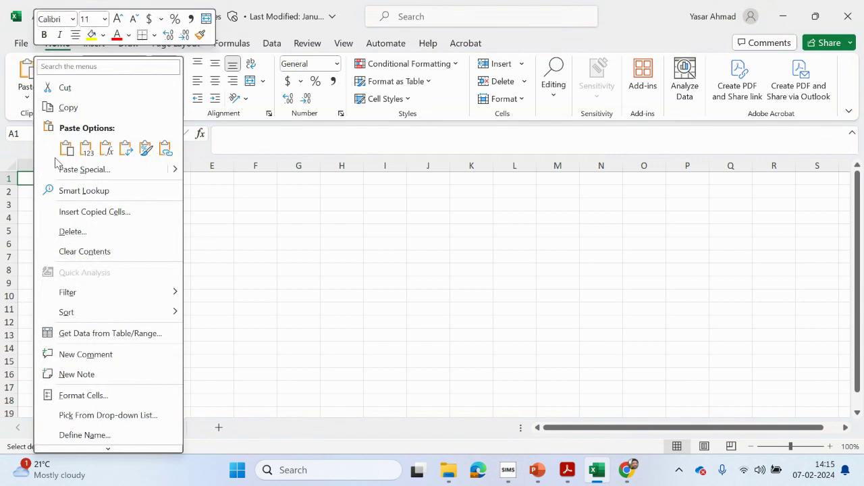
left_click(67, 149)
left_click_drag(87, 234, 82, 356)
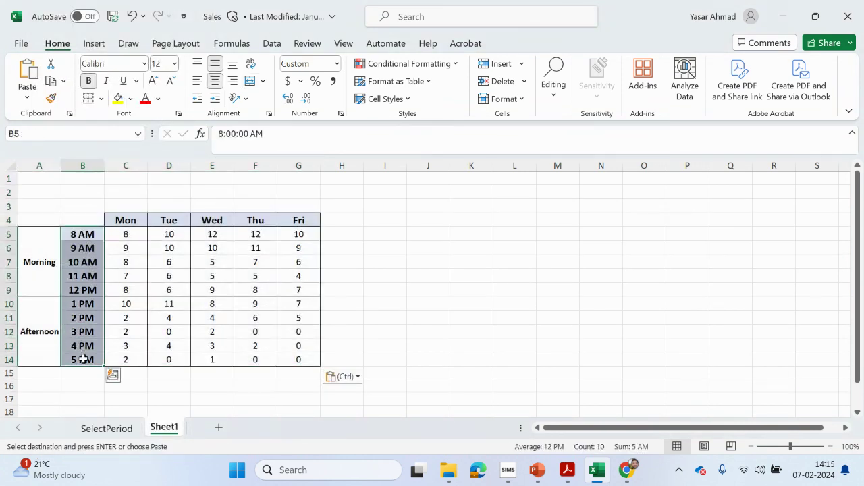
left_click_drag(125, 220, 297, 217)
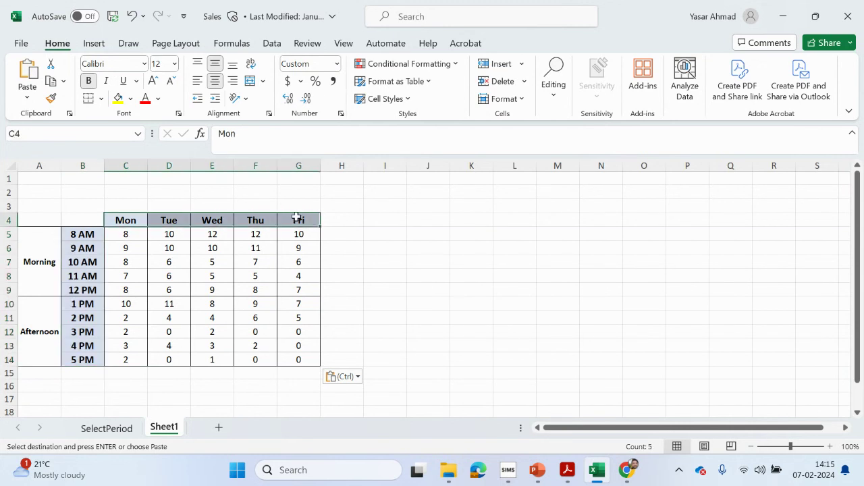
key("ctrl+z")
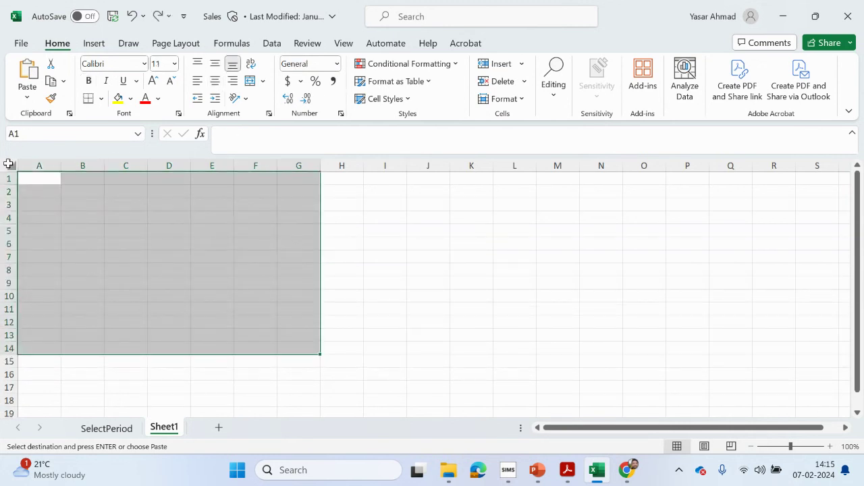
Re-copy A1:G14 from SelectPeriod and paste it with source formatting at Sheet1's A1
left_click(106, 428)
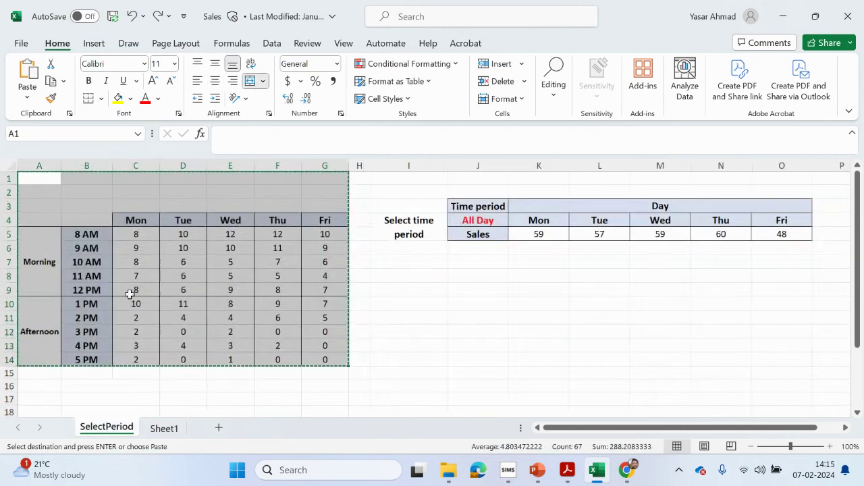
right_click(27, 178)
left_click(63, 109)
left_click(163, 426)
right_click(33, 178)
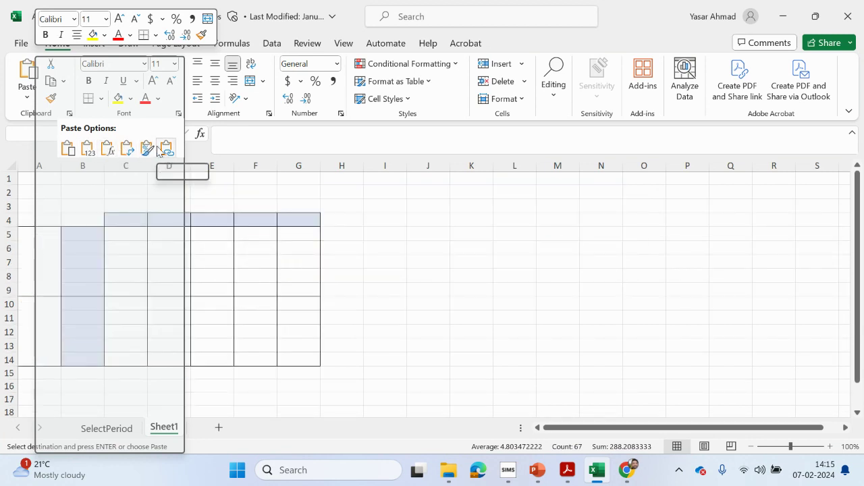
left_click(67, 148)
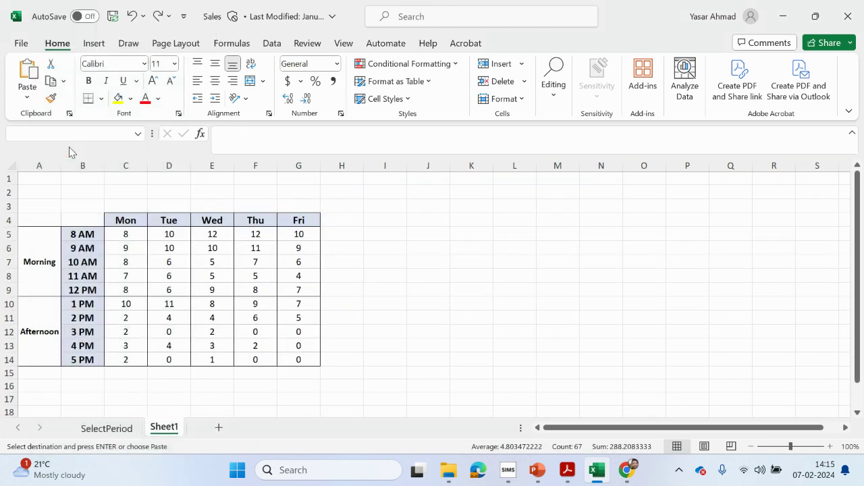
left_click(122, 246)
left_click_drag(82, 231, 82, 360)
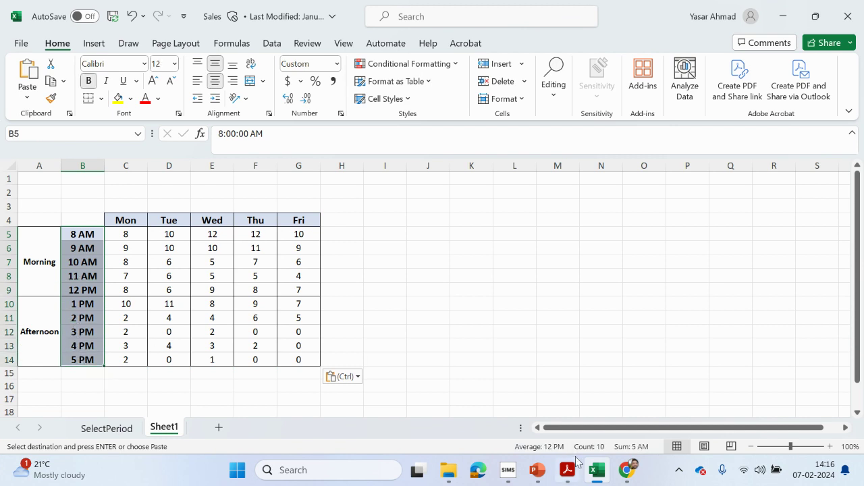
left_click(567, 470)
left_click(567, 470)
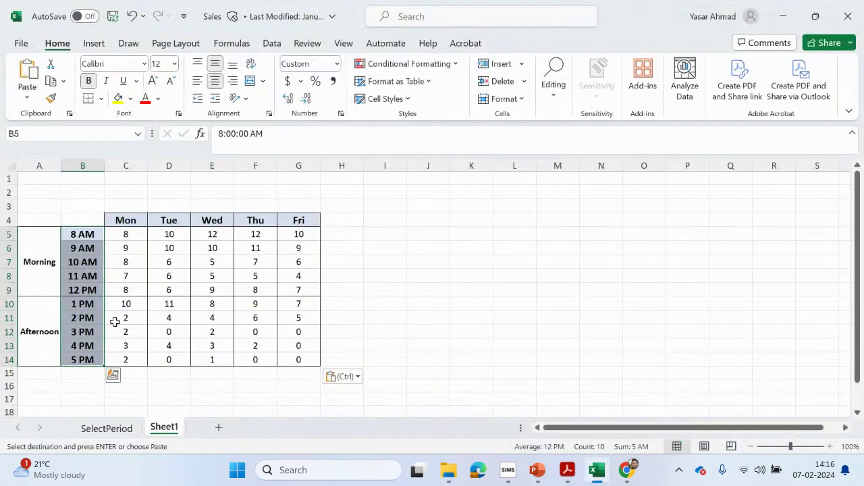
left_click(575, 476)
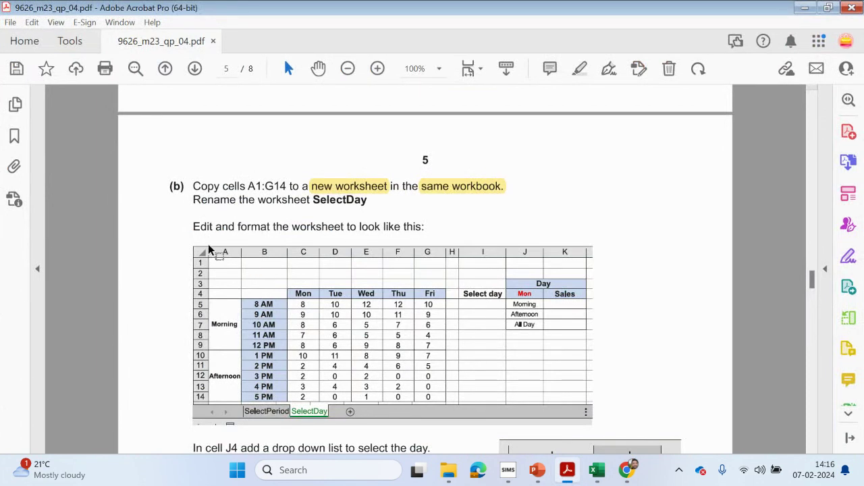
Copy 'SelectDay' from the task text and paste it as Sheet1's new tab name
scroll(211, 250, "down", 5)
scroll(208, 248, "down", 10)
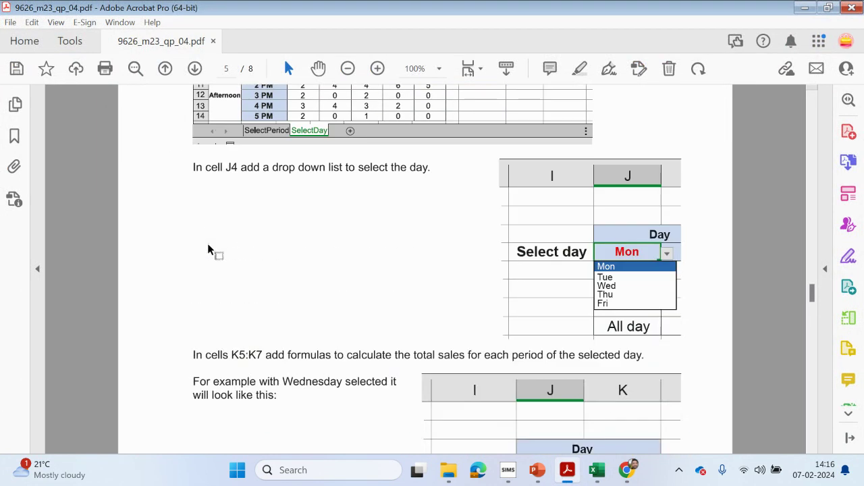
scroll(207, 247, "up", 17)
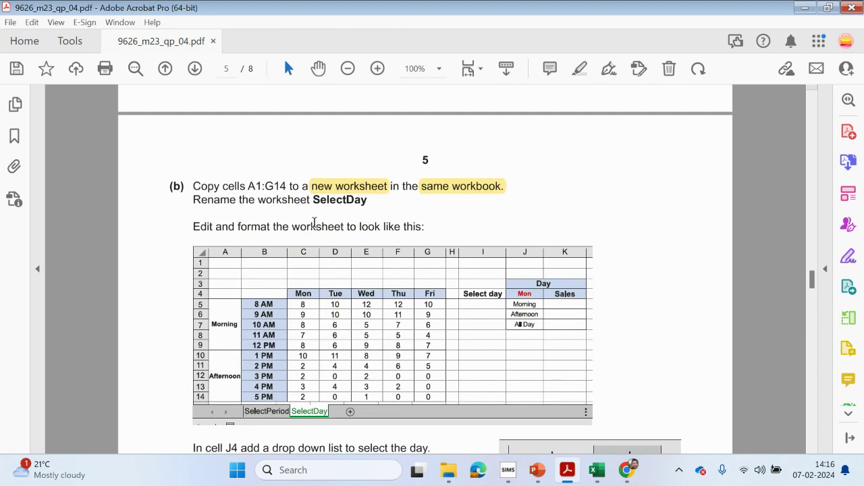
left_click_drag(314, 200, 367, 200)
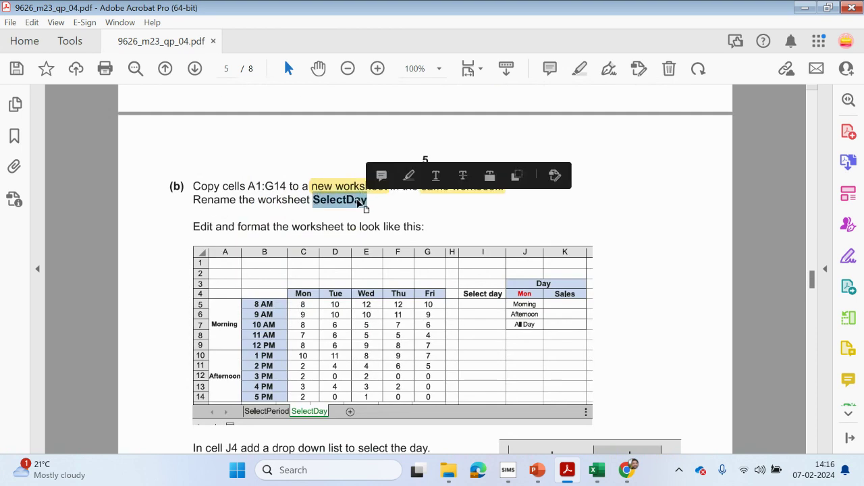
right_click(367, 196)
left_click(380, 195)
left_click(596, 470)
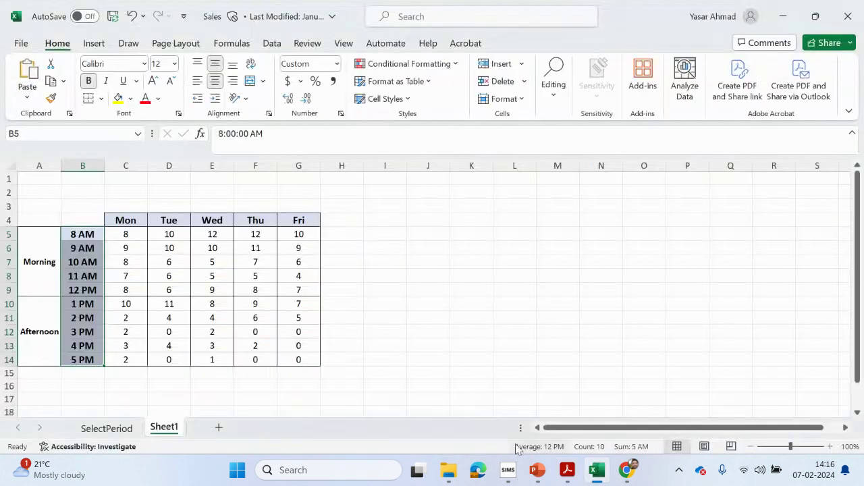
double_click(164, 426)
key("ctrl+v")
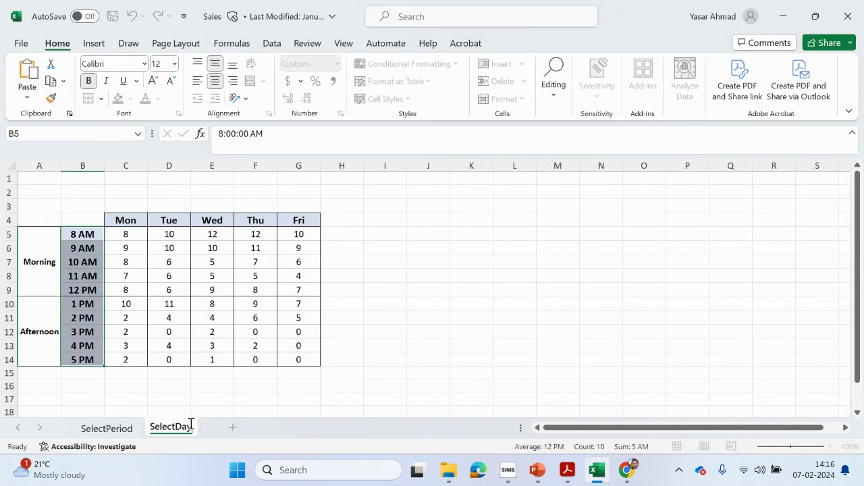
left_click(288, 398)
left_click(567, 470)
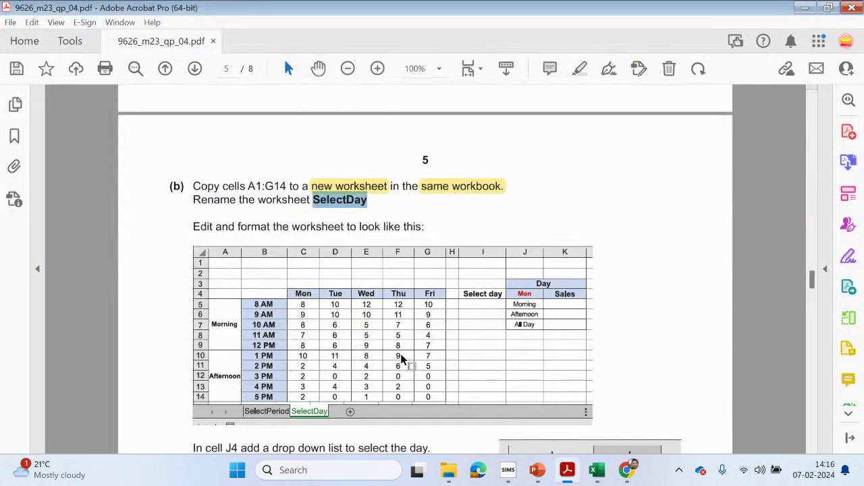
Highlight the 'Edit and format the worksheet to look like this:' line in yellow
left_click_drag(195, 227, 424, 228)
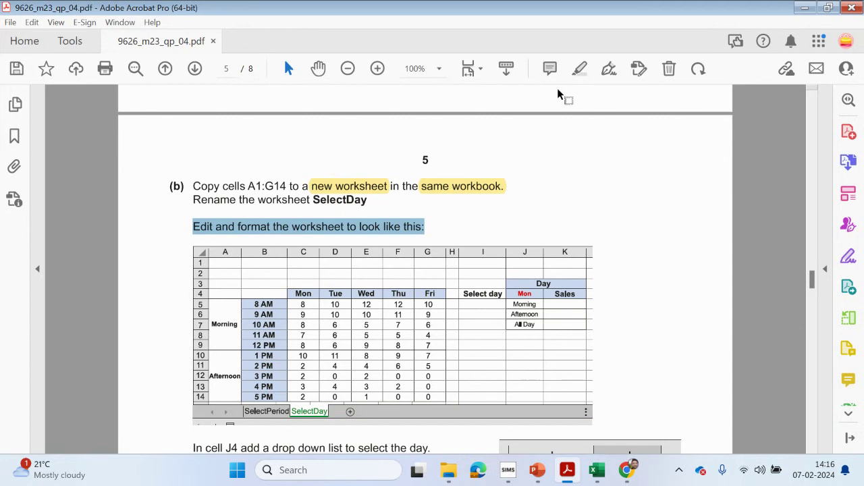
left_click(581, 69)
scroll(516, 295, "down", 1)
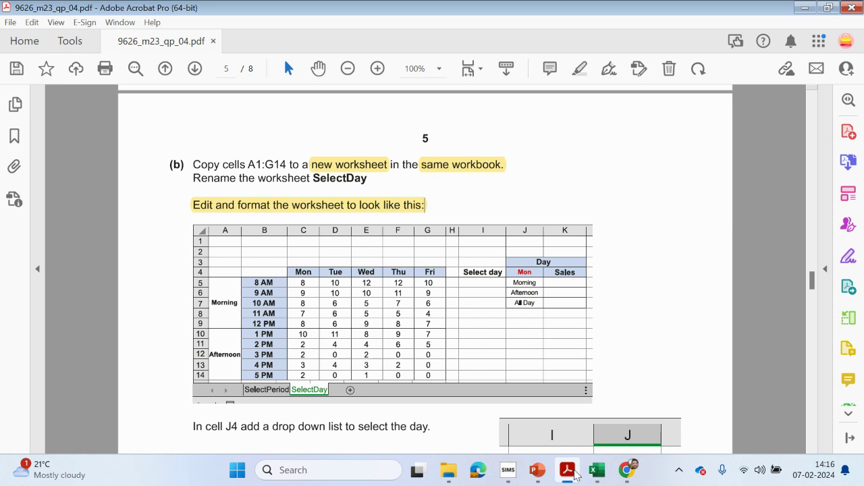
Narrow column H on the SelectDay sheet to width 3.00
left_click(569, 470)
left_click(569, 470)
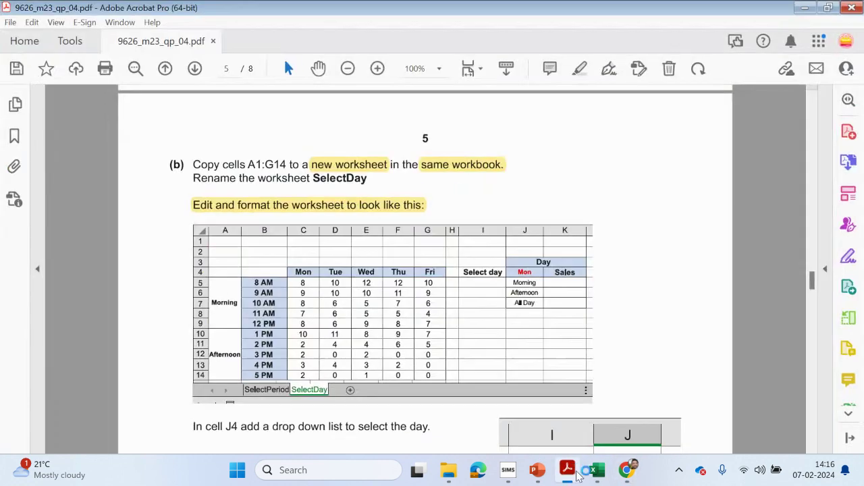
left_click(597, 470)
left_click_drag(364, 165, 340, 164)
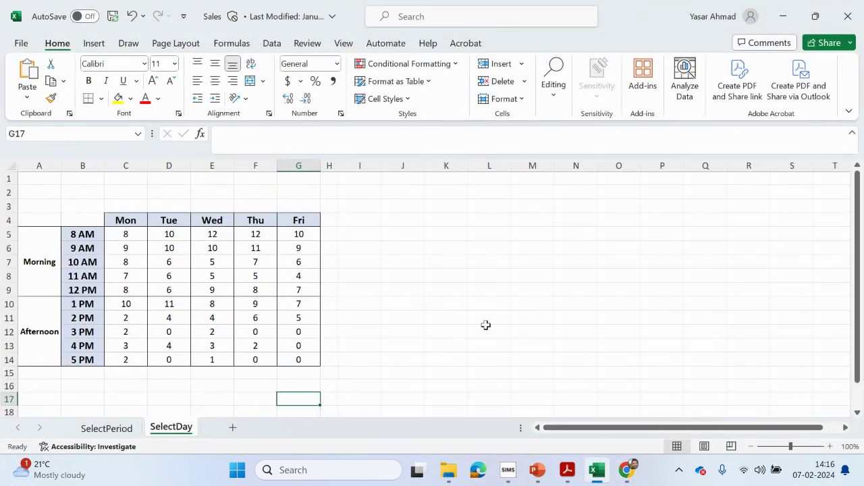
Widen column I and copy SelectPeriod's I4 label into SelectDay's I4
left_click(597, 469)
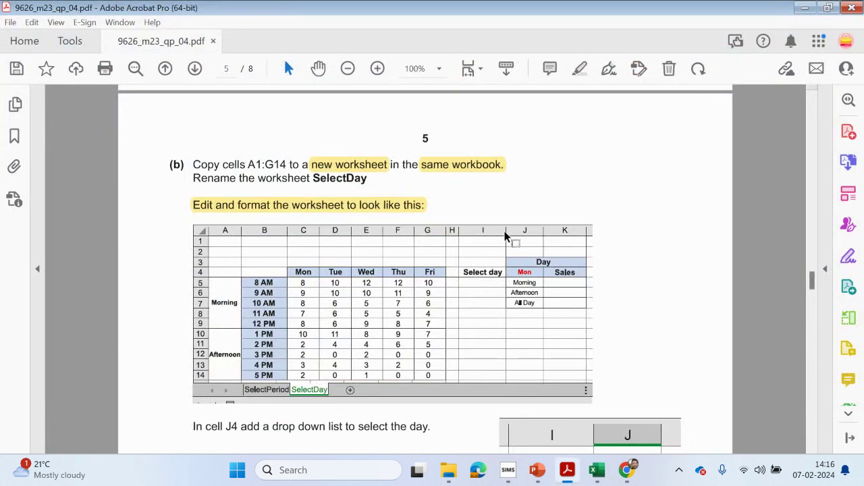
left_click(596, 470)
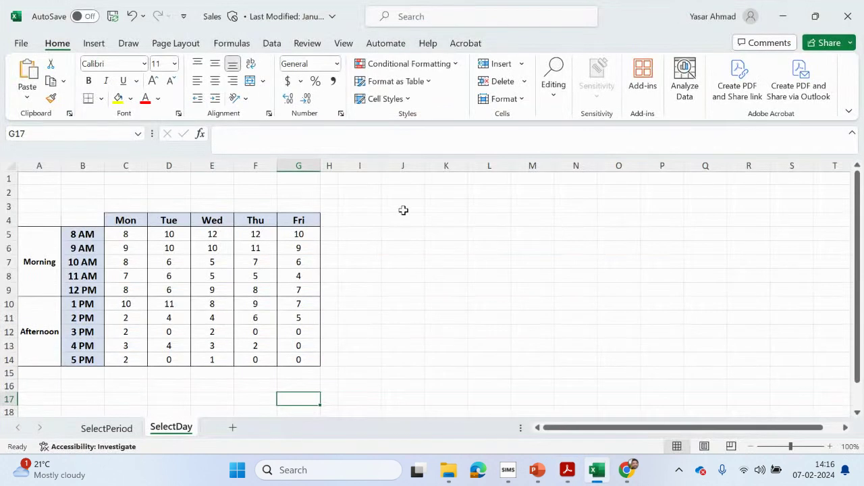
left_click_drag(380, 166, 412, 167)
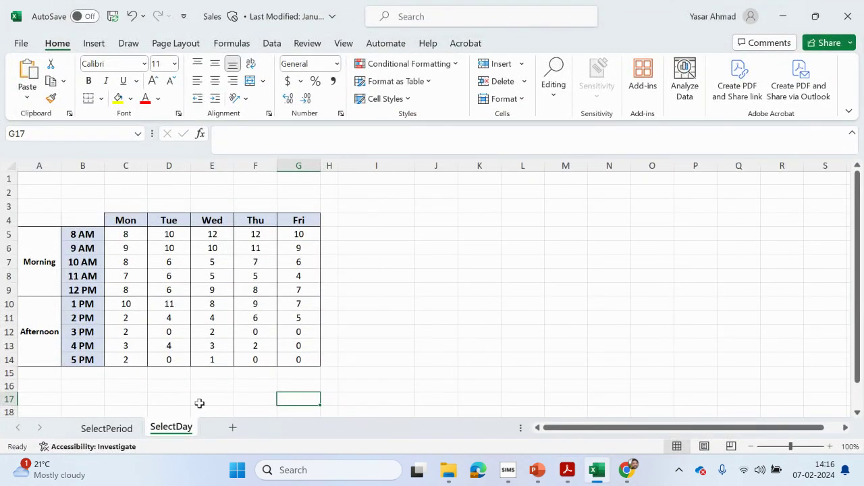
left_click(113, 429)
left_click(427, 226)
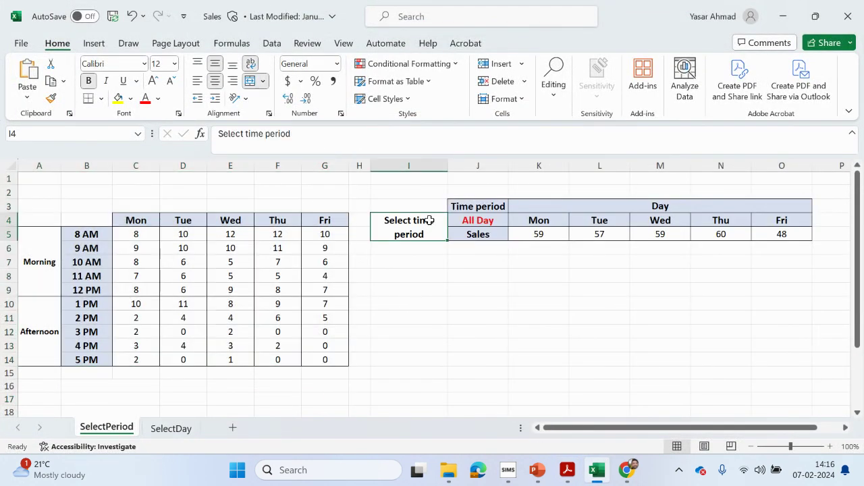
right_click(428, 226)
left_click(464, 106)
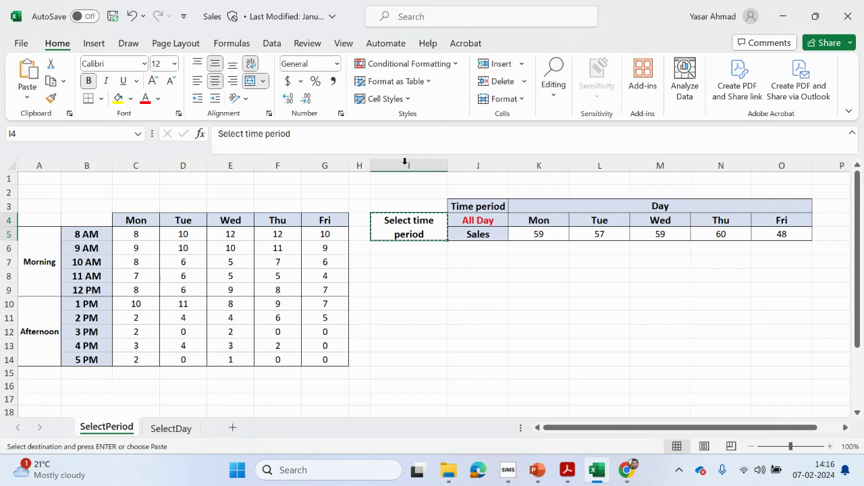
left_click(177, 428)
left_click(374, 219)
key("ctrl+v")
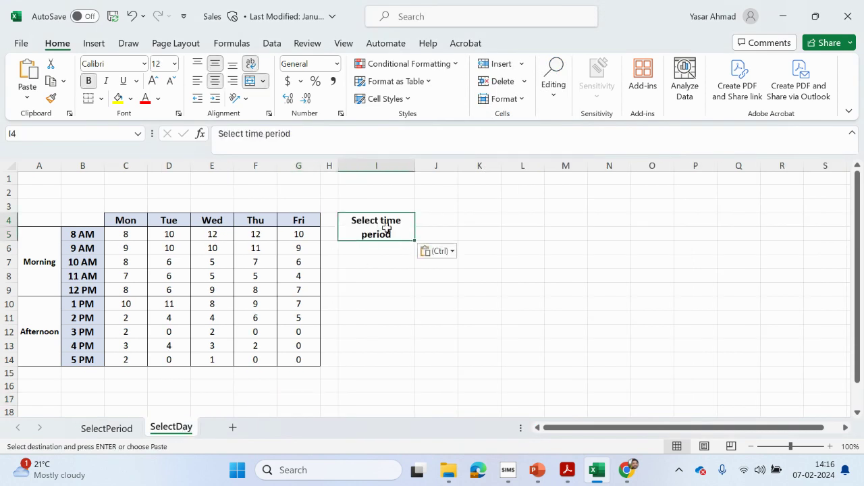
Change the I4 label to 'Select day', unmerge I4:I5 and centre the text
double_click(386, 226)
left_click_drag(385, 226, 448, 250)
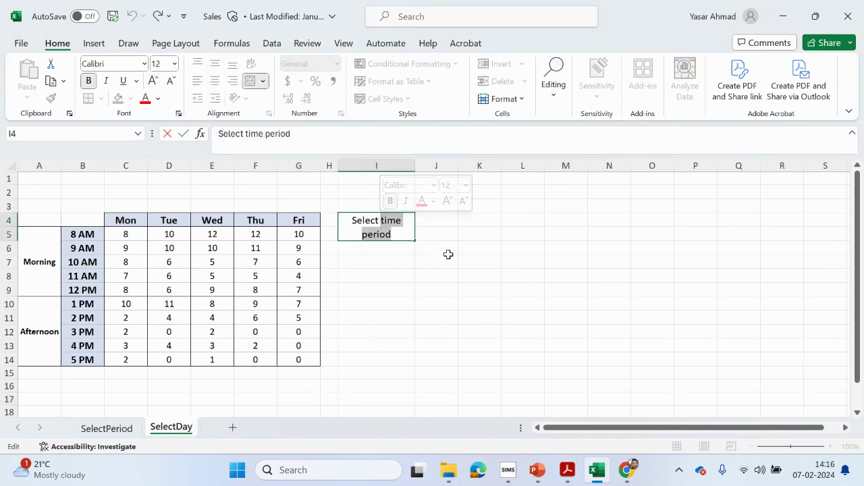
type("day")
left_click(459, 316)
left_click(382, 227)
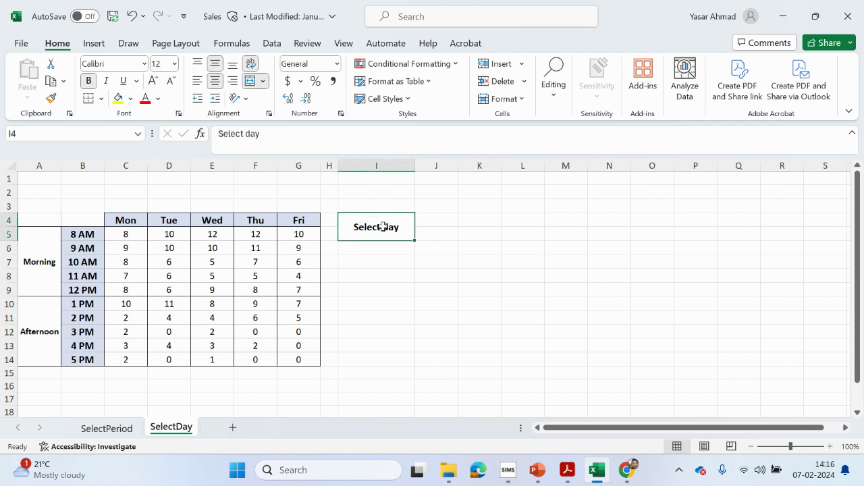
left_click(251, 84)
left_click(214, 80)
left_click(378, 261)
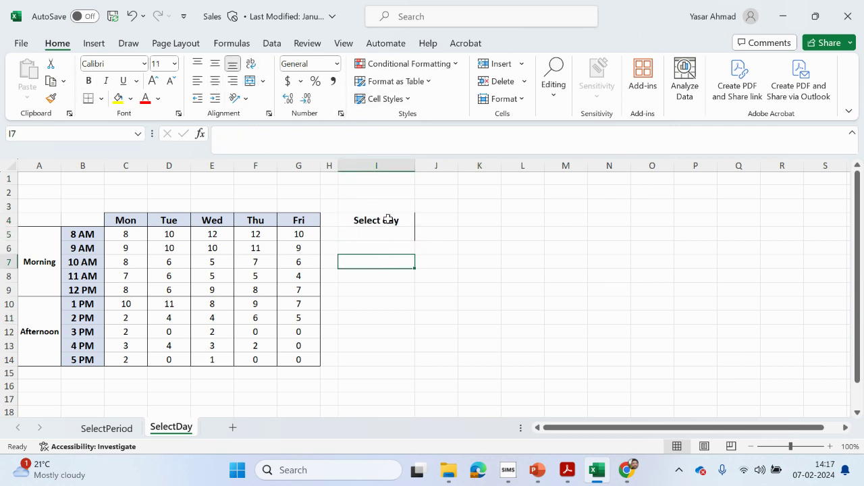
left_click_drag(386, 223, 387, 231)
left_click(101, 98)
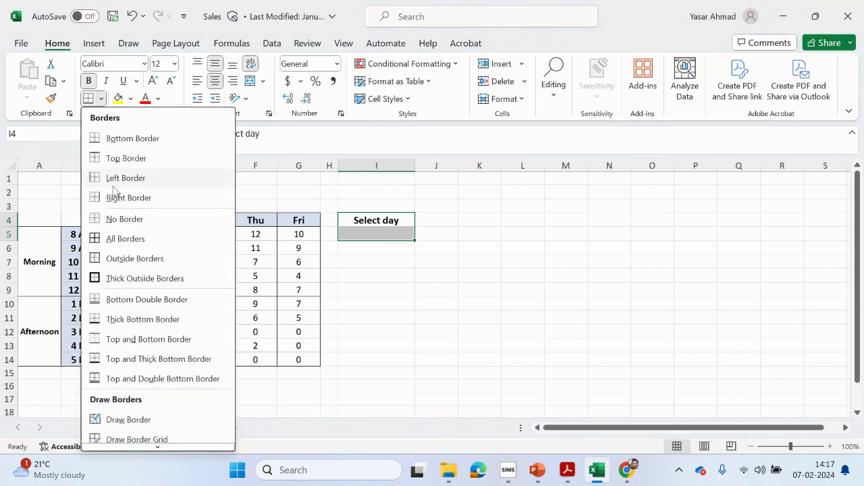
Remove the borders from I4:I5
left_click(125, 218)
left_click(465, 315)
left_click(566, 471)
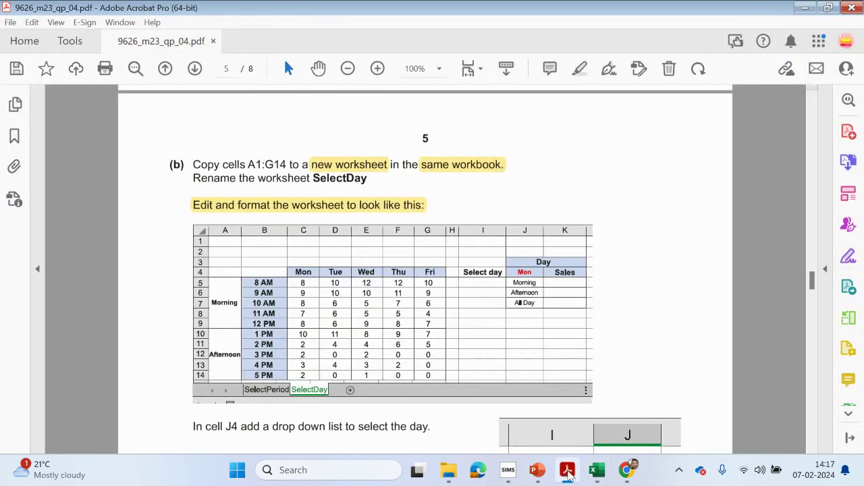
left_click(569, 475)
Merge and centre cells J3:K3
left_click_drag(430, 208, 470, 209)
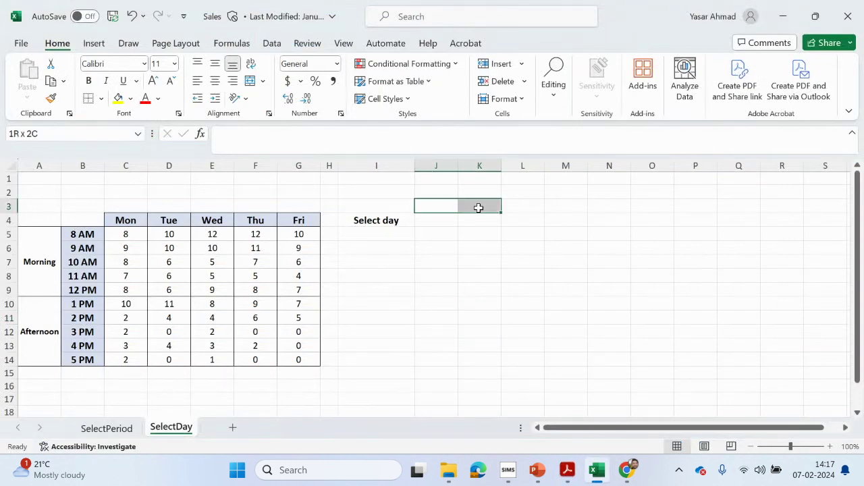
left_click(567, 470)
left_click(567, 470)
left_click(251, 81)
left_click(569, 471)
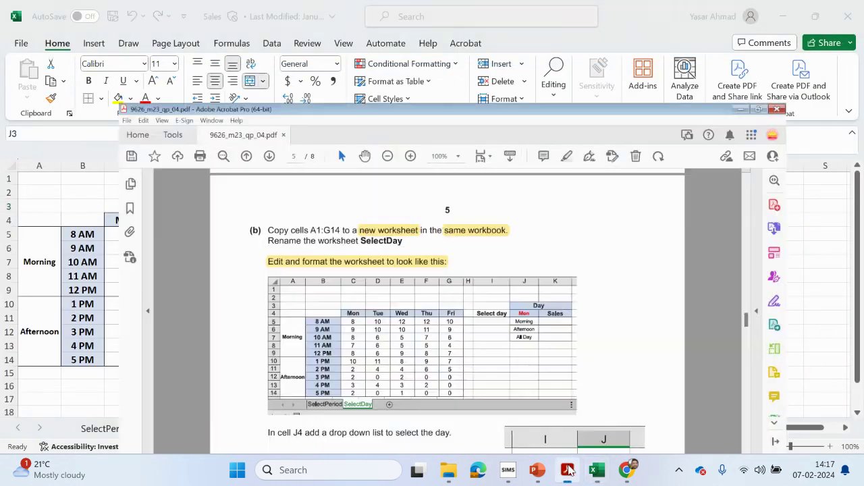
left_click(569, 471)
Apply All Borders to J4:K4
left_click_drag(436, 222, 484, 220)
left_click(101, 98)
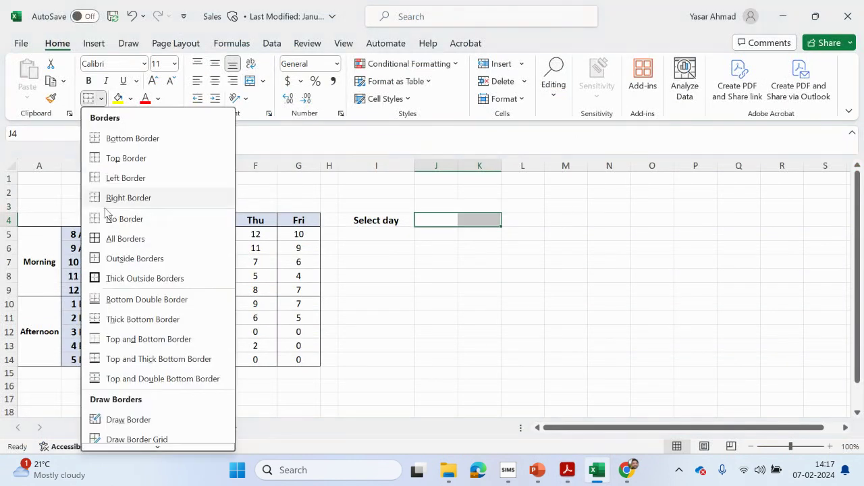
left_click(115, 240)
left_click(455, 204)
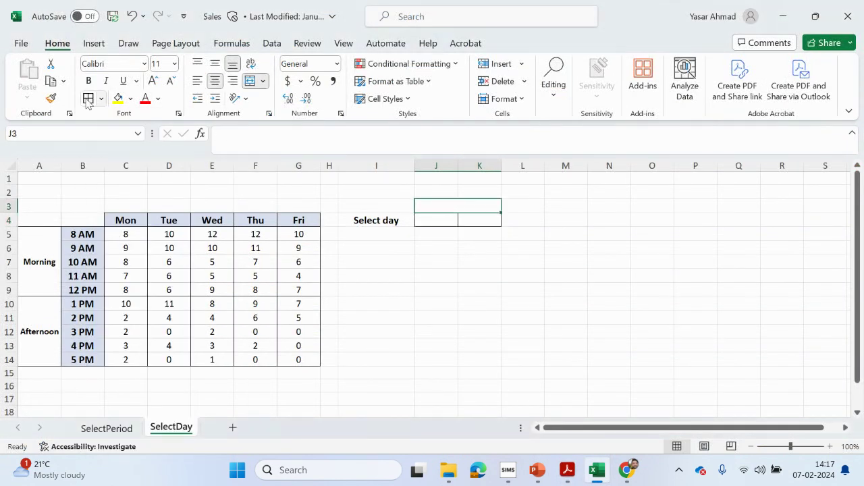
left_click(567, 472)
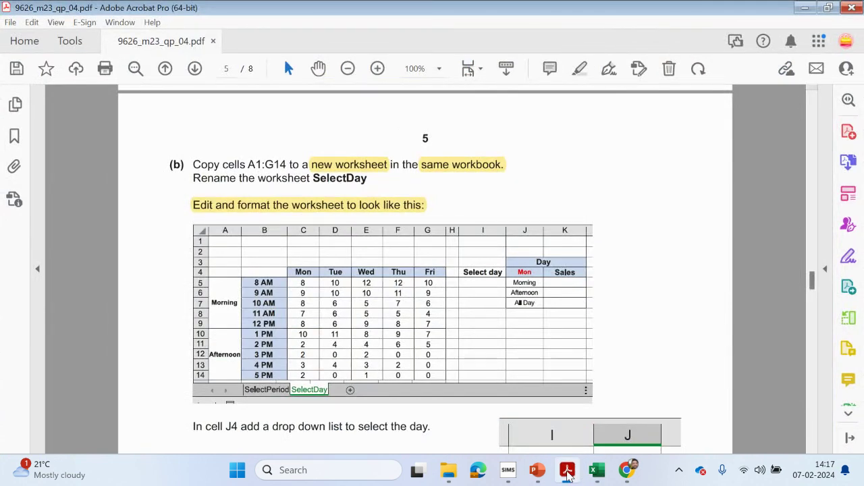
left_click(567, 473)
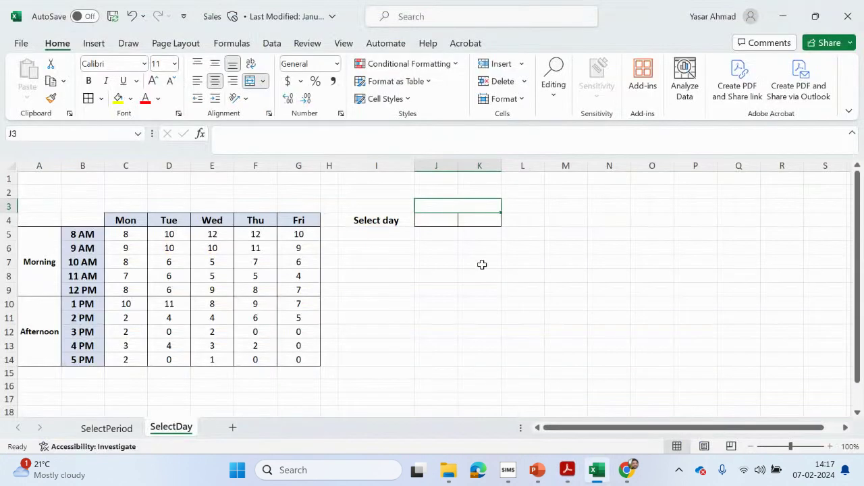
Apply All Borders to the empty cells J5:J7
left_click_drag(440, 233, 436, 263)
left_click(88, 98)
left_click(472, 235)
left_click_drag(472, 235, 474, 249)
Scroll the exam paper down to the J4 drop-down and K5:K7 period-totals instructions
left_click(567, 473)
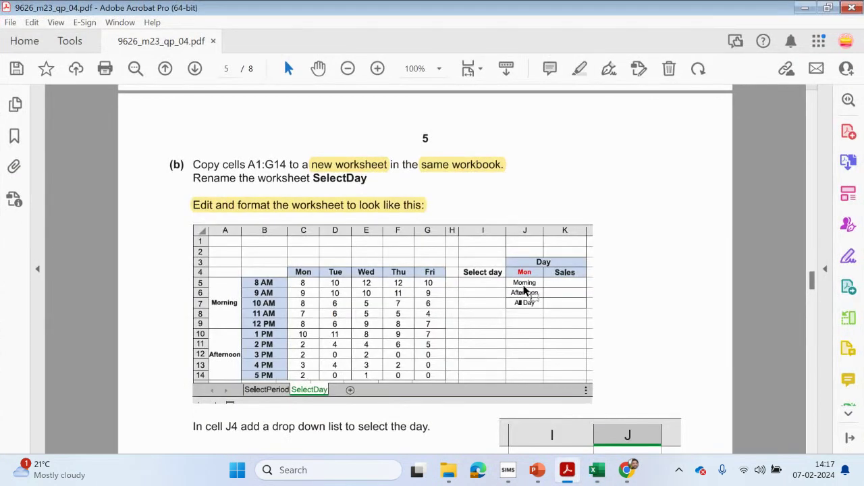
scroll(567, 312, "down", 3)
scroll(567, 312, "down", 3)
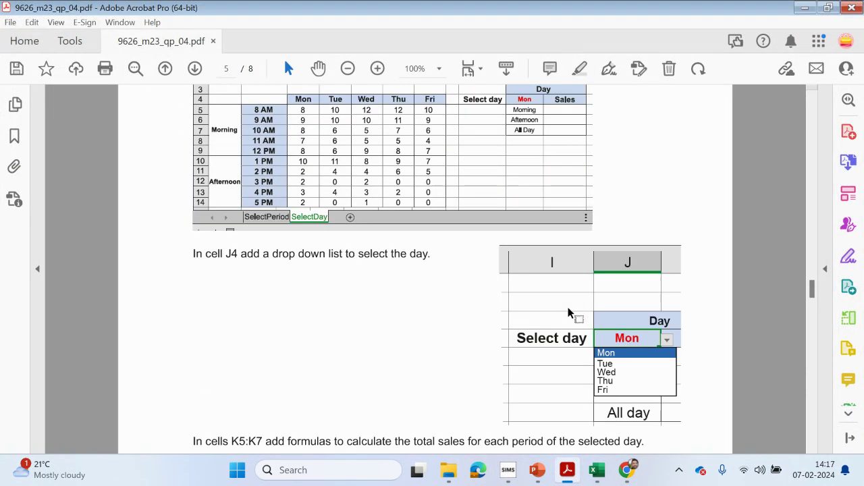
scroll(568, 313, "down", 6)
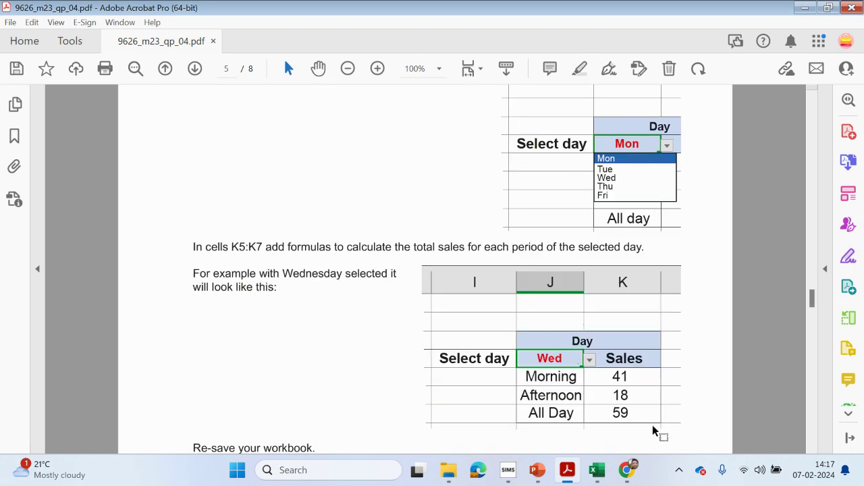
scroll(567, 422, "down", 1)
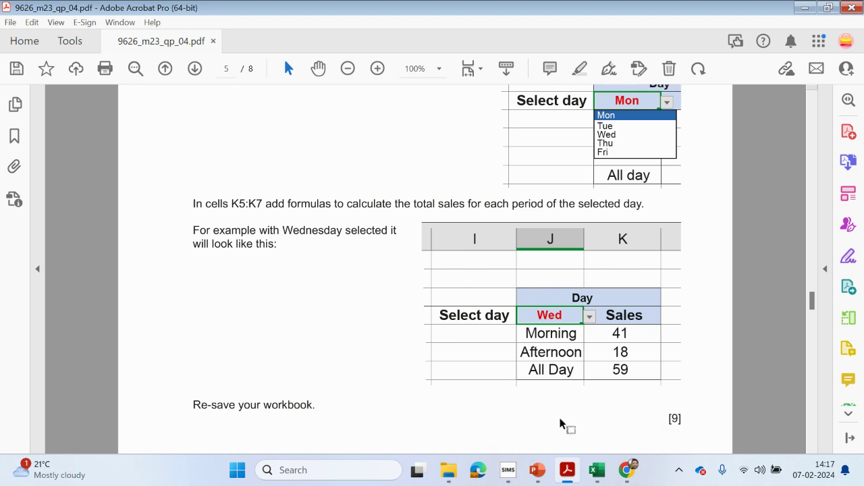
Give every cell in J5:K7 a border with All Borders
left_click(803, 8)
left_click(455, 237)
left_click_drag(455, 237, 482, 261)
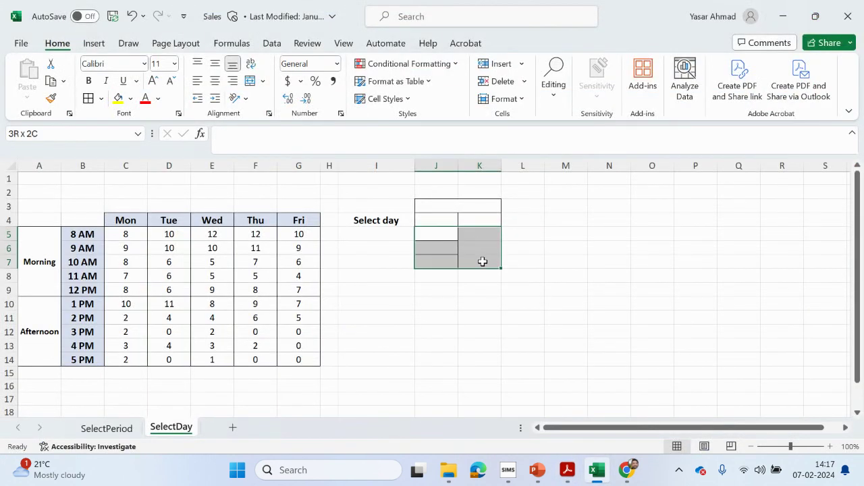
left_click(88, 98)
Select the J3:K4 header block and apply Merge & Center with Alt+H, M, C
left_click_drag(452, 210, 472, 219)
key("alt+h")
key("m")
key("c")
left_click(567, 470)
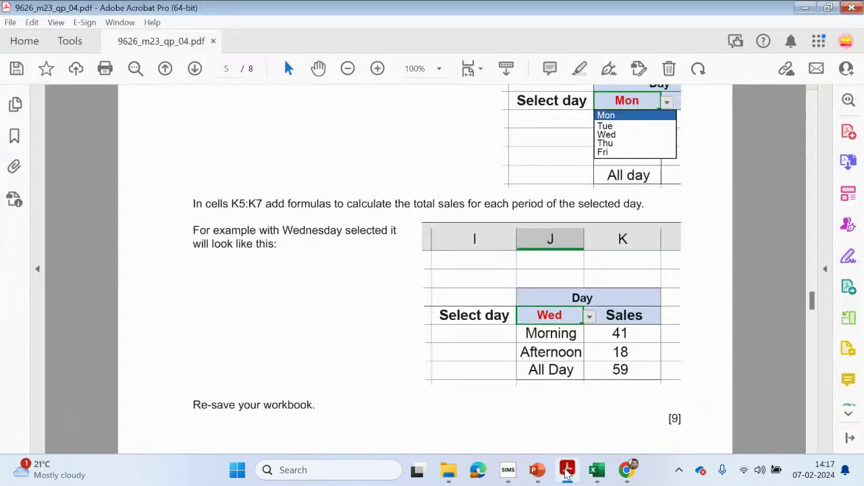
left_click(567, 470)
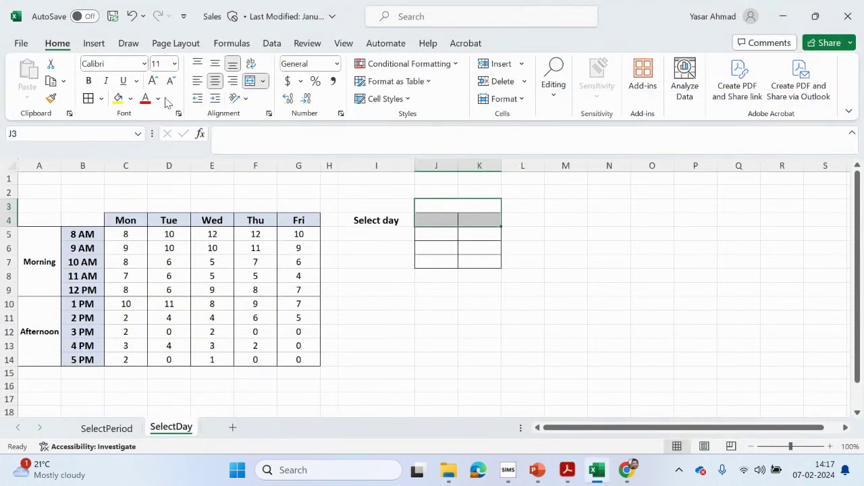
Browse Fill Color's More Colors picker for J3:K4, then cancel without changes
left_click(130, 98)
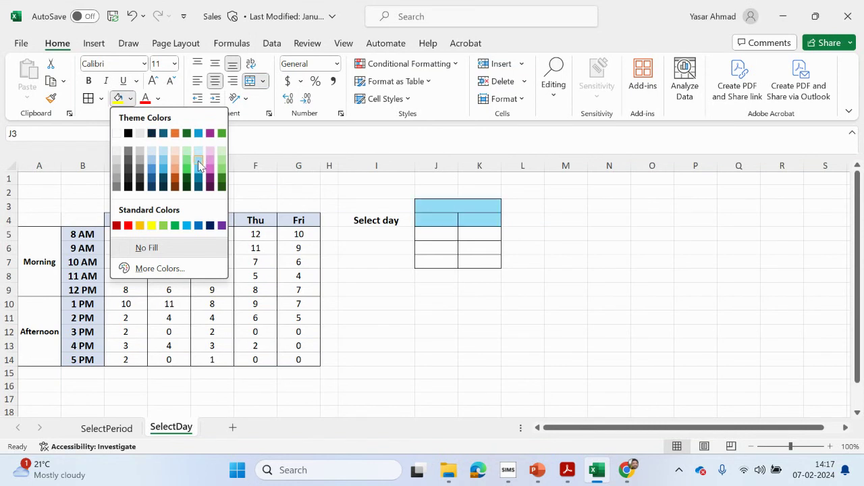
left_click(165, 273)
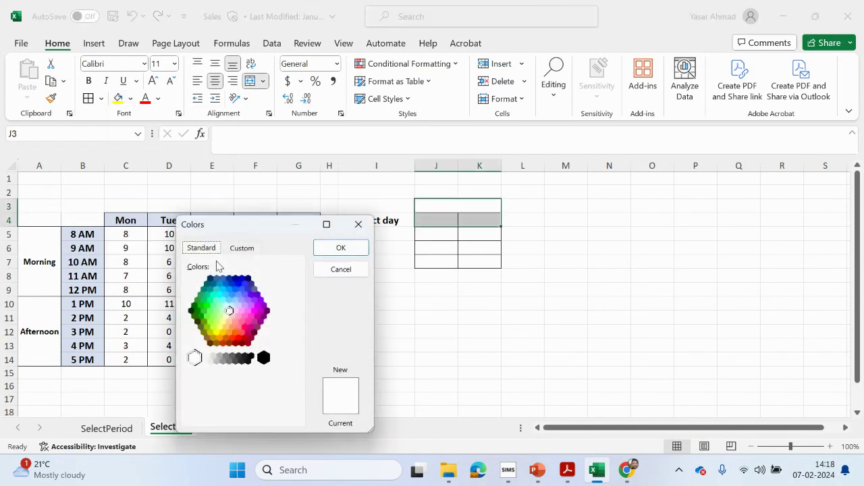
left_click(320, 271)
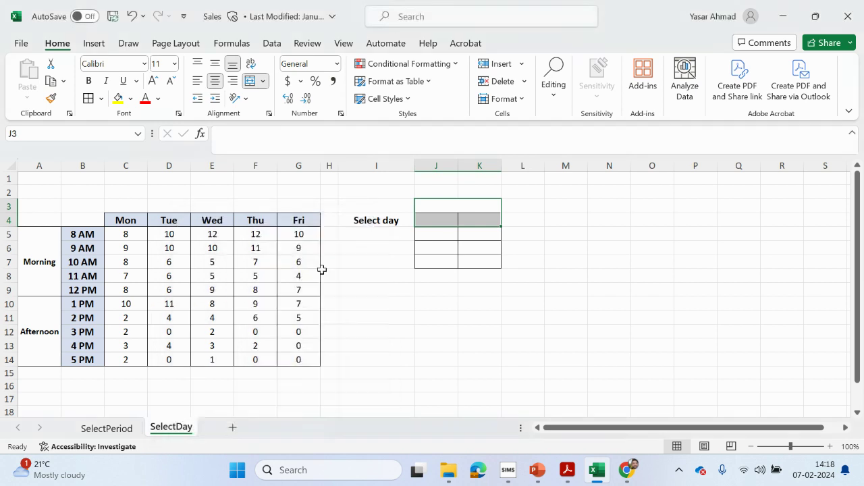
left_click(132, 99)
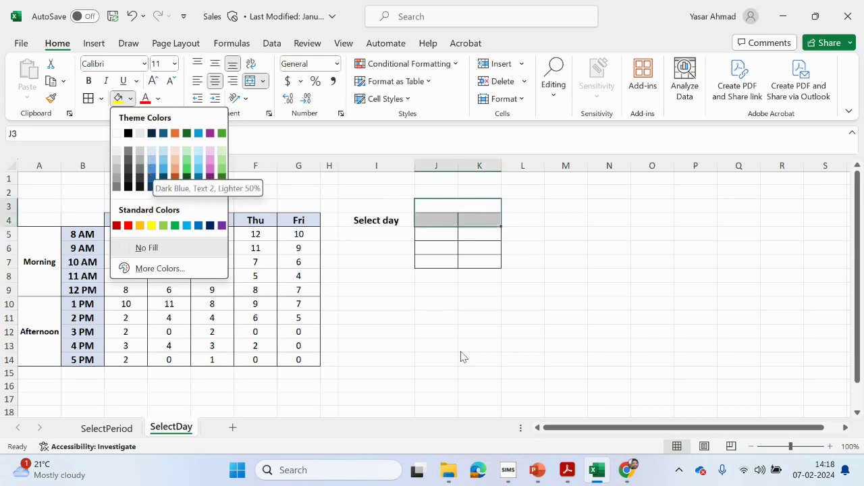
left_click(178, 273)
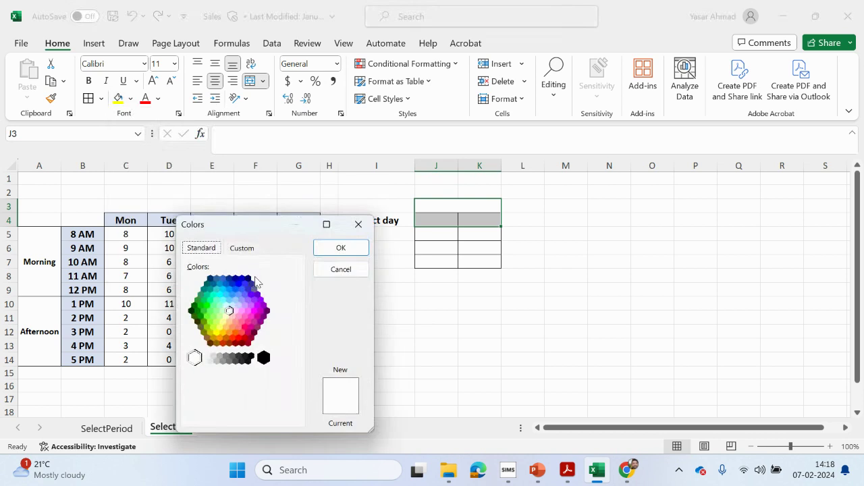
left_click(250, 250)
left_click(204, 249)
left_click(330, 267)
left_click(183, 241)
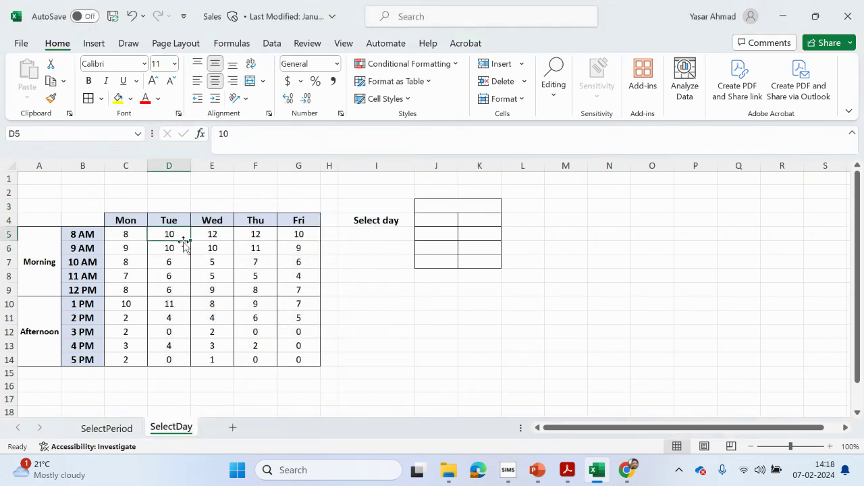
Paste the Mon/Tue headings' formatting into J4:K4 and delete the text, keeping the light-blue fill
left_click_drag(116, 224, 155, 222)
right_click(155, 222)
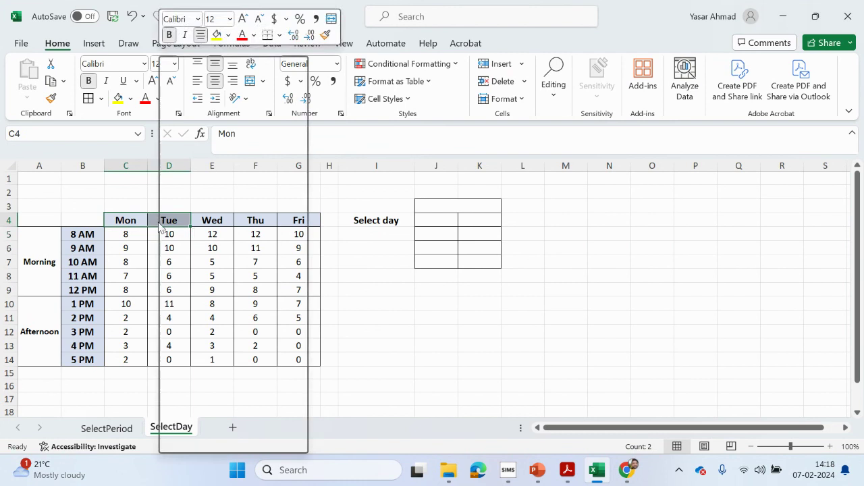
left_click(197, 107)
left_click(434, 222)
right_click(434, 222)
left_click(465, 146)
left_click(521, 303)
left_click_drag(440, 224, 484, 221)
key("Delete")
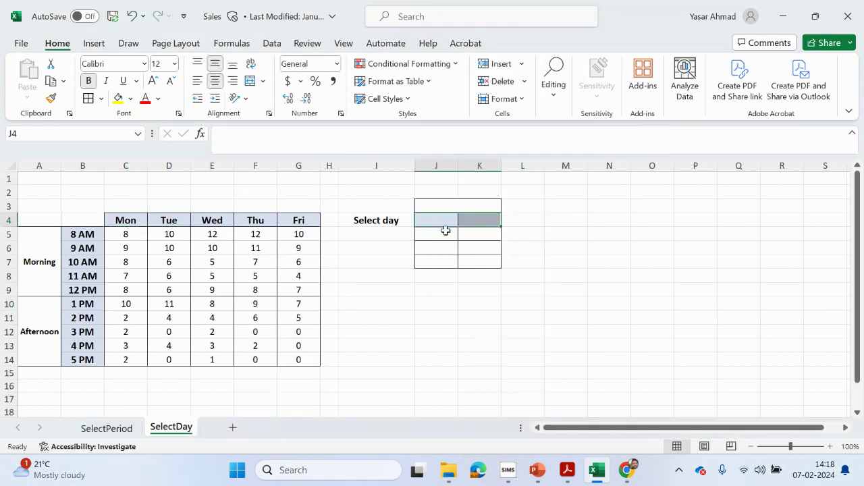
left_click(306, 220)
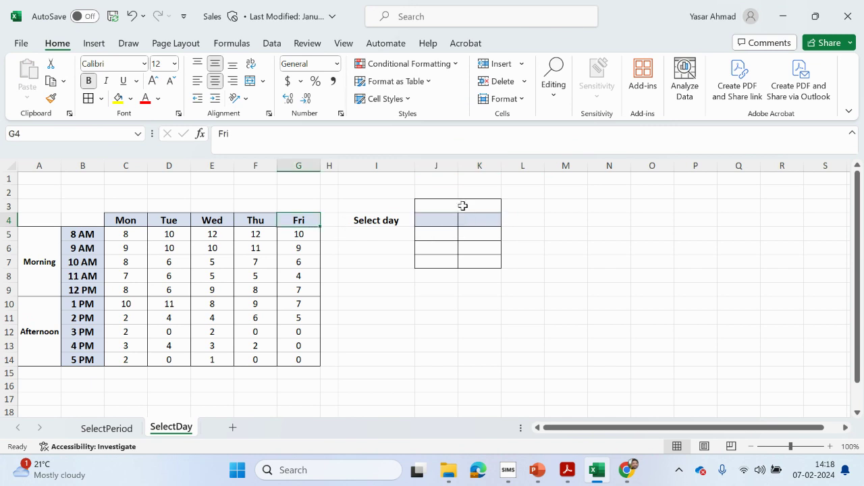
Extend J4's light-blue fill up into J3:K3 and re-merge J3:K3
left_click_drag(435, 206, 476, 206)
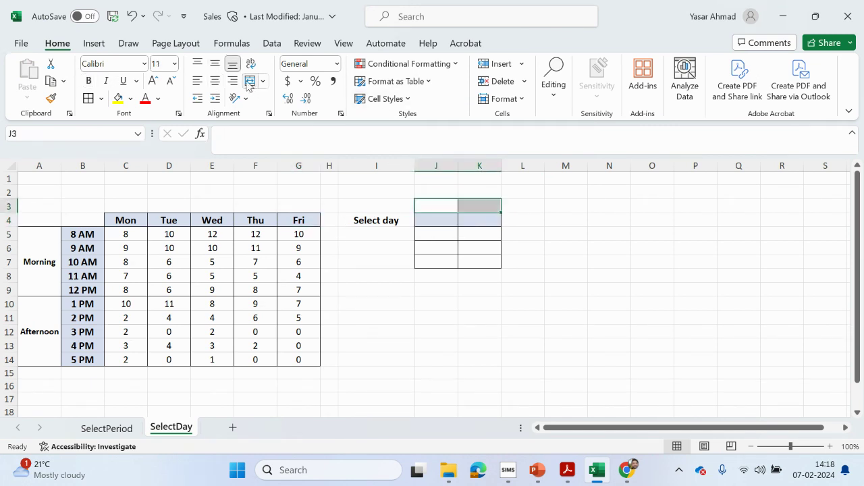
left_click(448, 218)
mouse_move(458, 226)
left_mouse_down()
mouse_move(460, 205)
mouse_move(490, 212)
mouse_move(447, 207)
left_mouse_up()
left_click(444, 203)
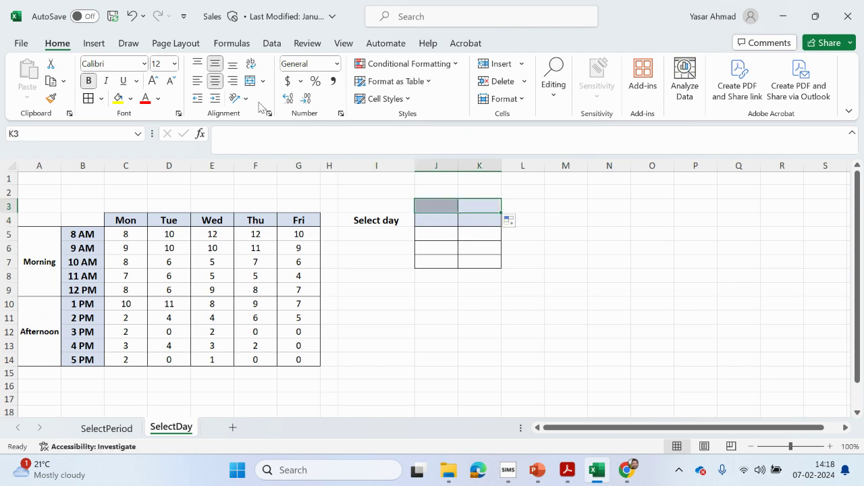
left_click(250, 80)
left_click(540, 263)
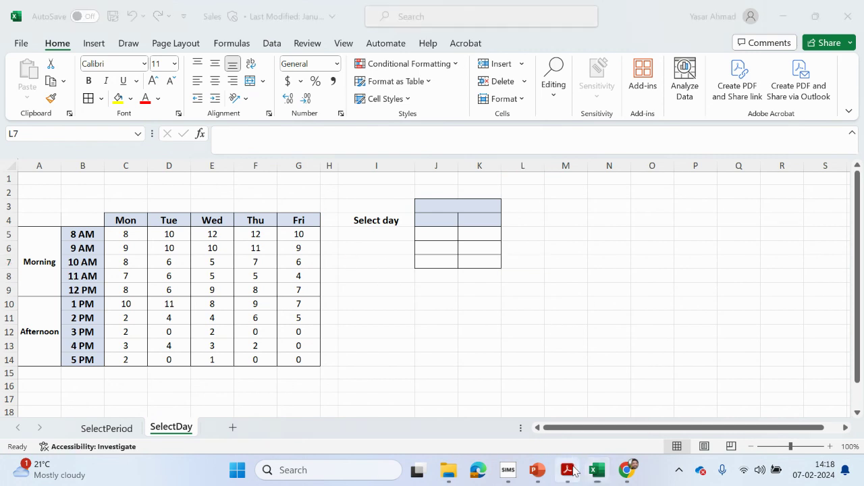
left_click(569, 467)
scroll(500, 376, "up", 10)
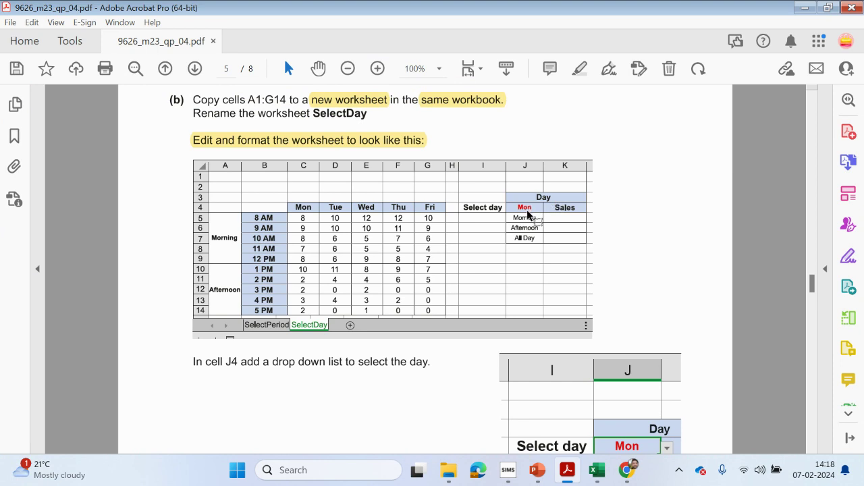
Copy the Select day label from I4 into J3
scroll(527, 214, "down", 2)
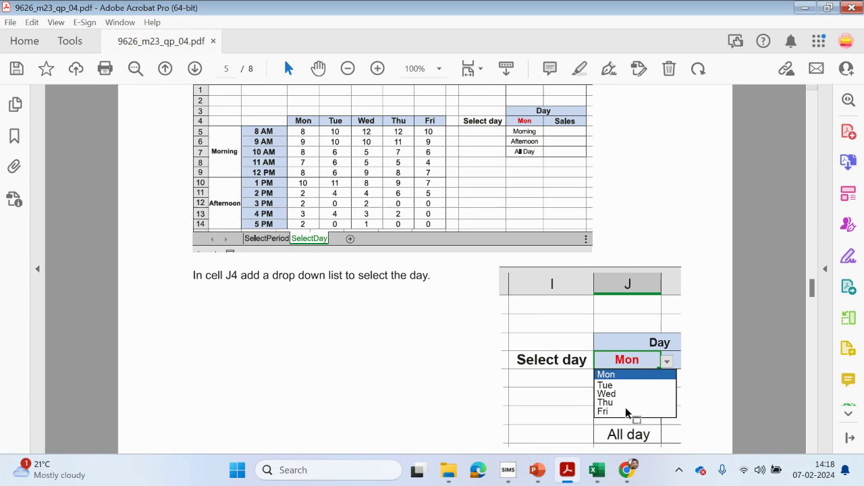
scroll(626, 407, "up", 1)
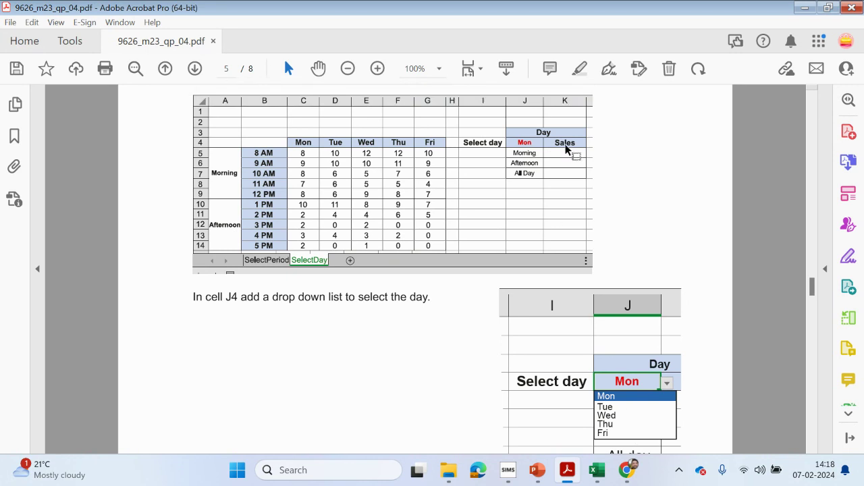
left_click(804, 8)
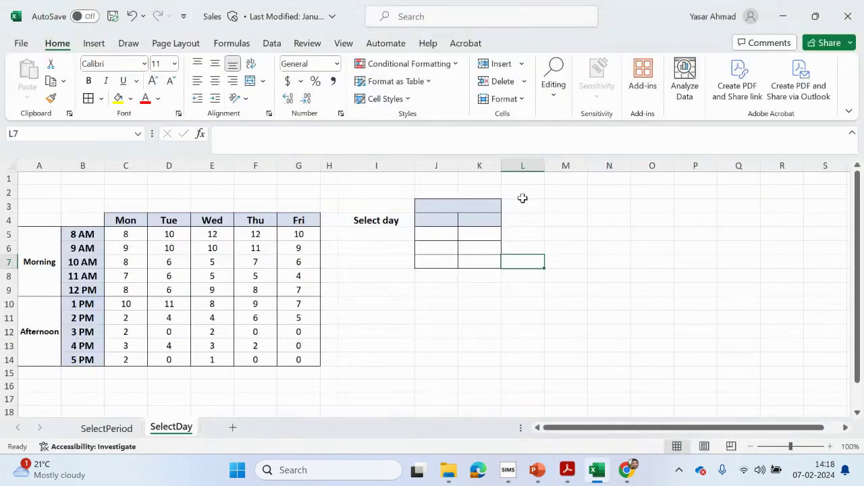
left_click(383, 222)
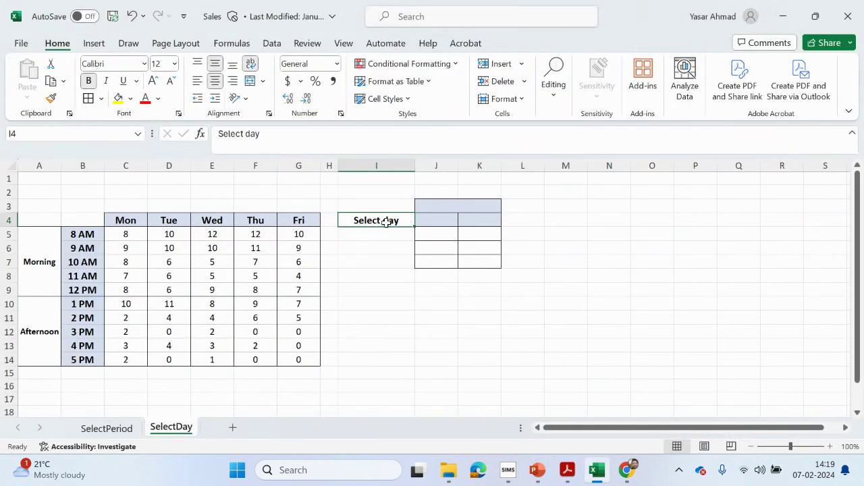
right_click(387, 224)
left_click(418, 106)
right_click(456, 201)
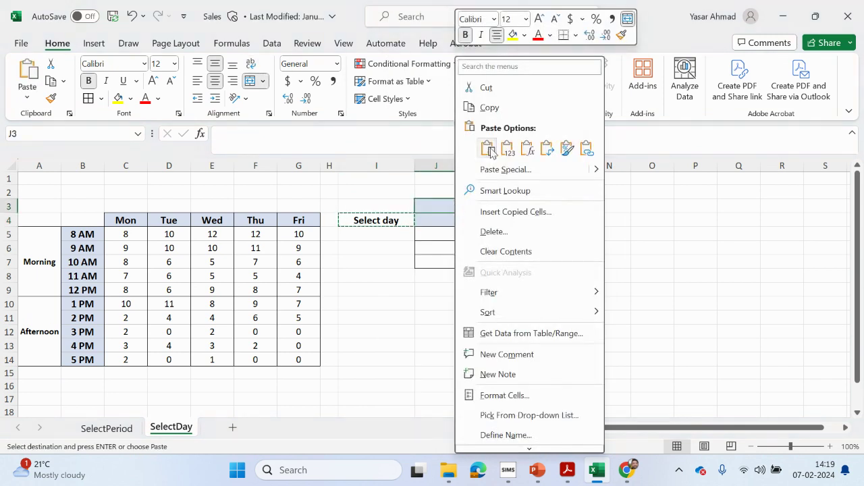
left_click(486, 149)
Replace J3's copied text with the heading 'Day'
double_click(469, 211)
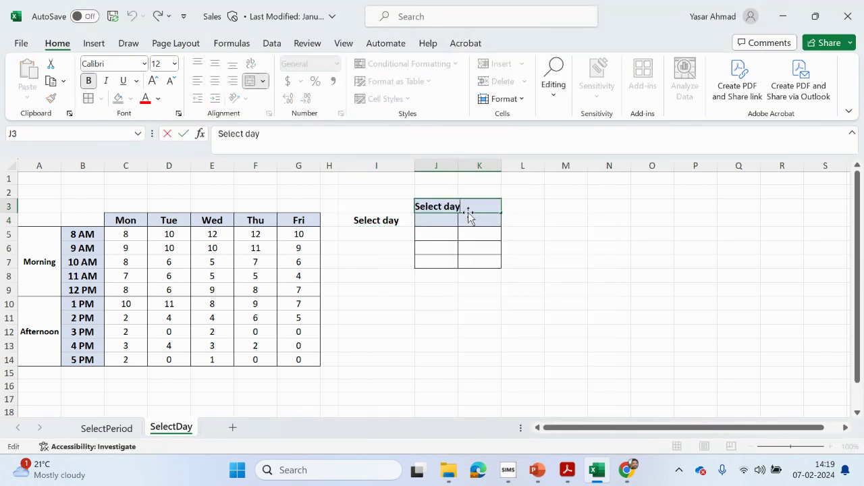
left_click(567, 473)
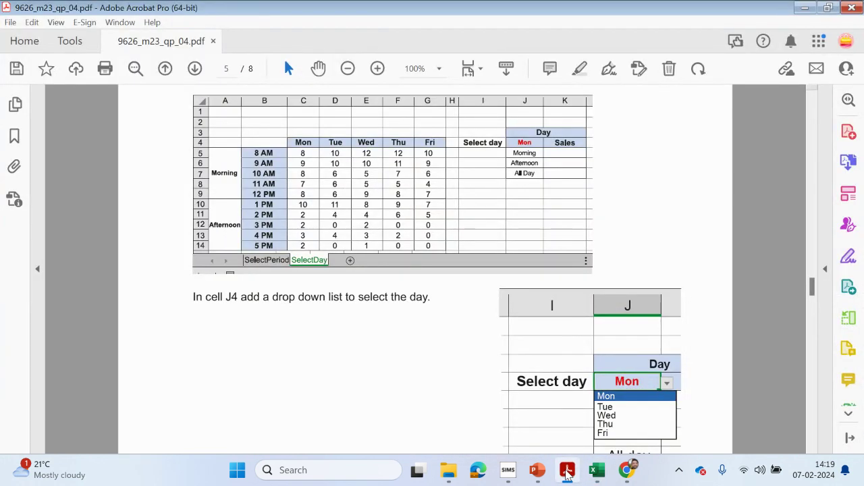
left_click(567, 473)
left_click_drag(473, 208, 340, 218)
type("Da")
left_click(455, 301)
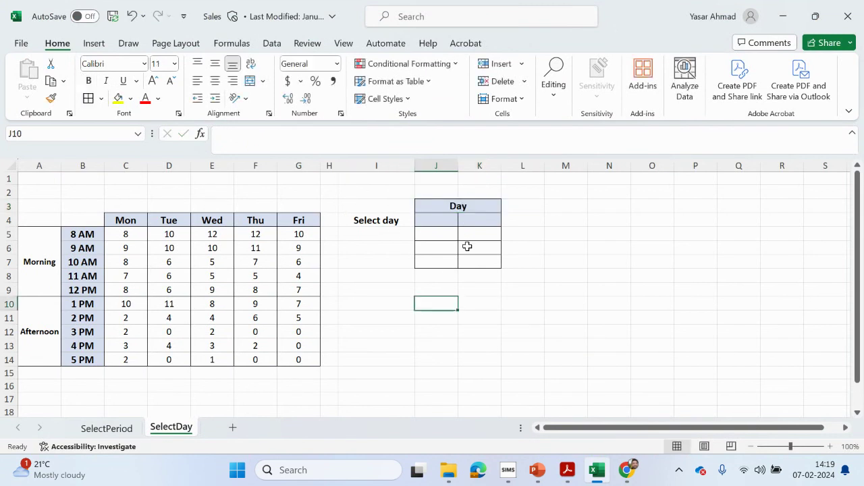
Enter the heading 'Sales' in K4
left_click(476, 221)
type("Sal")
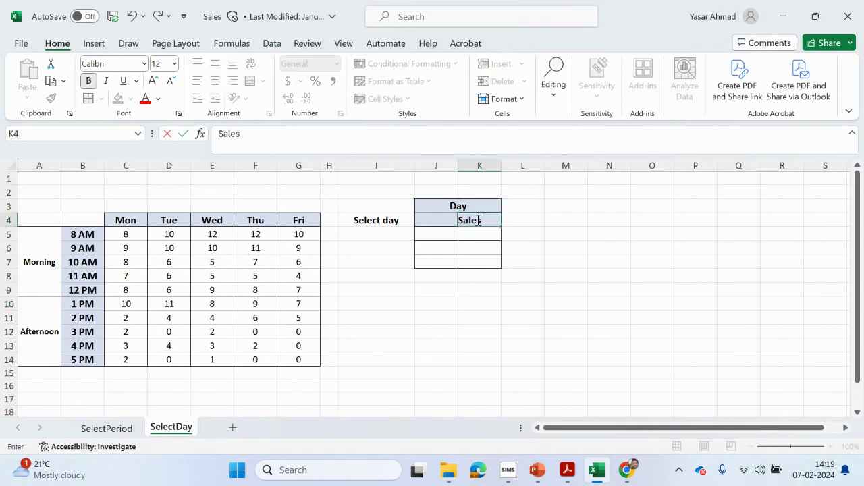
type("es")
left_click(486, 302)
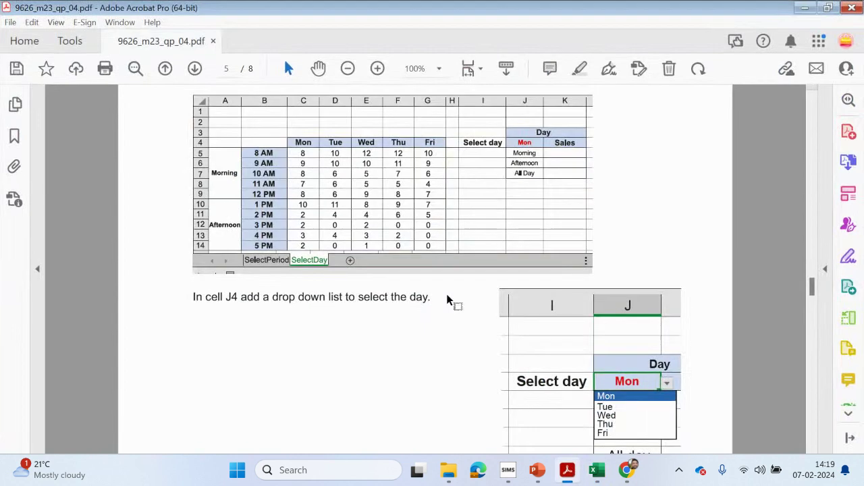
left_click(567, 469)
scroll(448, 282, "up", 3)
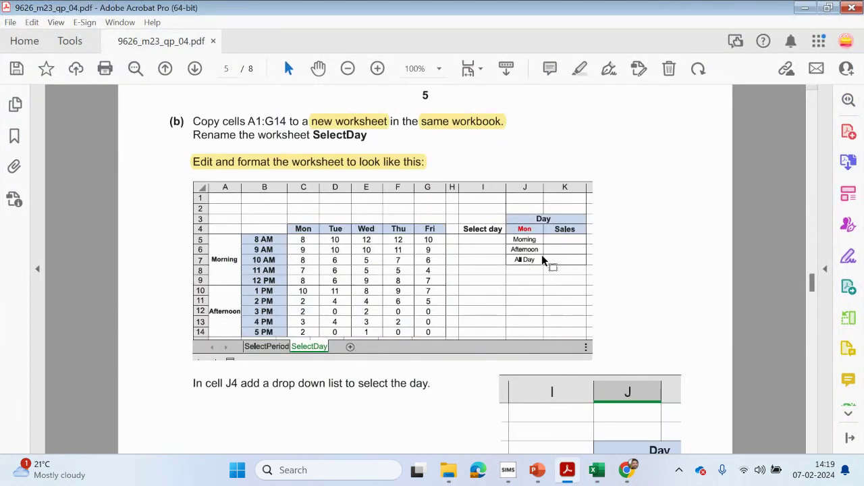
left_click(804, 7)
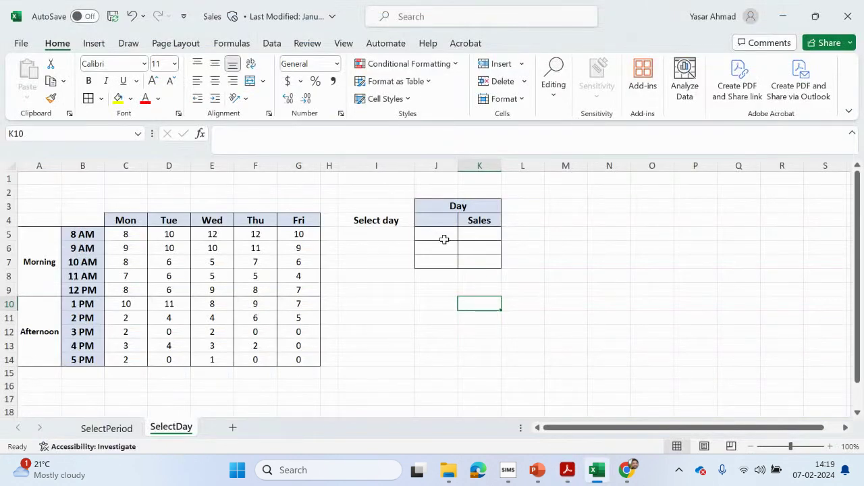
Enter Morning, Afternoon and All day in J5:J7
left_click(450, 235)
type("Morning")
key("Return")
type("Aftern")
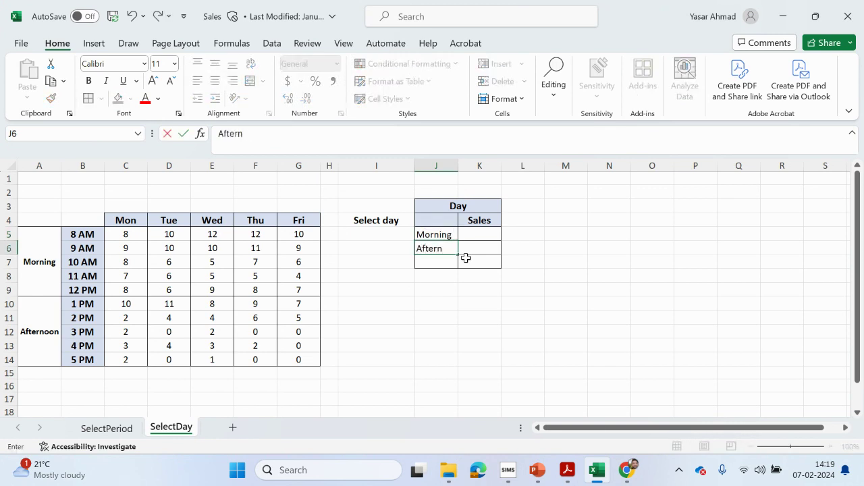
type("oomn")
key("BackSpace")
key("BackSpace")
type("n")
key("Return")
type("All da")
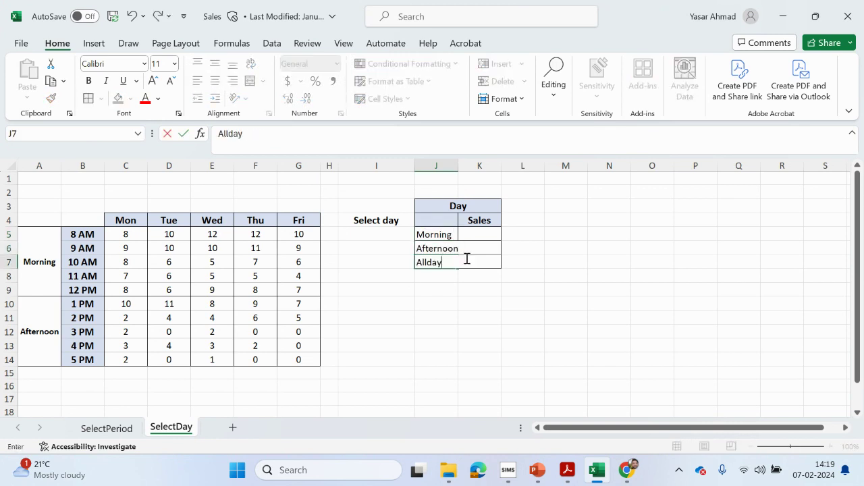
type("y")
left_click(428, 263)
Widen column J to fit the period labels
left_click(454, 166)
double_click(457, 166)
left_click_drag(457, 165, 469, 166)
left_click(567, 471)
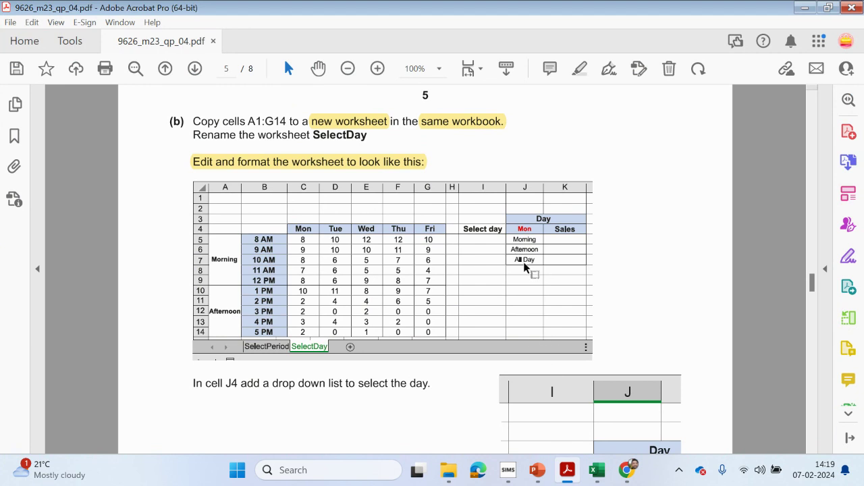
left_click(597, 470)
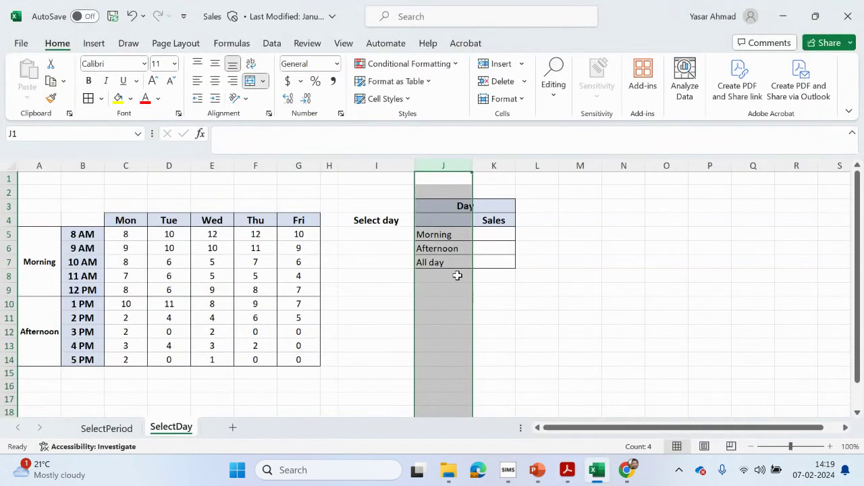
Correct J7 to 'All Day' and narrow column I
double_click(432, 262)
key("BackSpace")
type("D")
left_click(450, 321)
left_click_drag(415, 167, 401, 171)
left_click(567, 469)
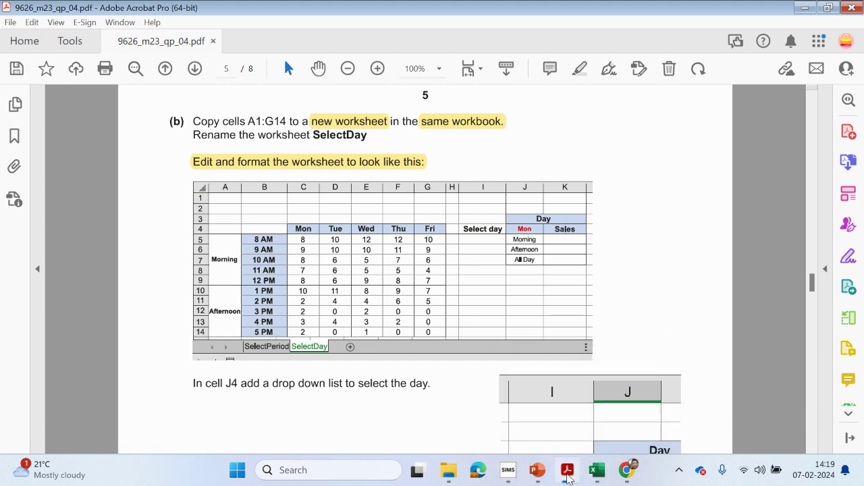
Read the PDF's J4 drop-down example, then select J4 in the workbook
left_click(593, 469)
left_click(567, 471)
left_click(567, 476)
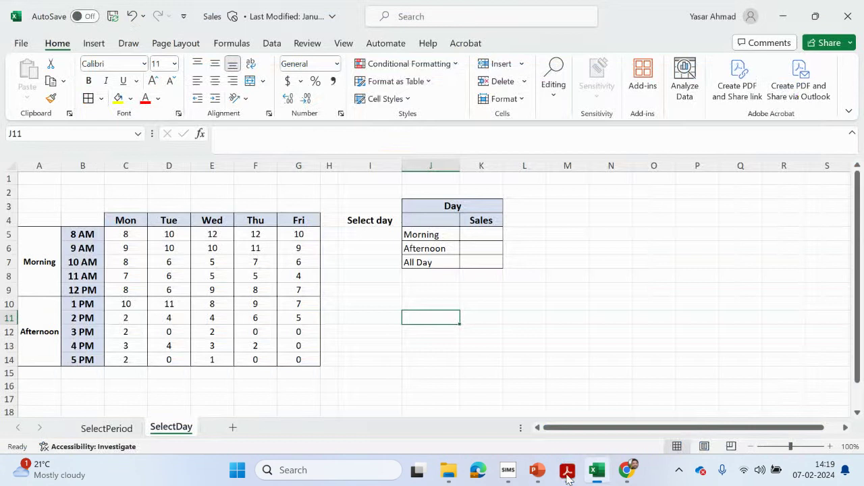
left_click(567, 476)
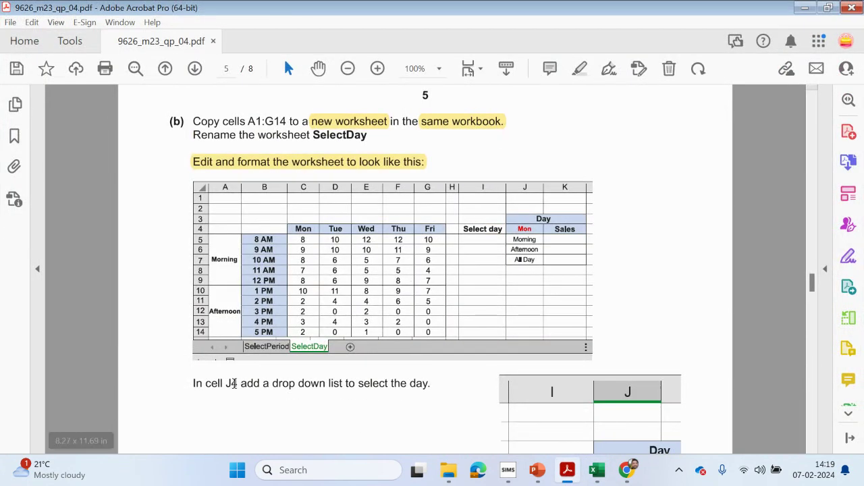
scroll(290, 389, "down", 1)
scroll(347, 353, "down", 3)
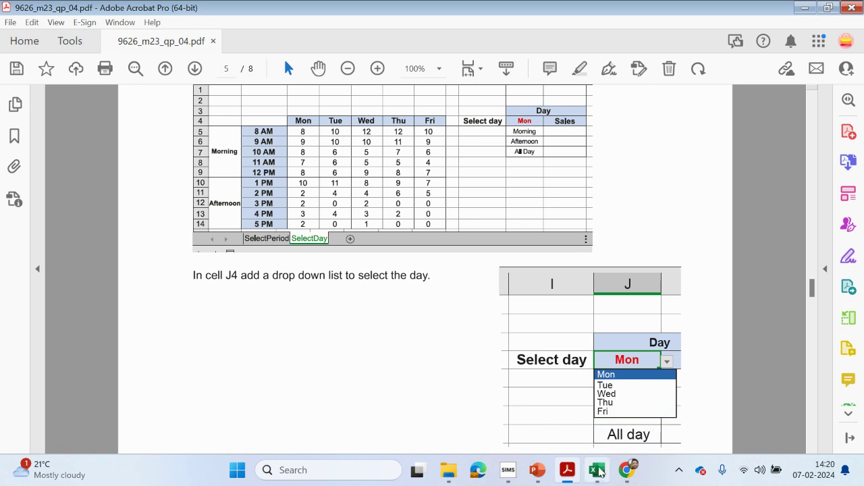
left_click(597, 470)
left_click(433, 224)
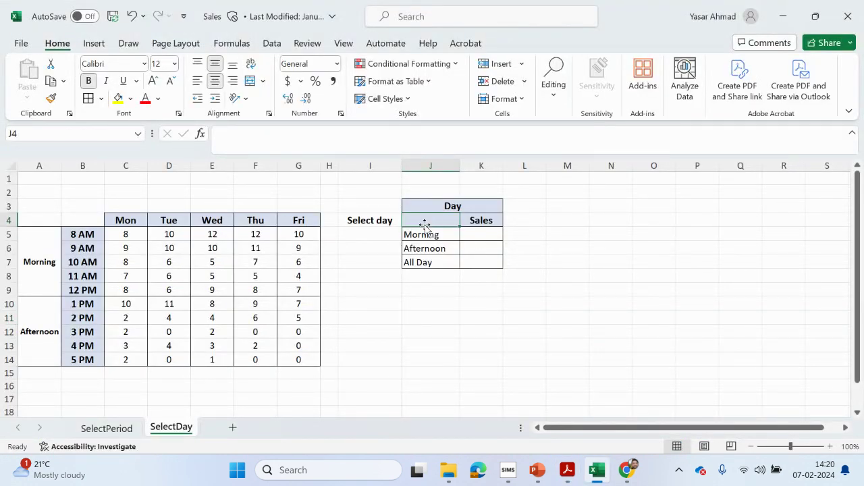
Open Data Validation for J4 and set Allow to List
left_click(448, 15)
type("va")
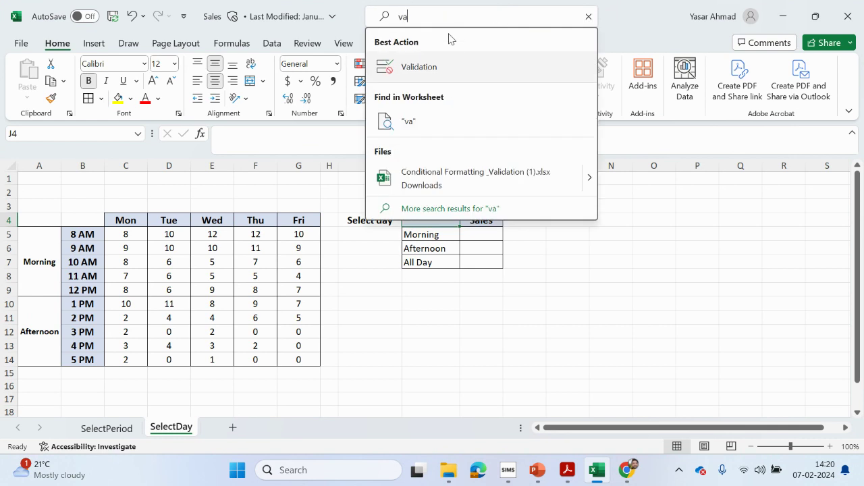
left_click(443, 73)
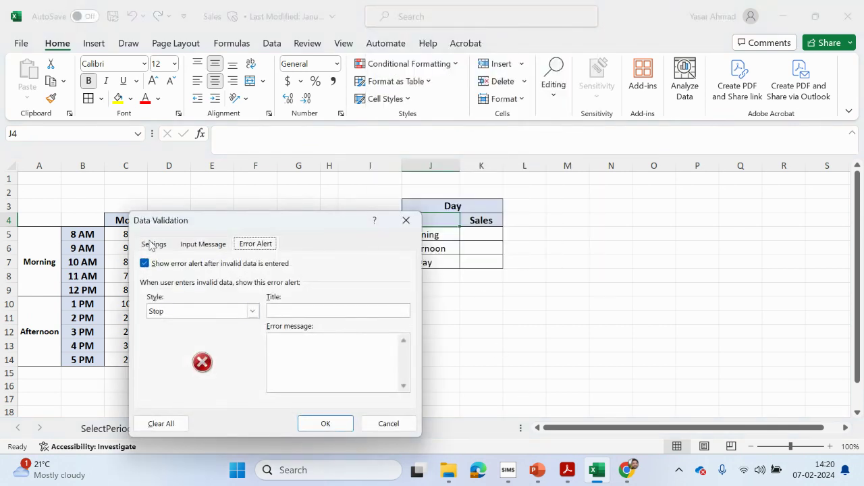
left_click(153, 245)
left_click(567, 470)
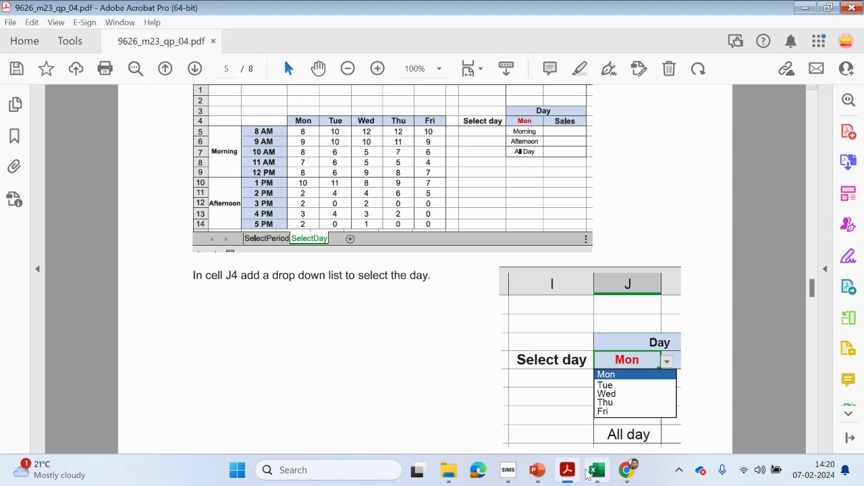
left_click(597, 470)
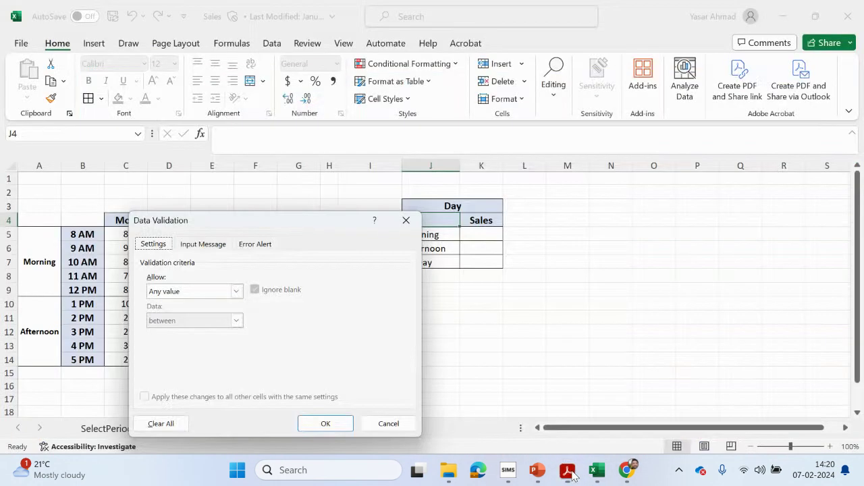
left_click(203, 291)
left_click(182, 332)
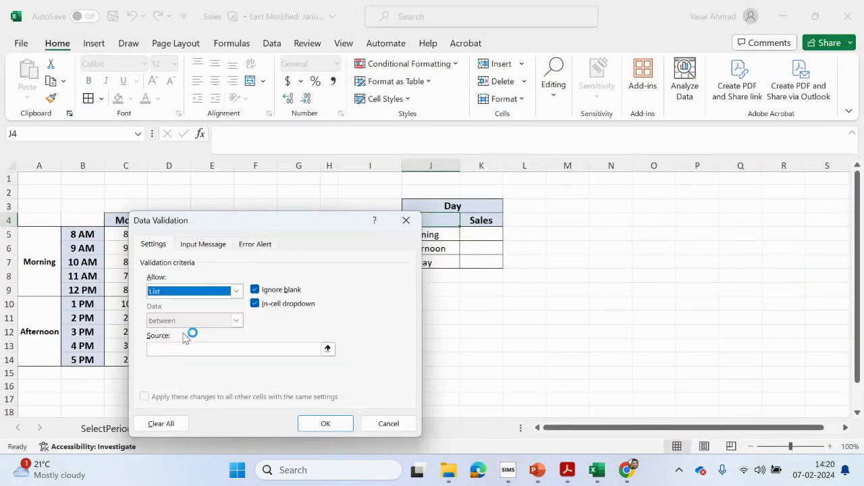
Set the list source to C4:G4, apply it, and choose Mon in J4
left_click(182, 349)
left_click_drag(314, 220, 623, 211)
left_click(637, 341)
left_click_drag(120, 221, 292, 217)
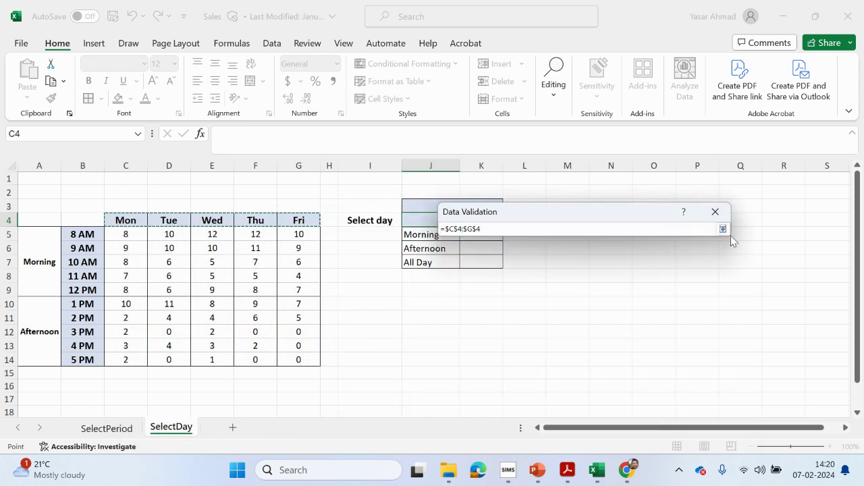
left_click(722, 229)
left_click(636, 411)
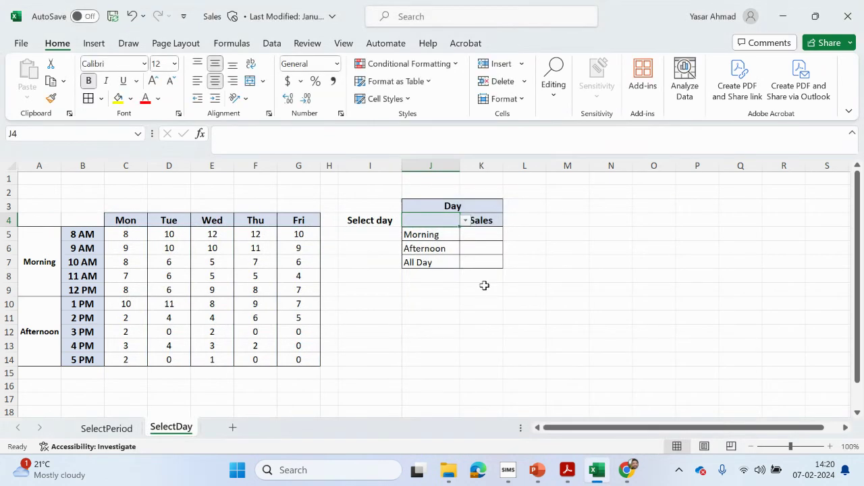
left_click(466, 222)
left_click(428, 231)
Make the day text in J4 red
left_click(567, 465)
scroll(497, 332, "up", 3)
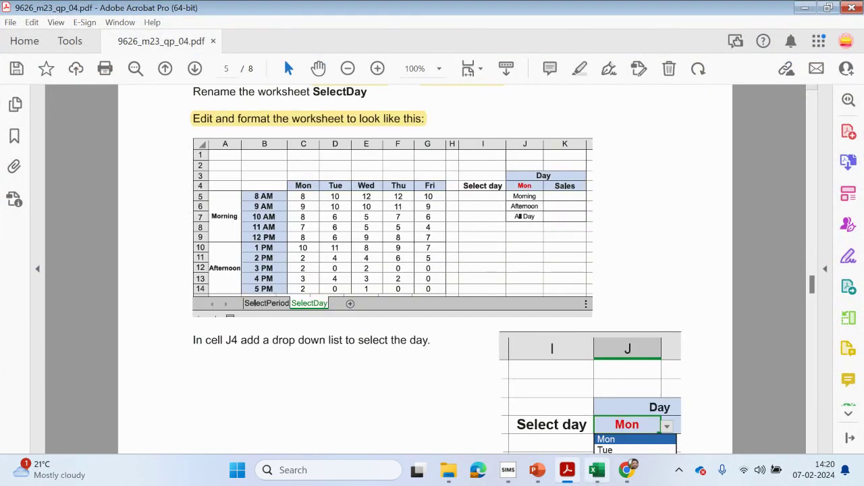
left_click(567, 477)
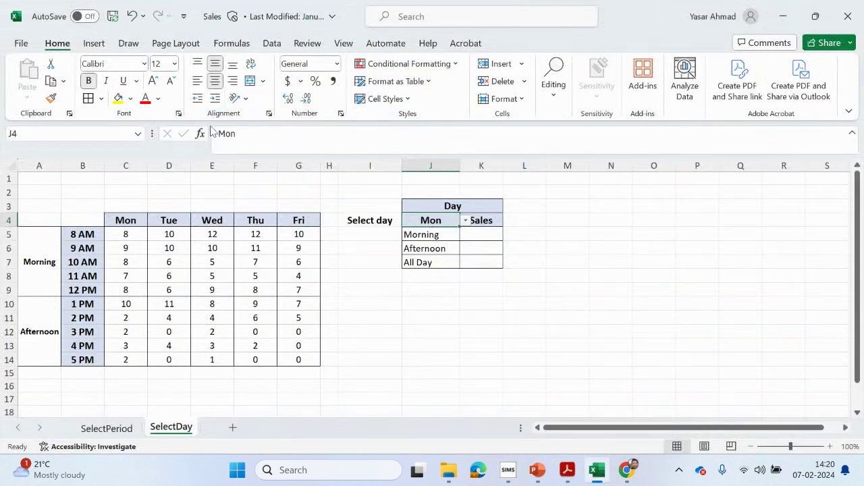
left_click(145, 98)
Test J4's drop-down by choosing Tue, Wed, Thu and Fri in turn
left_click(465, 221)
left_click(410, 245)
left_click(466, 221)
left_click(412, 256)
left_click(465, 221)
left_click(412, 268)
left_click(465, 221)
left_click(425, 278)
left_click(465, 220)
left_click(567, 469)
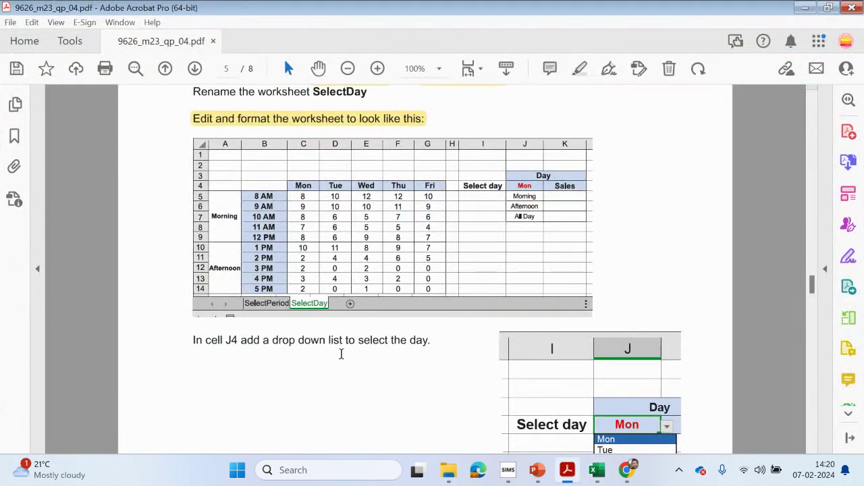
Find the K5:K7 task in the PDF and locate K5:K7 in the workbook
scroll(341, 354, "up", 1)
scroll(341, 358, "down", 10)
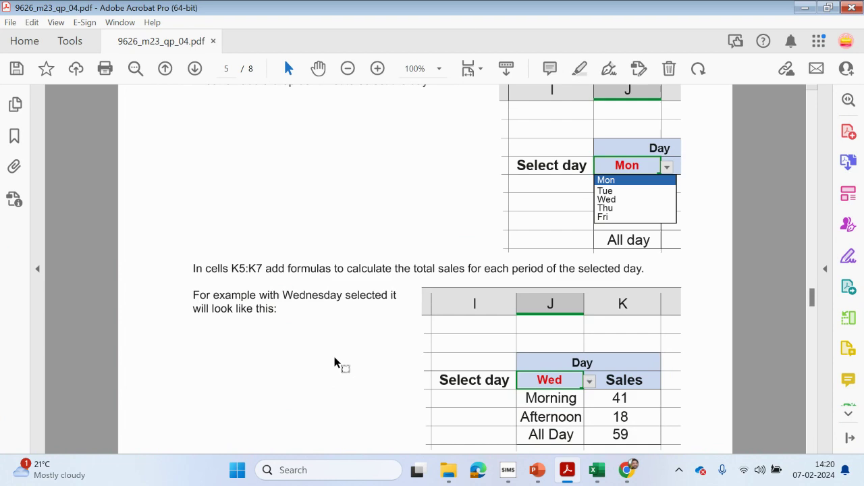
scroll(335, 363, "down", 2)
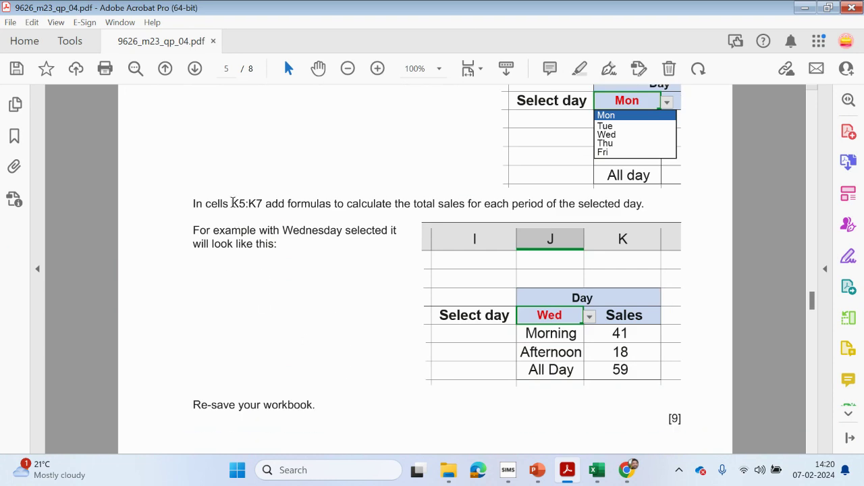
left_click_drag(232, 203, 262, 204)
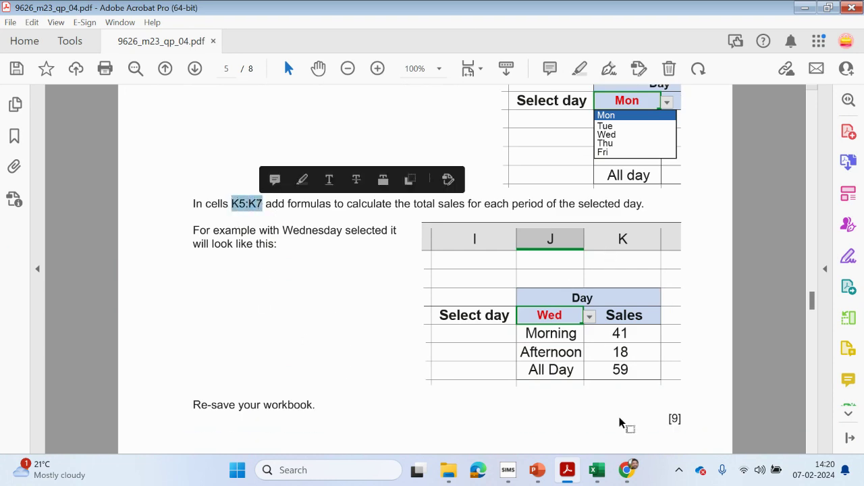
left_click(596, 470)
left_click(483, 236)
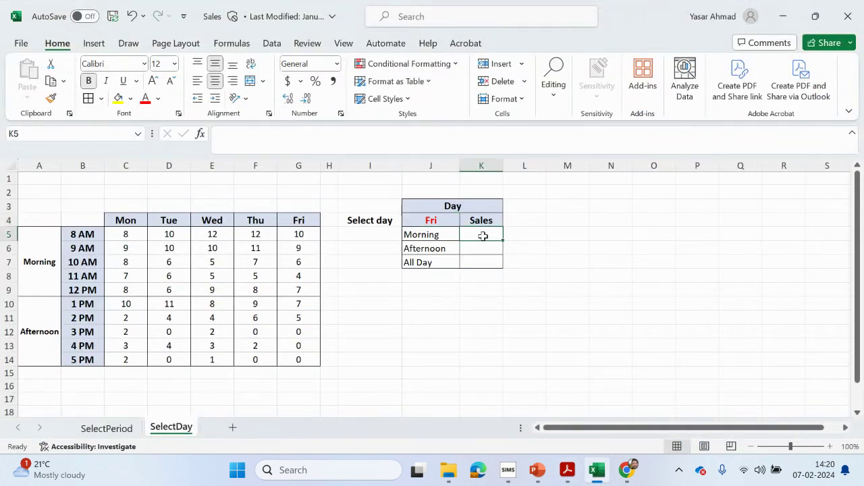
left_click_drag(483, 241, 484, 262)
left_click(567, 469)
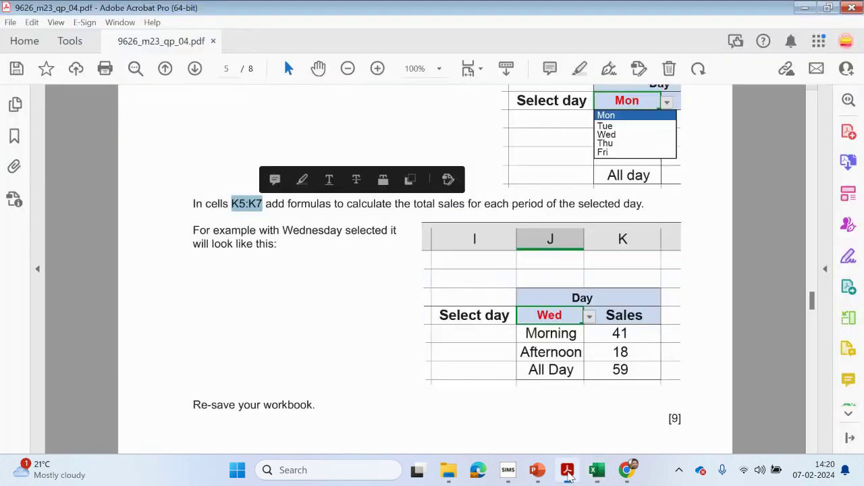
Highlight 'K5:K7 add formulas', the total-sales phrase and the Wednesday example in yellow
left_click_drag(331, 203, 231, 203)
left_click(582, 69)
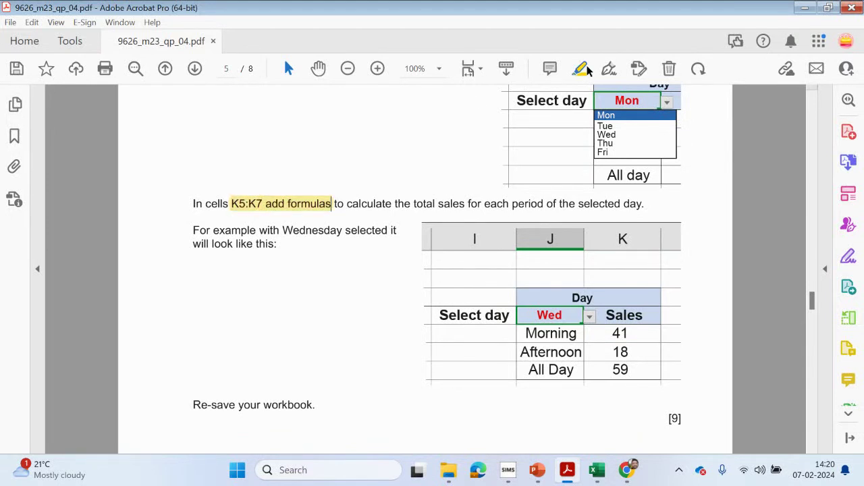
left_click_drag(414, 203, 644, 203)
left_click(579, 69)
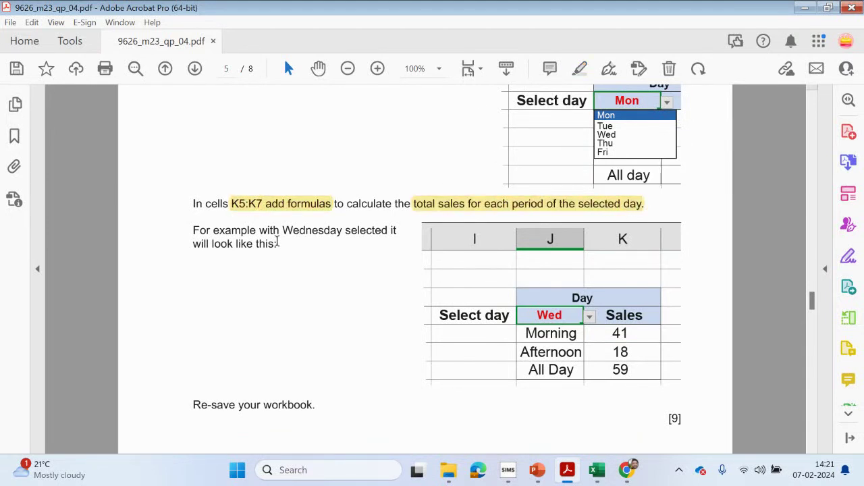
left_click_drag(286, 231, 277, 244)
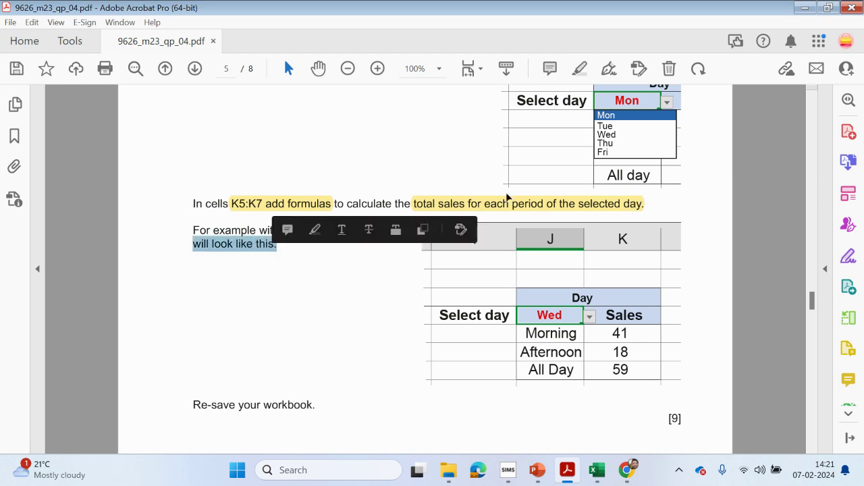
left_click(579, 69)
left_click(595, 471)
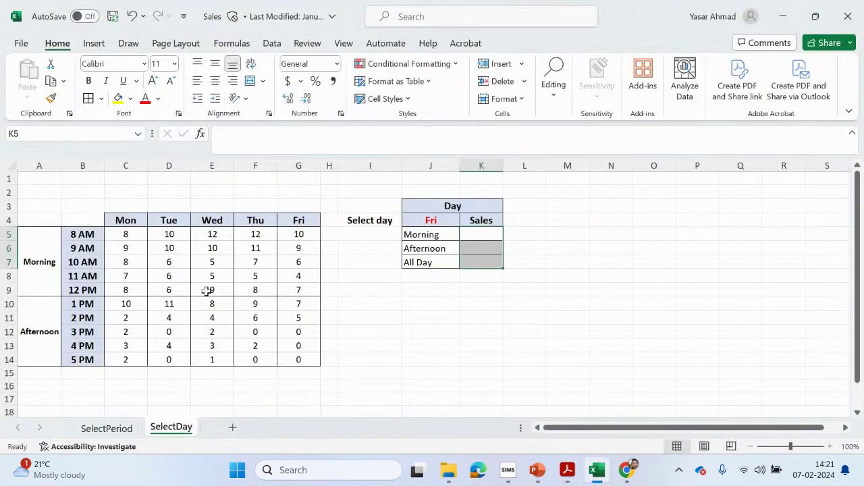
On SelectPeriod, set J4 to Morning and check the K5 and L5 sums
left_click_drag(127, 226, 126, 357)
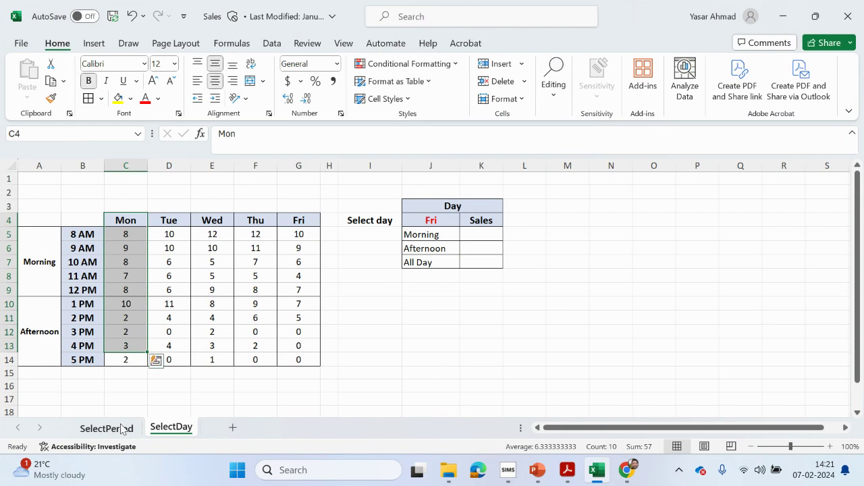
left_click(106, 428)
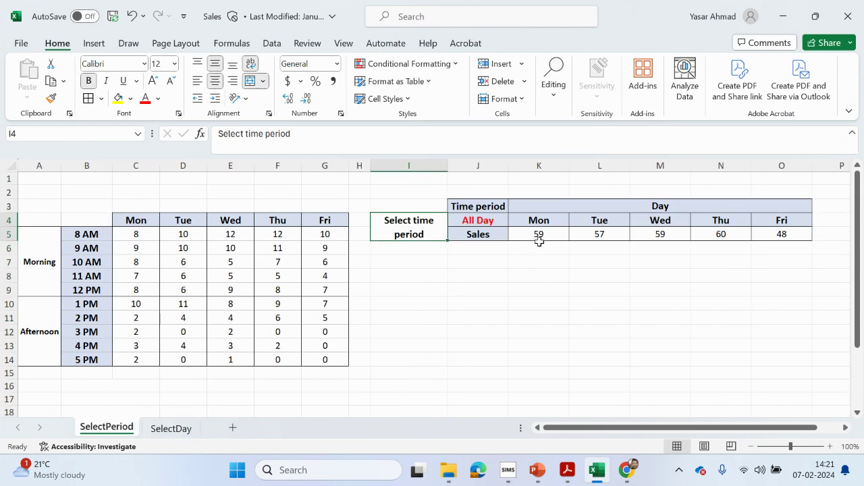
left_click(478, 223)
left_click(512, 222)
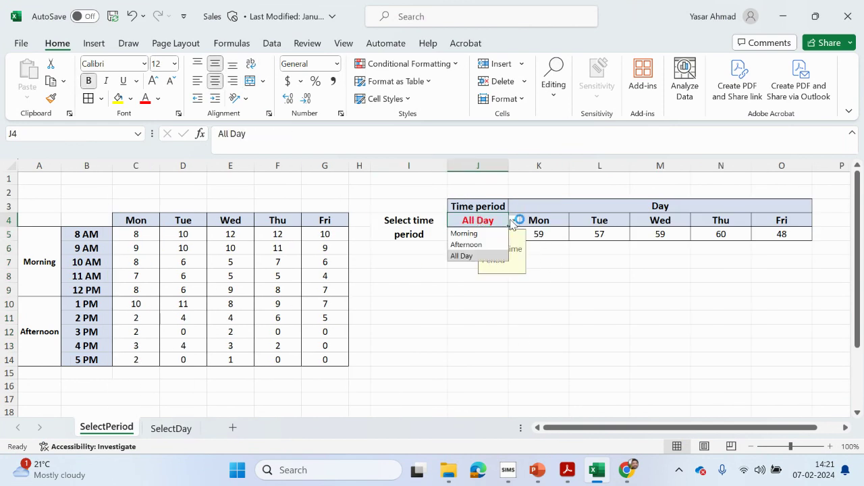
left_click(481, 234)
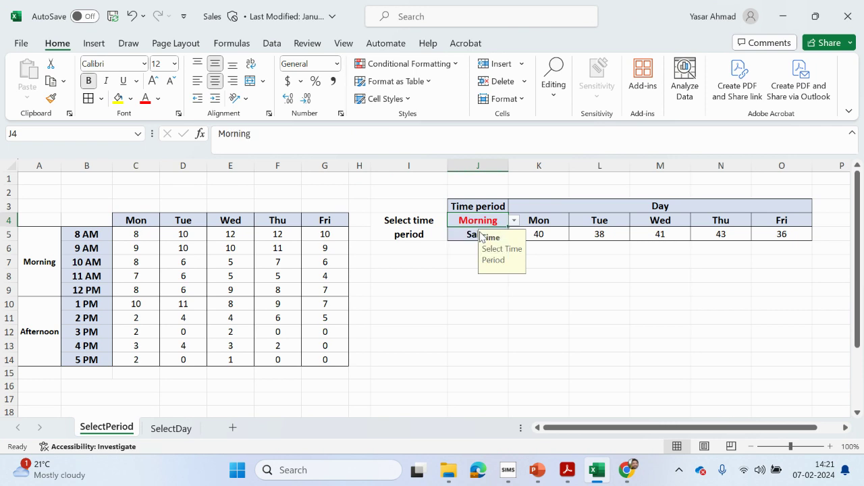
left_click(538, 233)
left_click_drag(131, 237, 142, 361)
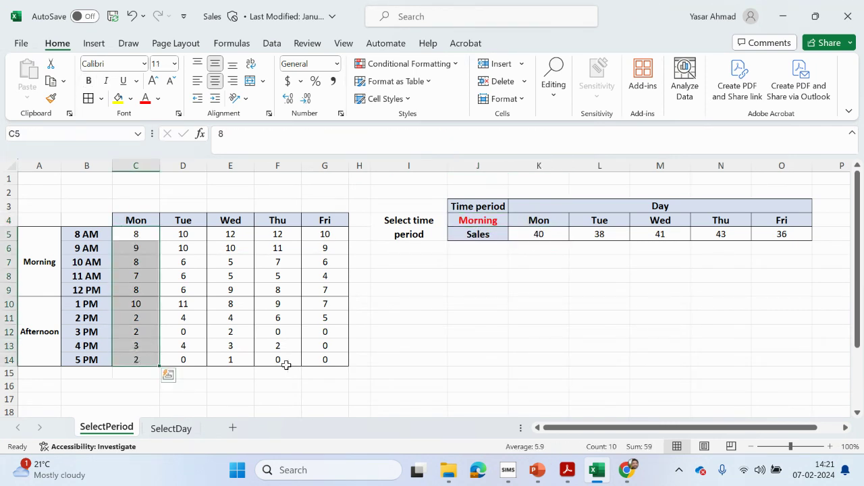
left_click(598, 234)
left_click_drag(164, 236, 199, 274)
left_click_drag(232, 234, 232, 248)
left_click_drag(280, 227, 279, 250)
left_click_drag(337, 229, 325, 248)
Back on SelectDay, set J4 to Mon and select the C4:G4 headings
left_click(170, 428)
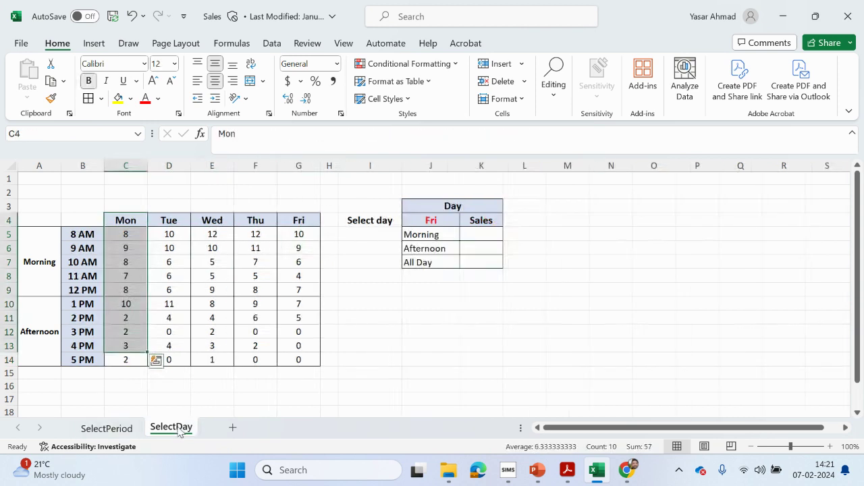
left_click(445, 219)
left_click(466, 221)
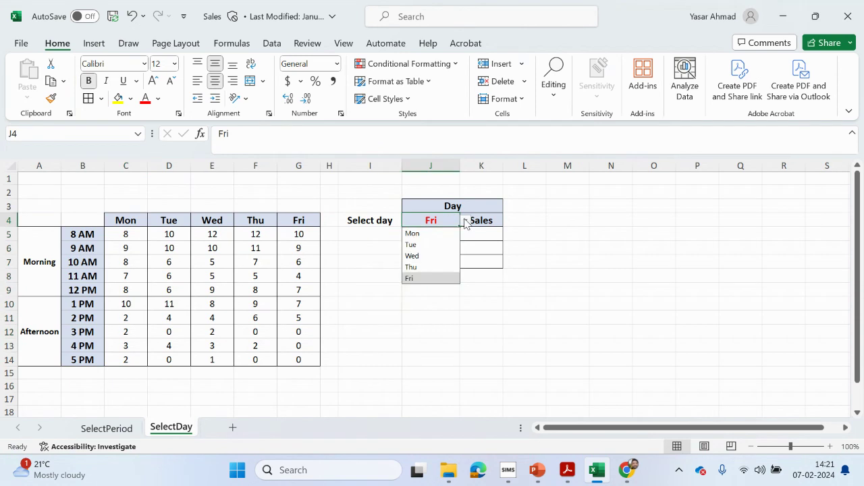
left_click(433, 233)
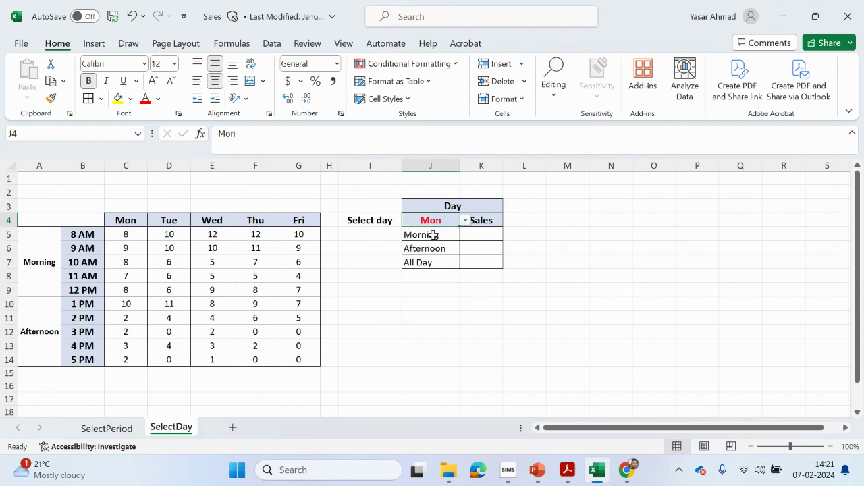
left_click_drag(127, 220, 291, 224)
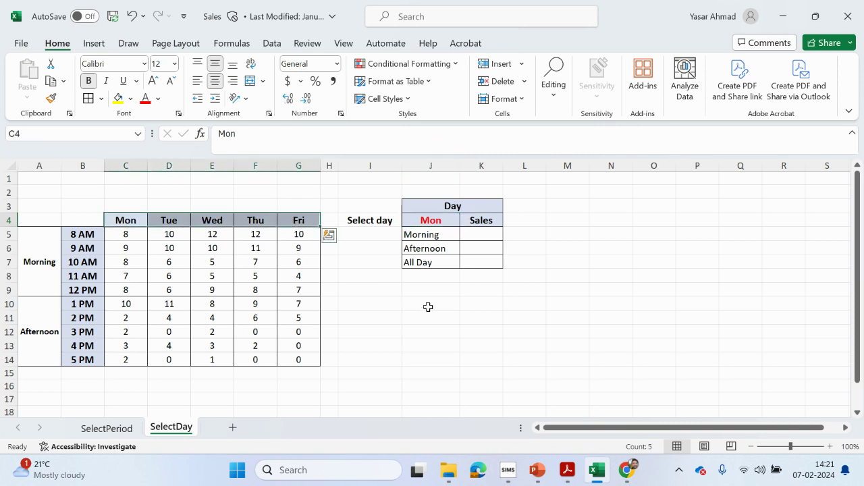
Enter =MATCH(J4,C4:G4,0) in J10
left_click(432, 305)
type("=")
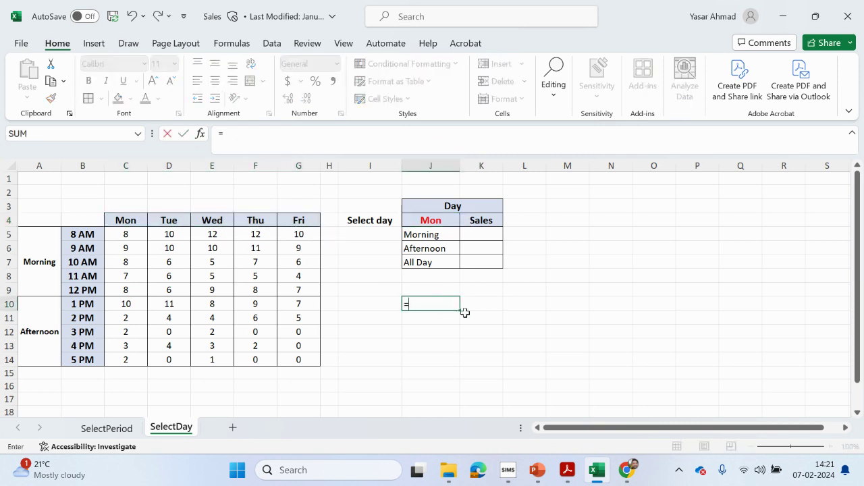
type("matc")
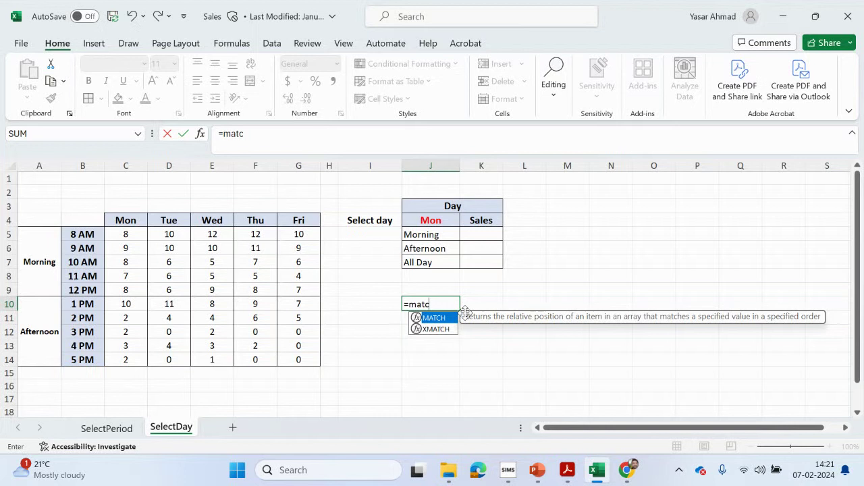
double_click(434, 318)
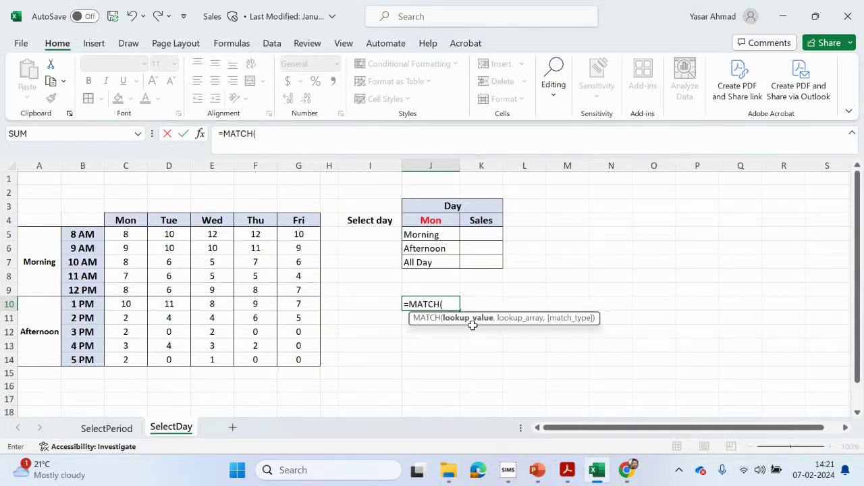
left_click(435, 221)
type(",")
left_click_drag(135, 218, 310, 221)
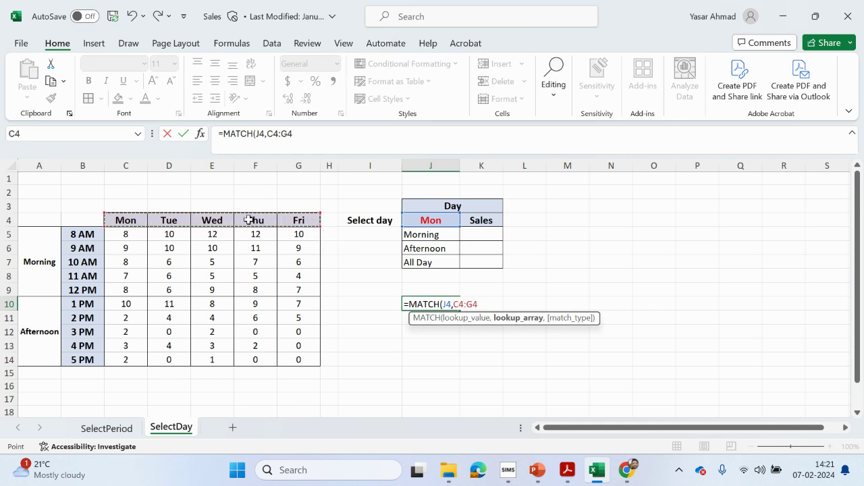
type(",")
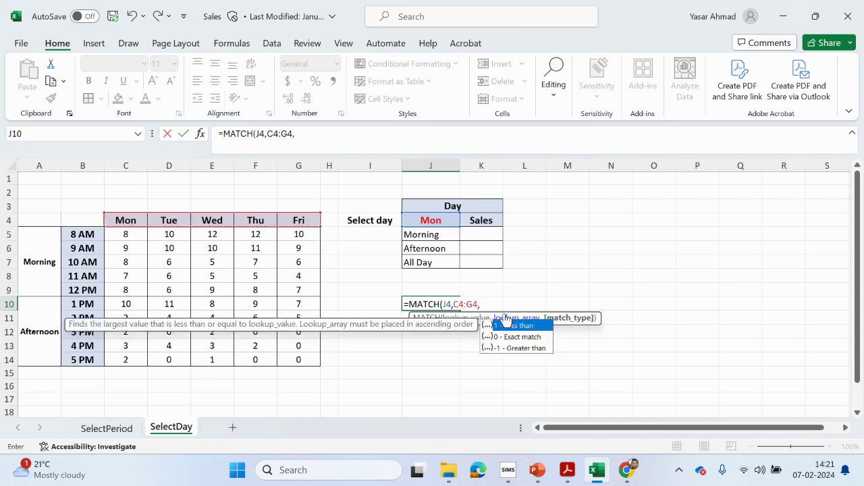
double_click(515, 340)
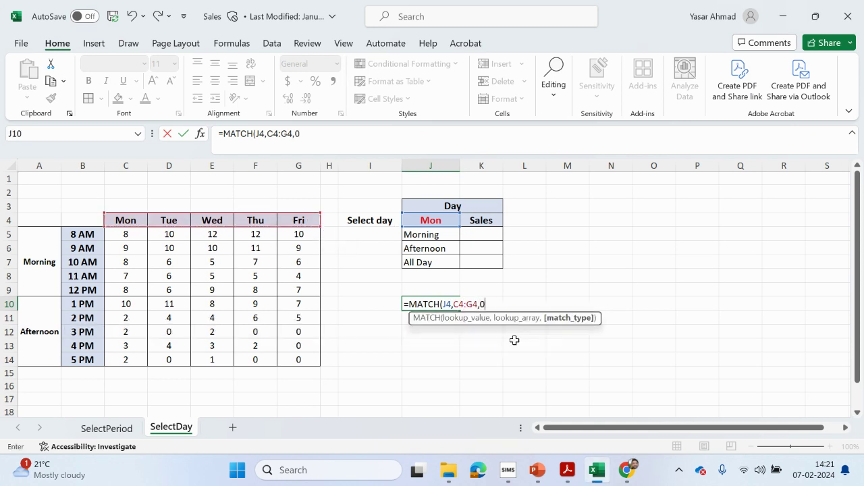
type(")")
key("Return")
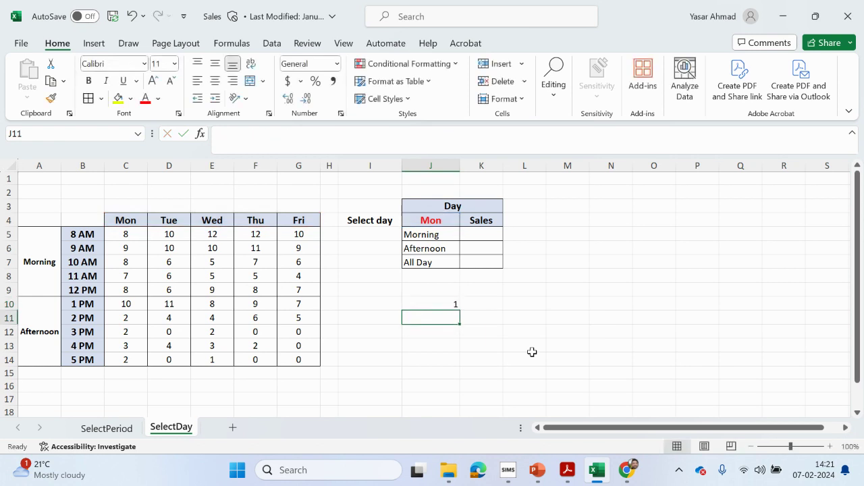
left_click(436, 307)
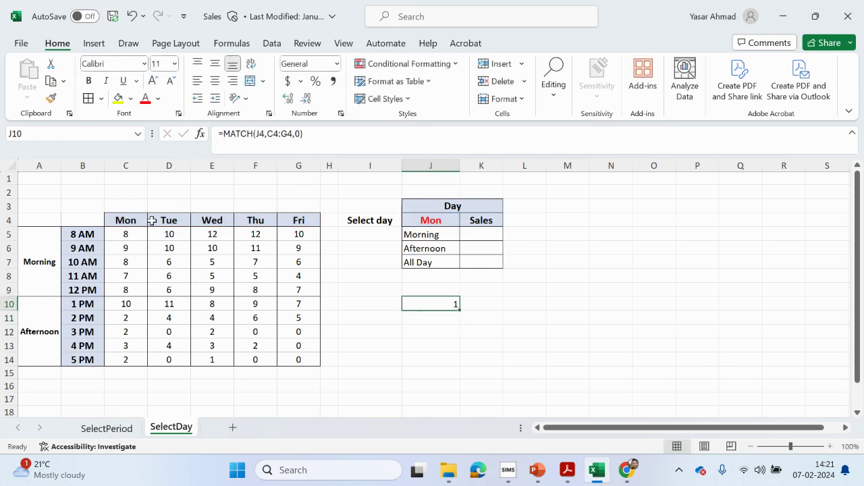
Test the helper by choosing Tue, Wed, Thu and Fri in J4, ending at 5
left_click(432, 220)
left_click(465, 220)
left_click(426, 245)
left_click(465, 220)
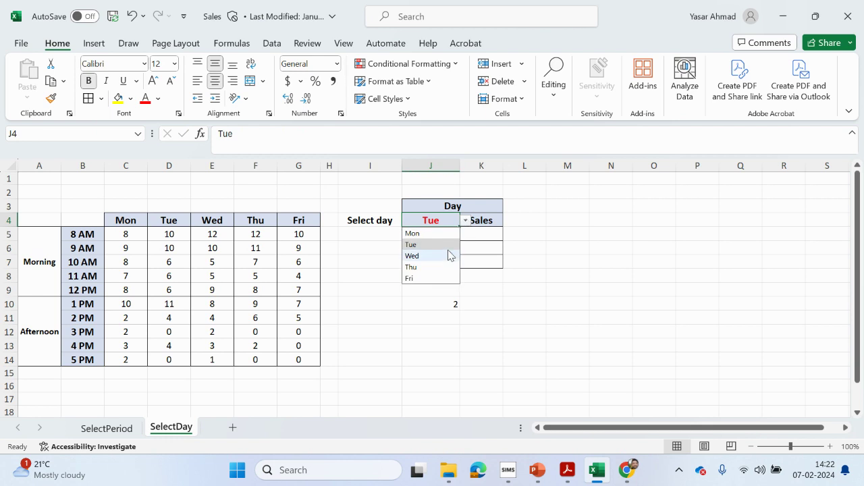
left_click(448, 257)
left_click(465, 220)
left_click(442, 268)
left_click(466, 224)
left_click(428, 278)
left_click(451, 304)
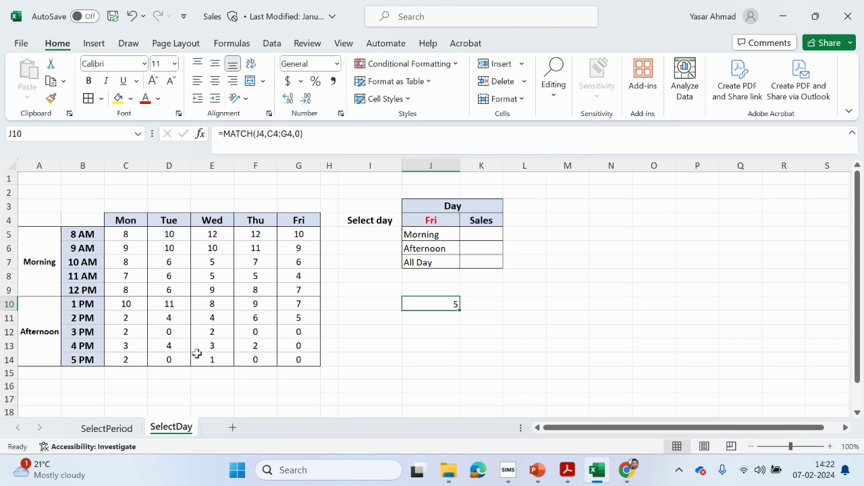
Start an INDEX formula in J11 with the sales table C5:G14 as its array
left_click_drag(135, 240, 129, 348)
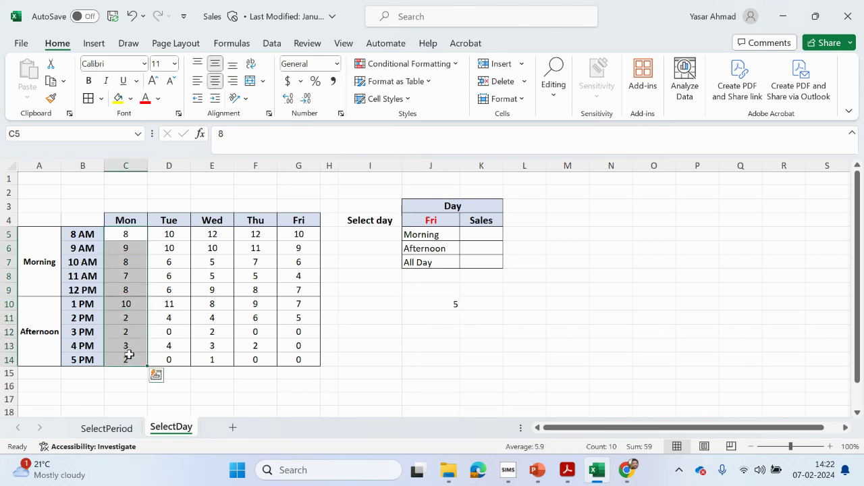
left_click(424, 300)
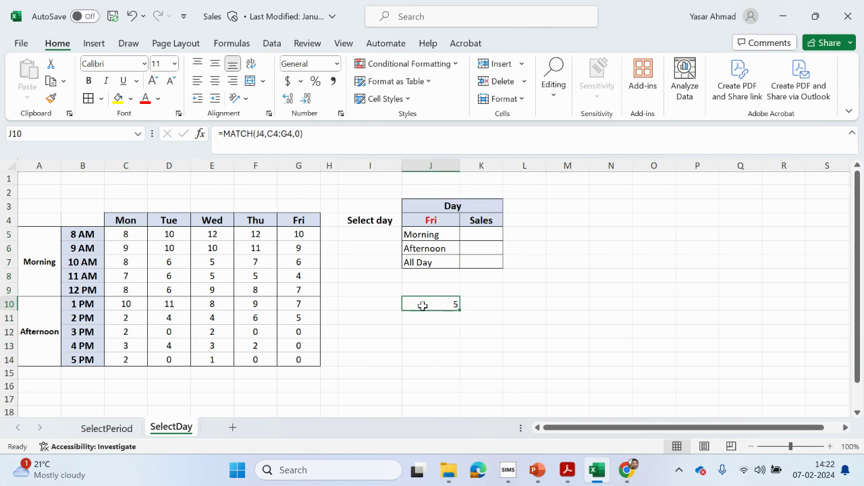
left_click(419, 316)
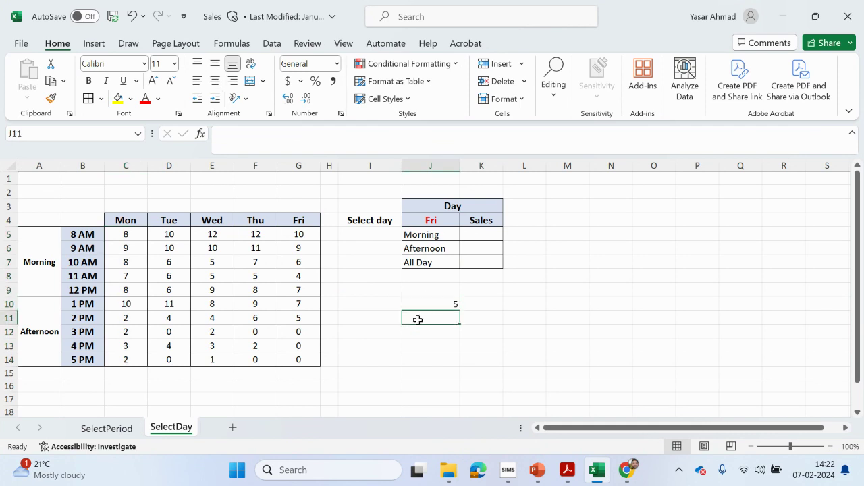
type("=ind")
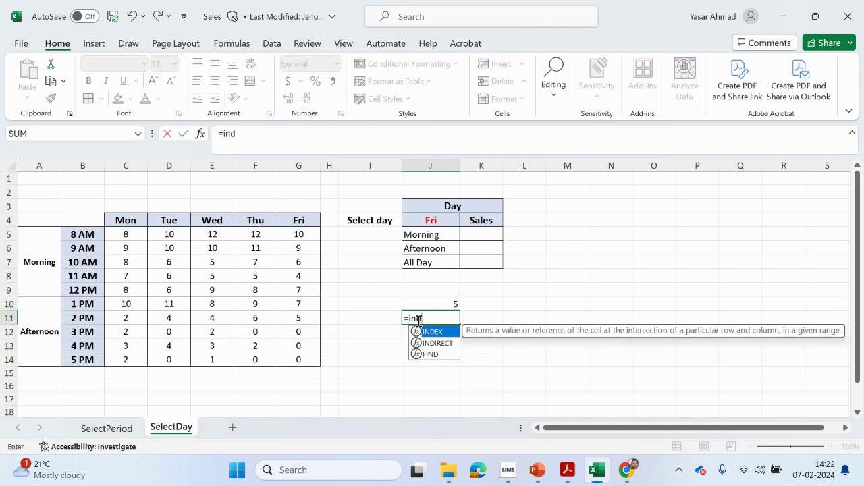
double_click(437, 334)
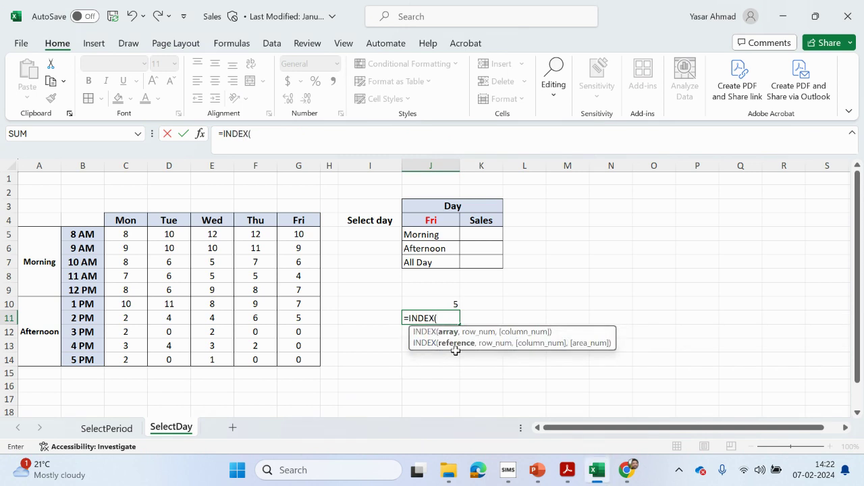
left_click_drag(126, 237, 295, 356)
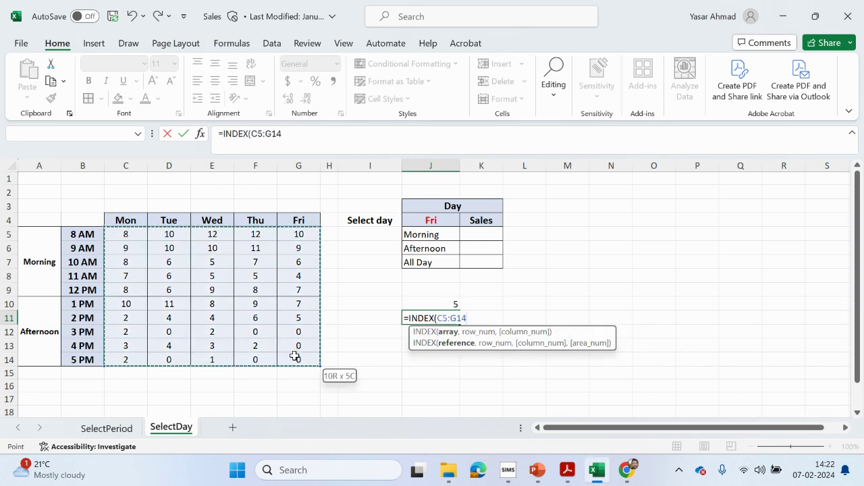
left_click_drag(295, 357, 295, 357)
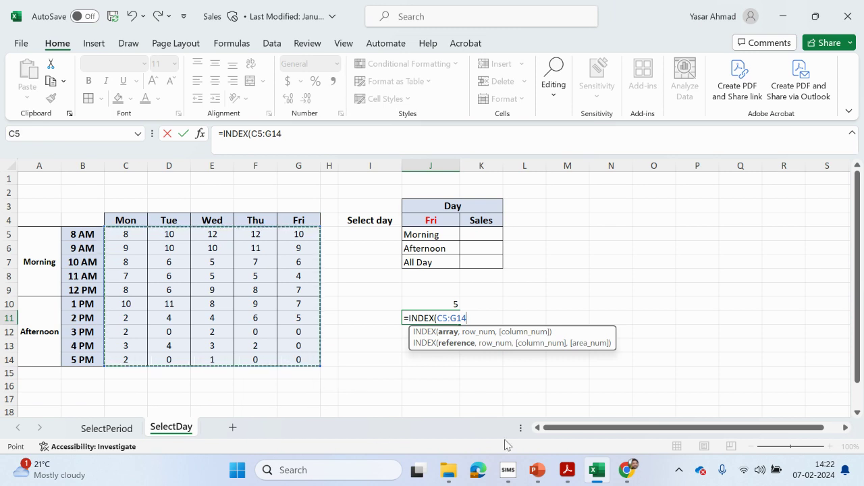
key("alt+Tab")
Find the PDF's Wednesday example (Morning 41, Afternoon 18, All Day 59), then minimize Acrobat
scroll(482, 398, "up", 15)
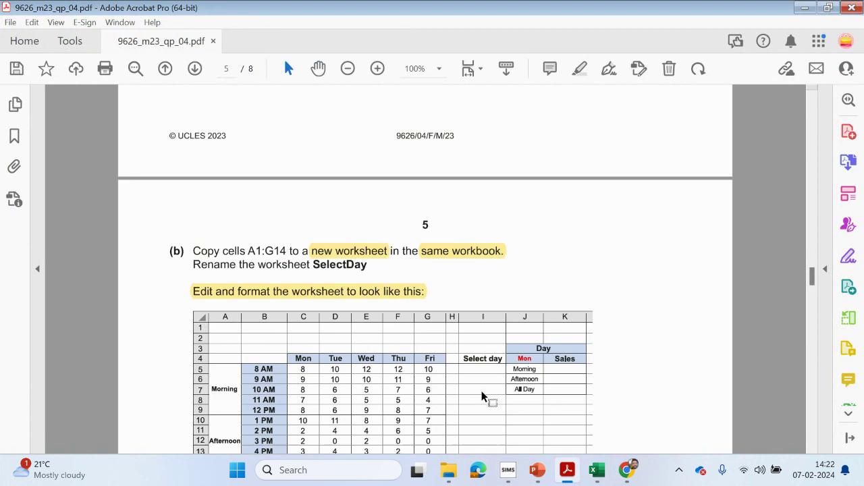
scroll(470, 404, "up", 3)
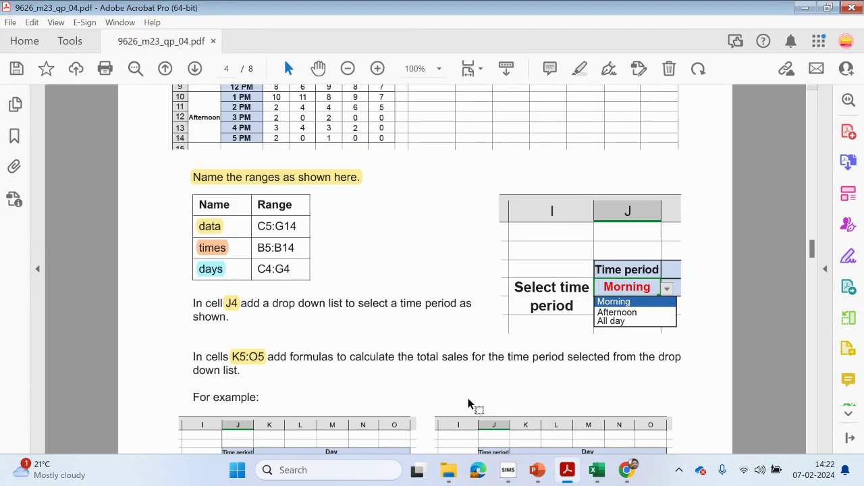
scroll(272, 271, "up", 4)
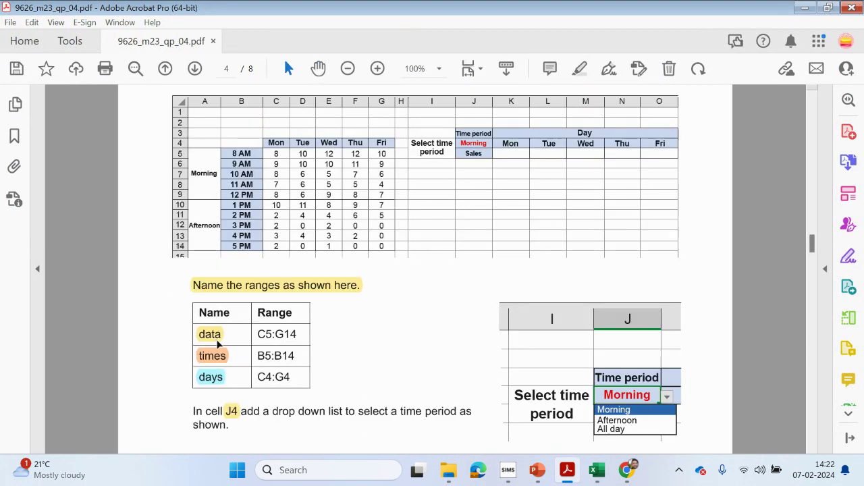
scroll(217, 348, "down", 10)
scroll(219, 352, "down", 16)
scroll(228, 355, "down", 5)
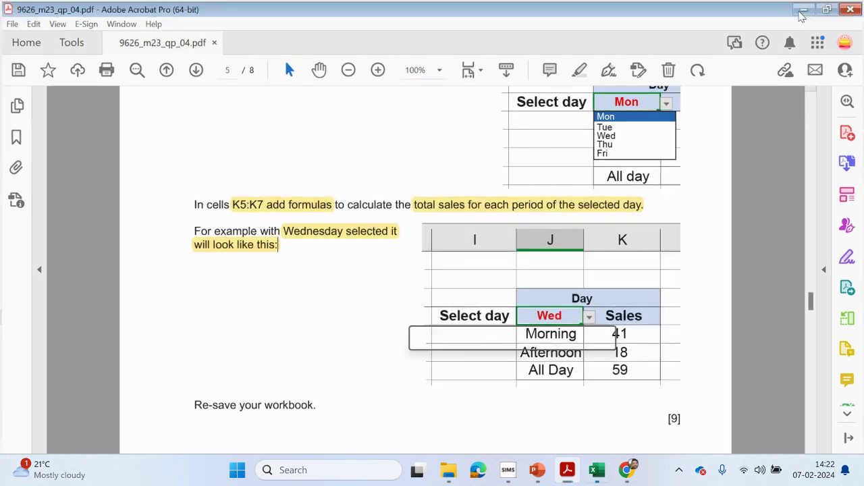
left_click(800, 12)
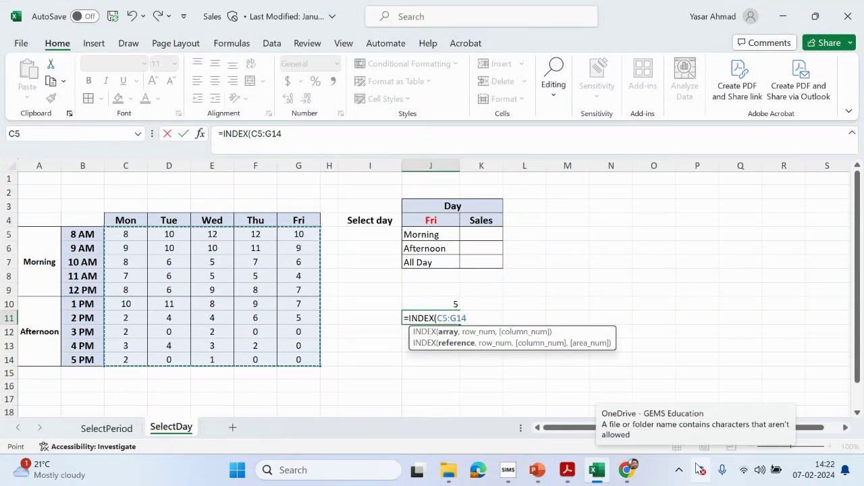
Finish =INDEX(C5:G14,1,1) in J11, check it returns 8 like C5, then clear J11
type(",1")
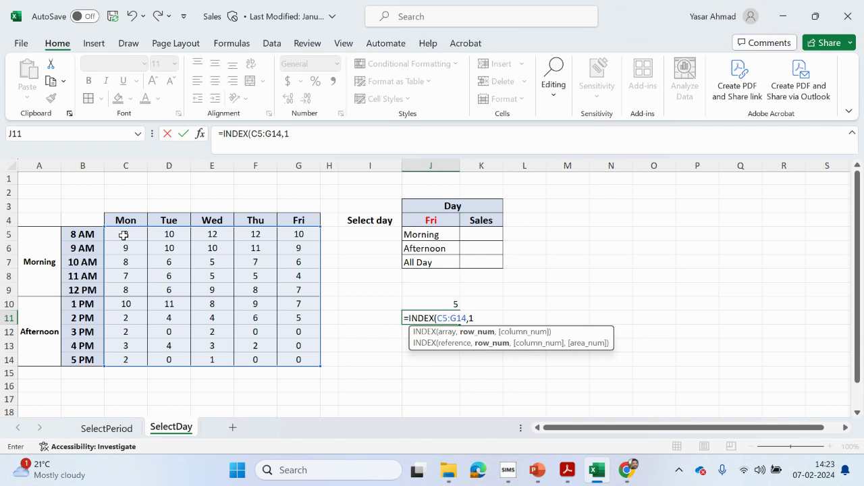
type(",1")
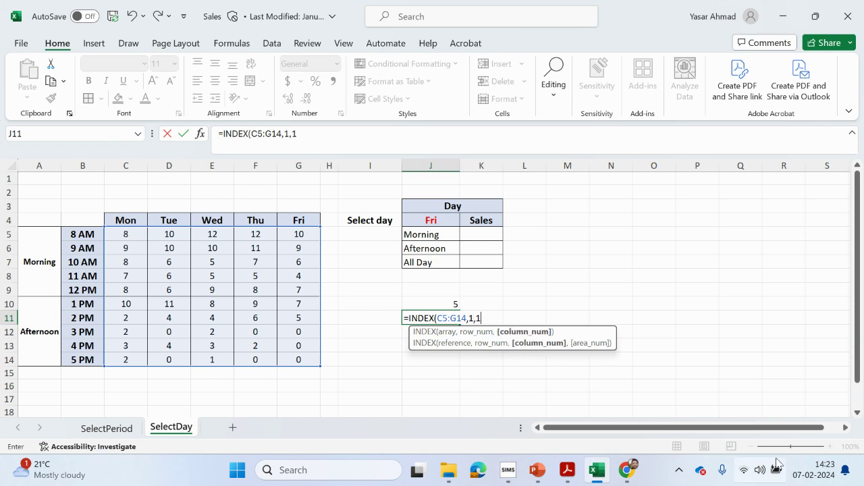
type(")")
key("Return")
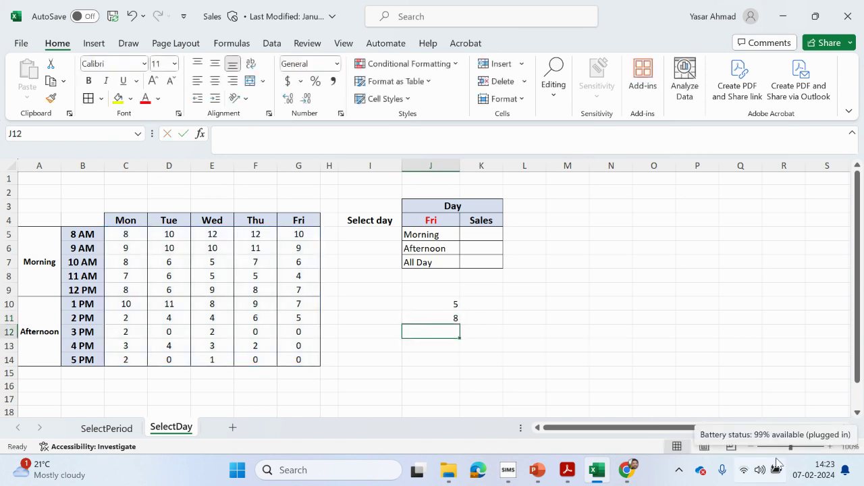
left_click(452, 320)
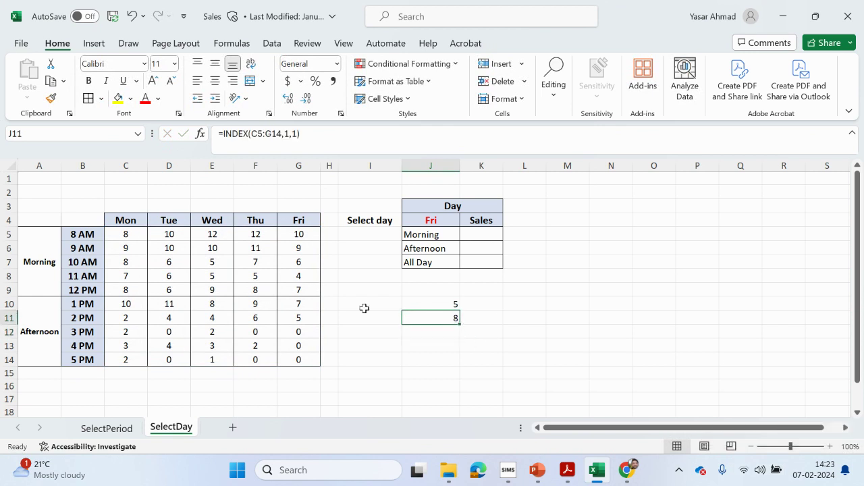
left_click(134, 231)
left_click(443, 317)
key("Delete")
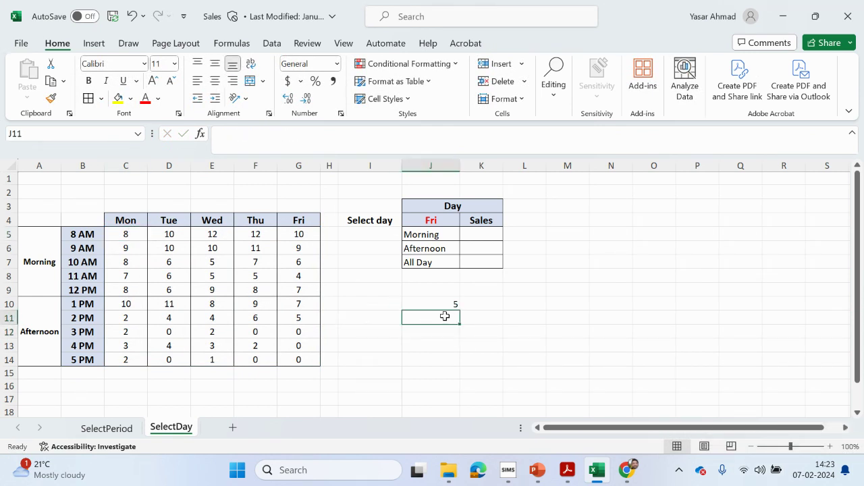
Abandon the unfinished =inde entry in J11 and delete the MATCH helper formula from J10
type("inde")
key("BackSpace")
key("BackSpace")
key("BackSpace")
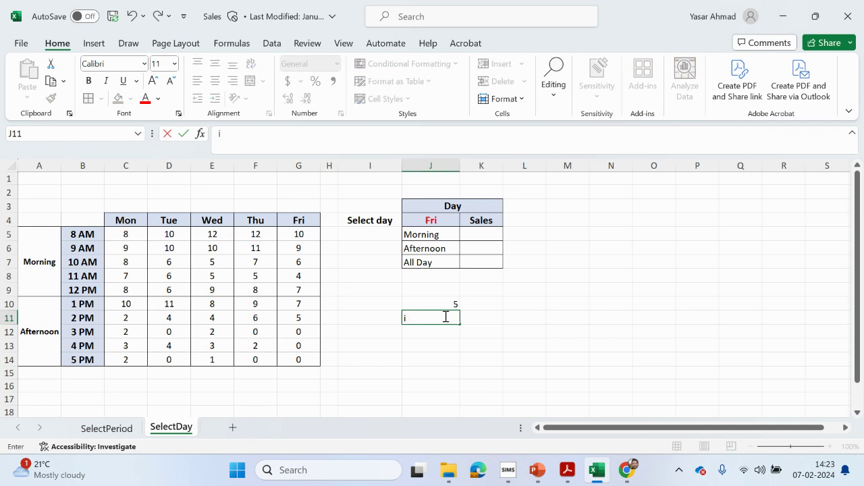
type("=inde")
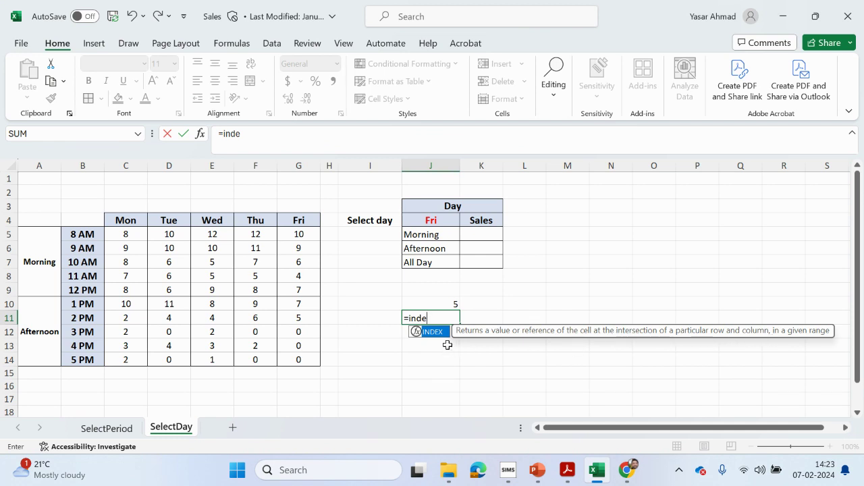
left_click(440, 323)
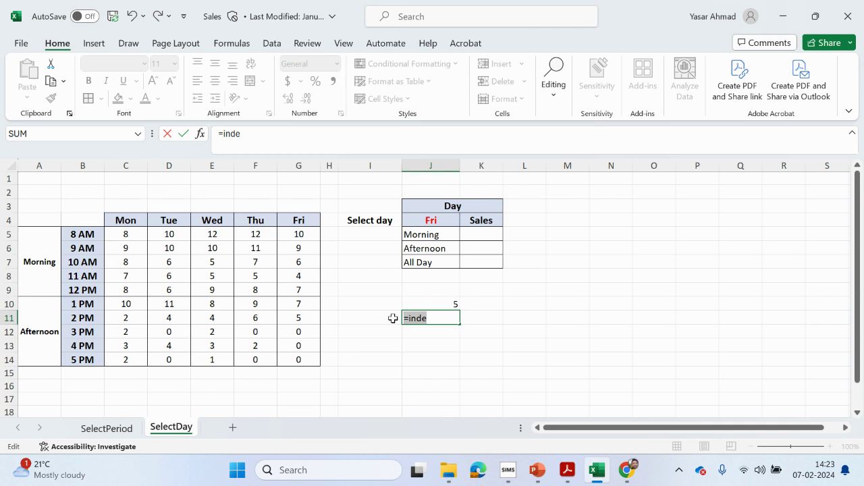
key("BackSpace")
key("BackSpace")
key("BackSpace")
key("BackSpace")
key("BackSpace")
left_click(418, 308)
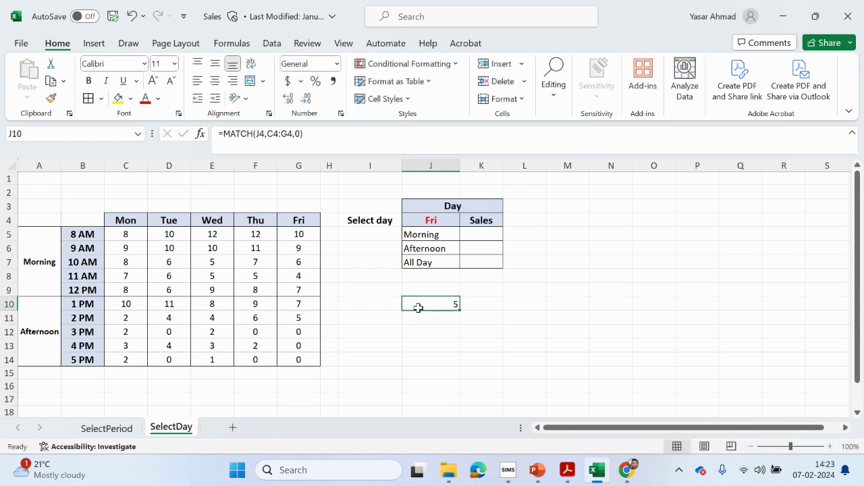
key("Delete")
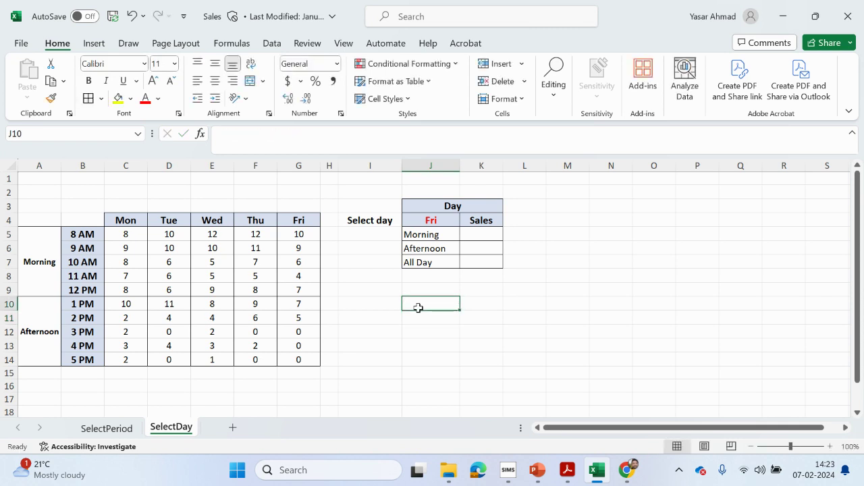
Set J4 to Mon and select Monday's morning, afternoon and full sales ranges C5:C14 for totals
left_click(450, 223)
left_click(465, 221)
left_click(412, 234)
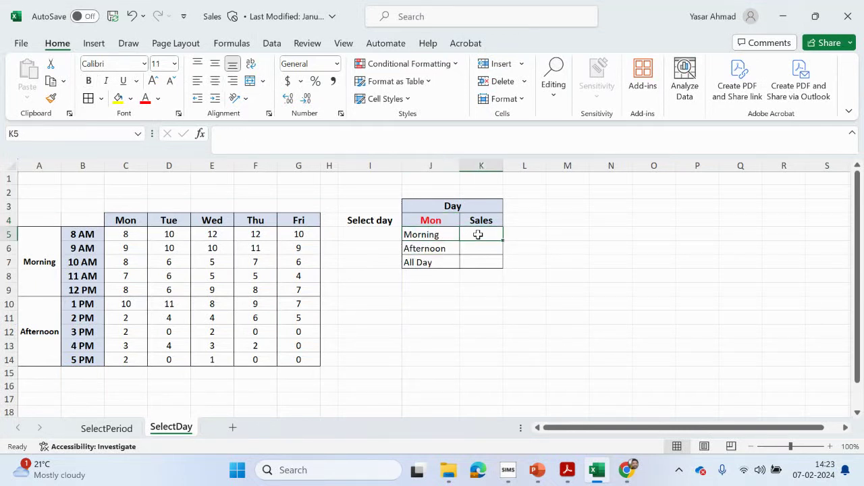
left_click_drag(126, 241, 130, 289)
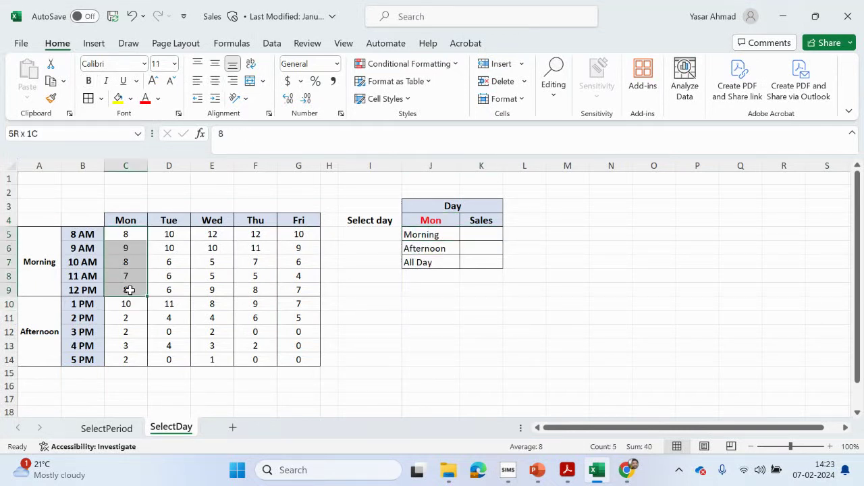
mouse_move(129, 289)
left_mouse_down()
mouse_move(125, 247)
mouse_move(127, 291)
left_mouse_up()
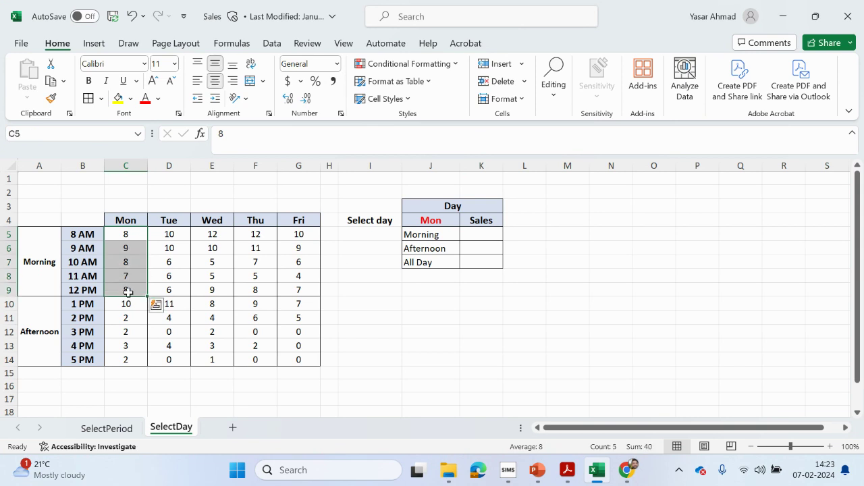
left_click(465, 247)
left_click_drag(126, 302, 123, 349)
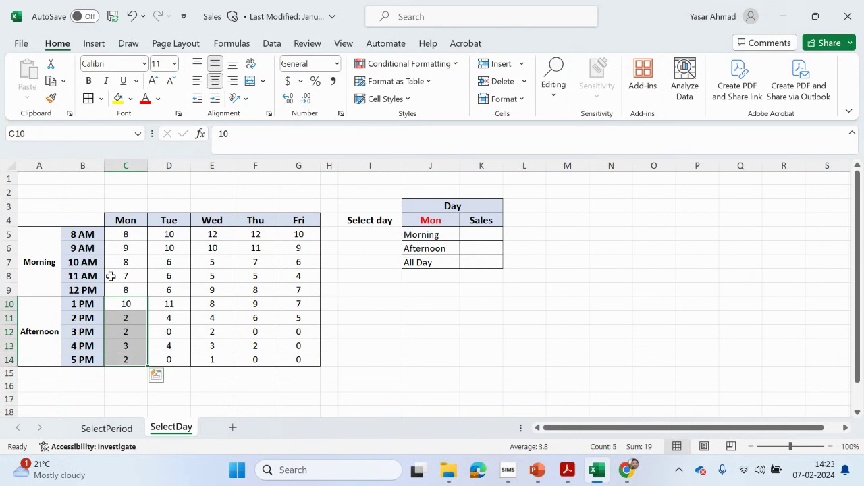
left_click(133, 237)
left_click_drag(133, 237, 126, 358)
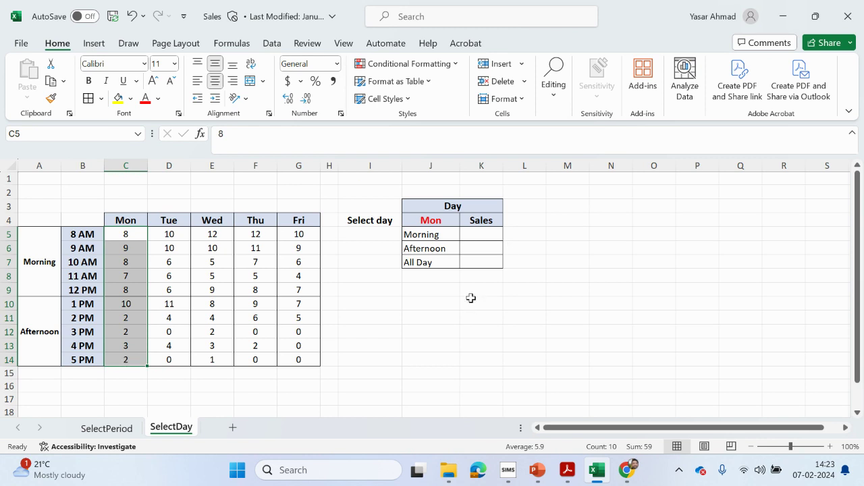
Start an INDEX formula in J10, erase it, and bring up the exam PDF
left_click(450, 303)
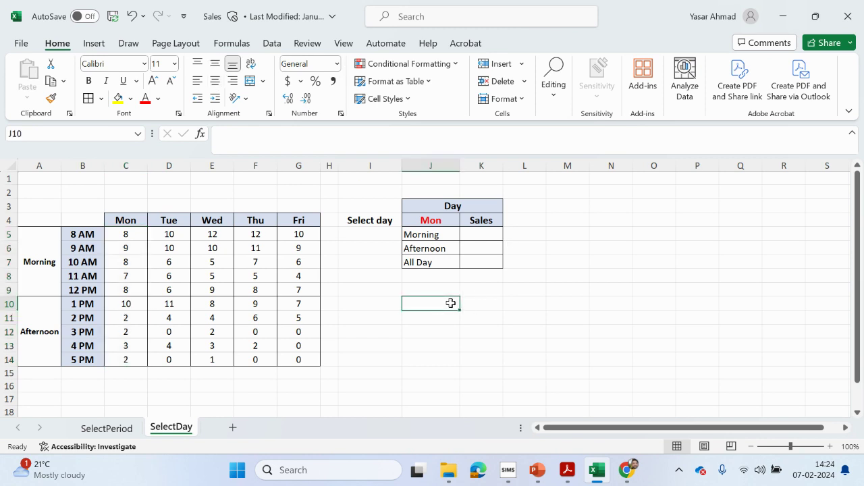
type("=")
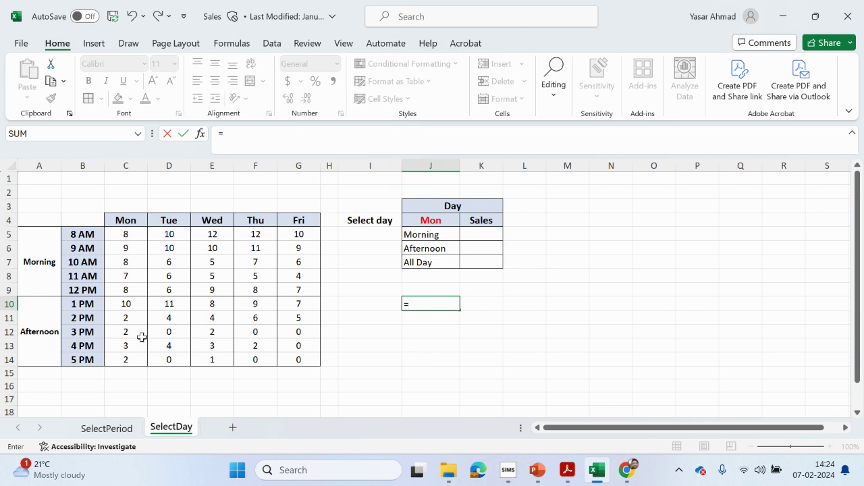
type("in")
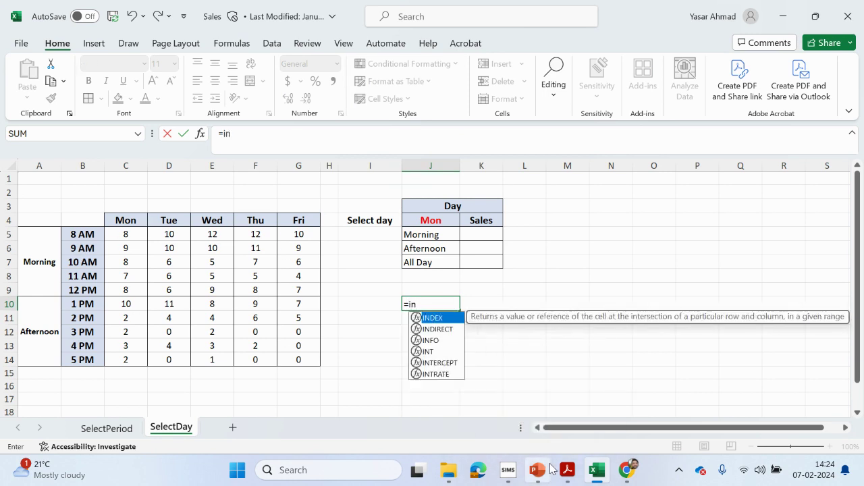
double_click(445, 319)
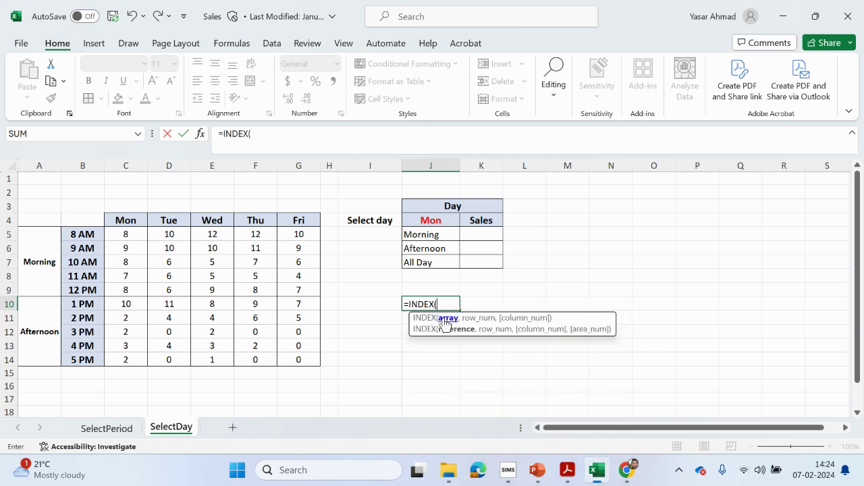
key("BackSpace")
key("BackSpace")
key("BackSpace")
key("BackSpace")
key("BackSpace")
key("BackSpace")
key("BackSpace")
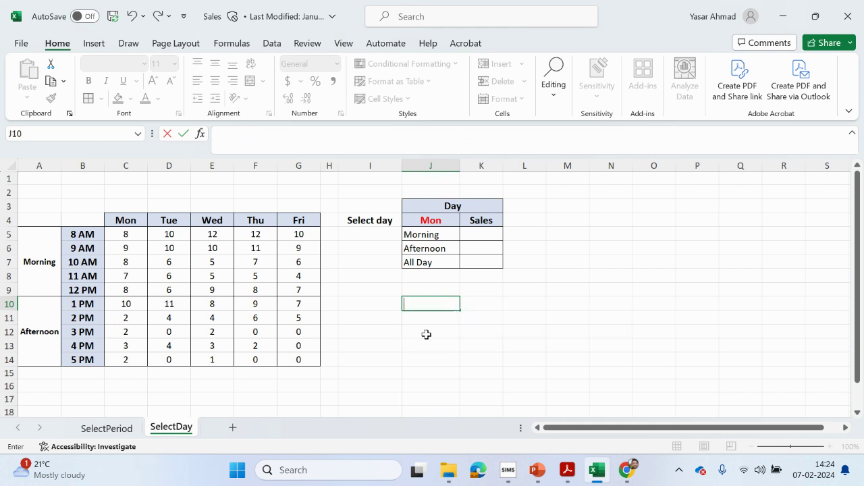
left_click(567, 470)
Read page 4's 'Name the ranges' section for data, times and days, then return to Excel
scroll(493, 380, "up", 10)
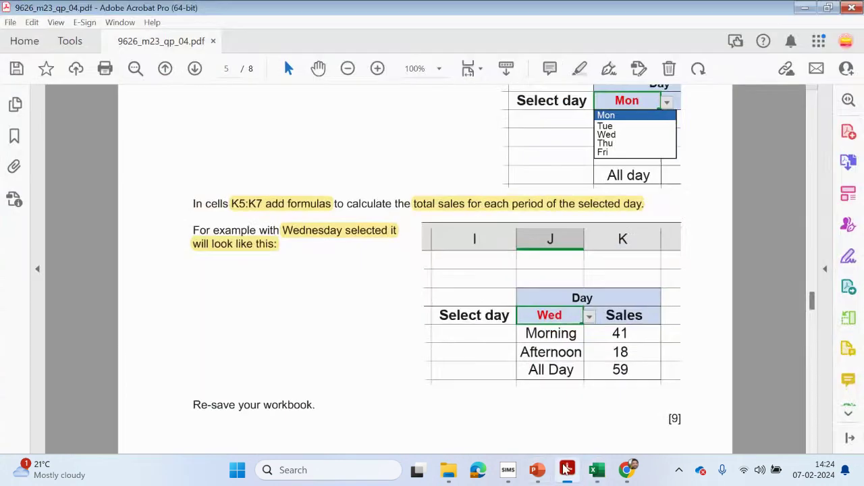
scroll(493, 380, "up", 8)
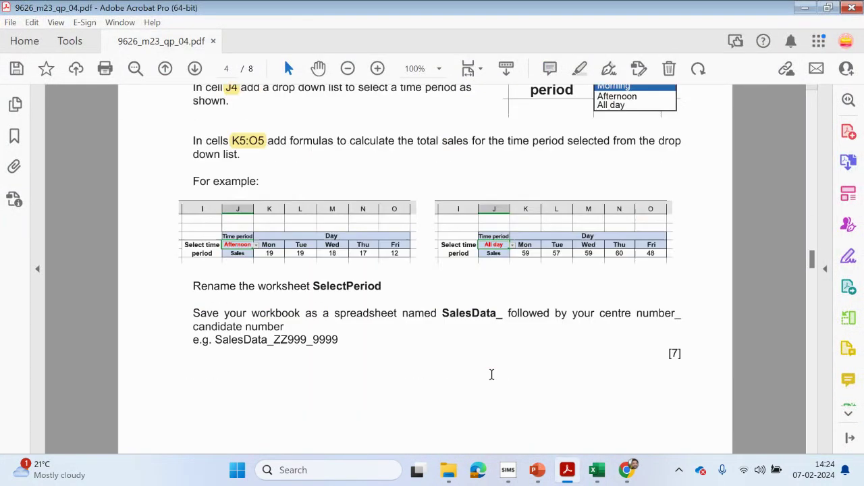
scroll(287, 185, "up", 4)
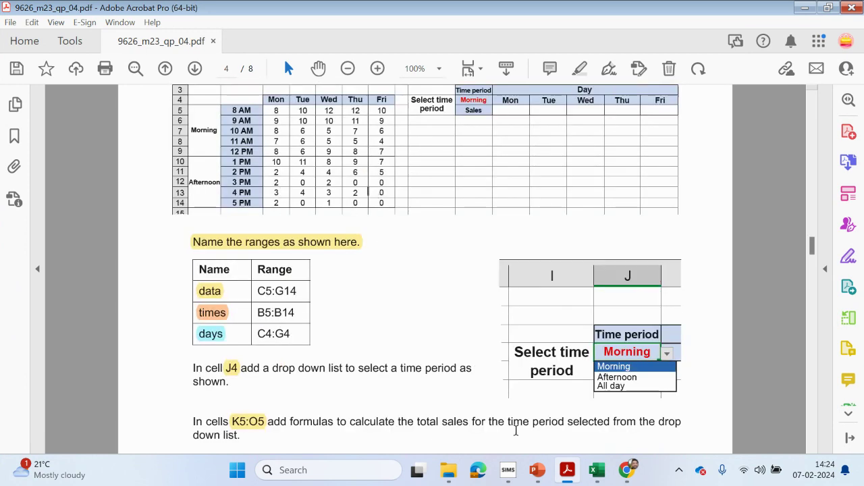
left_click(597, 470)
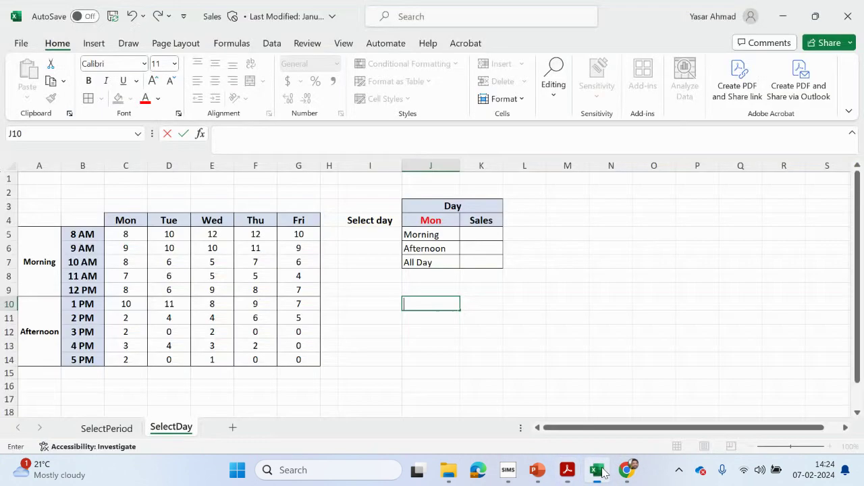
left_click_drag(126, 234, 304, 358)
right_click(303, 359)
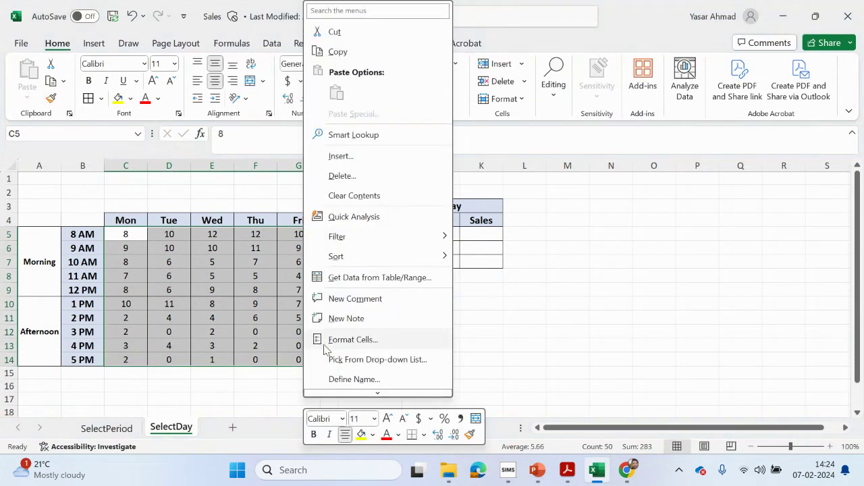
left_click(355, 378)
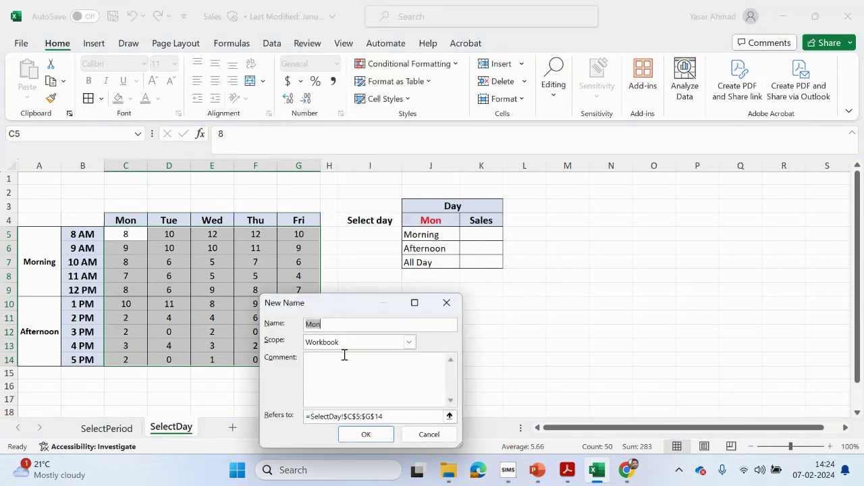
type("data")
left_click(366, 434)
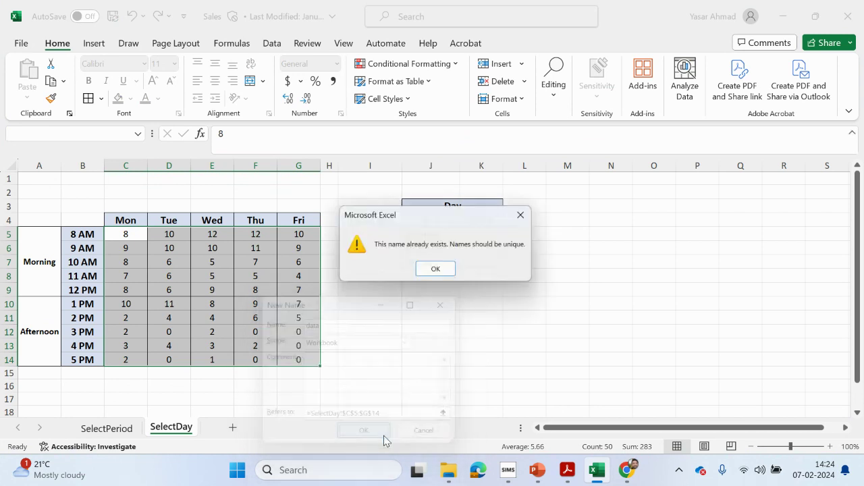
left_click(436, 274)
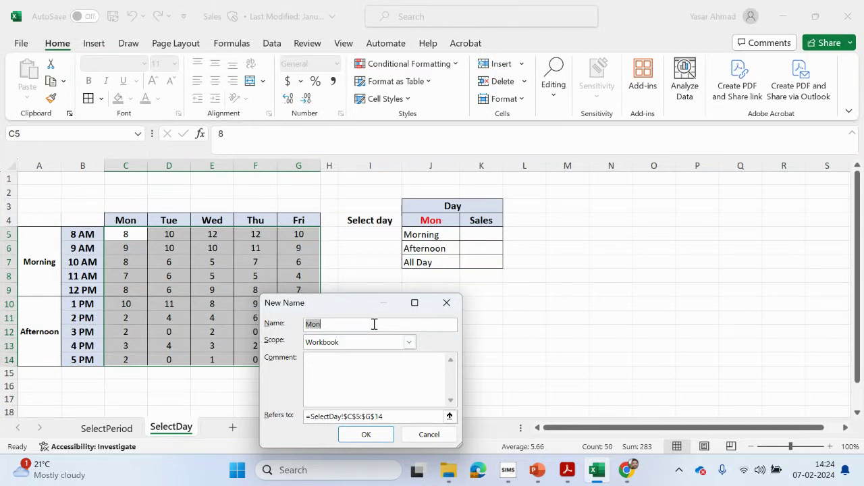
left_click(446, 303)
left_click(445, 302)
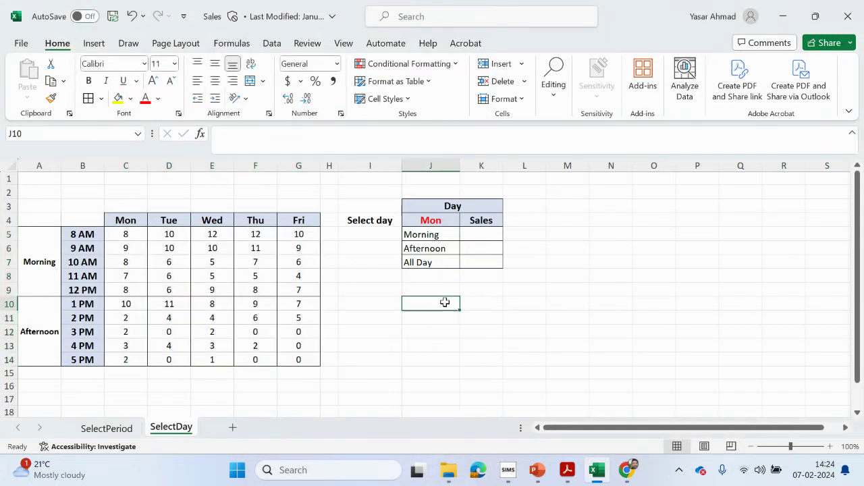
Enter =INDEX(C5:G14,,1) in J10 to spill Monday's sales down column J
type("=inde")
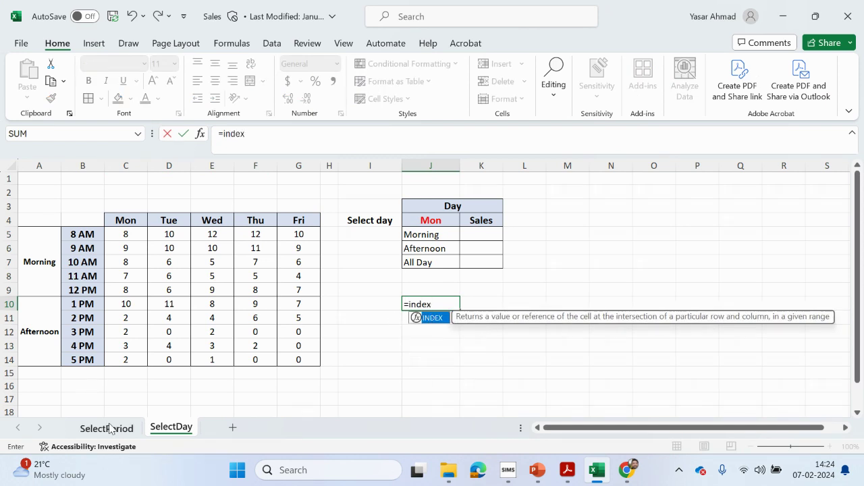
type("x")
double_click(428, 319)
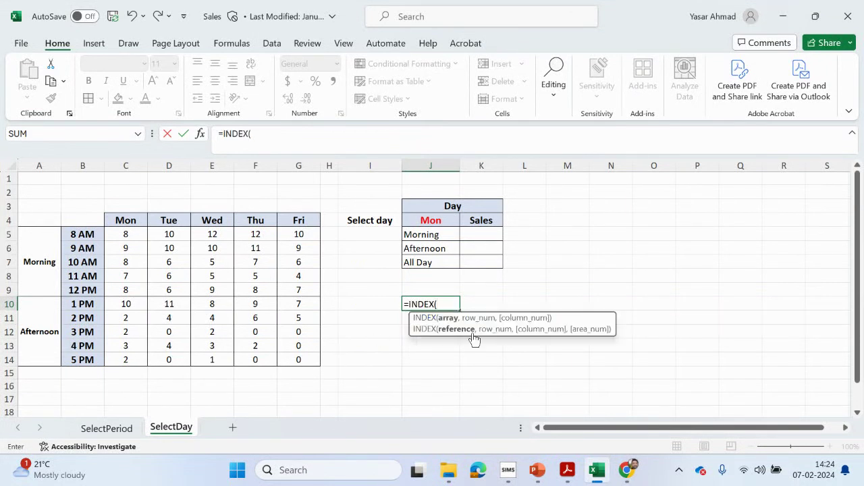
left_click_drag(137, 239, 309, 362)
mouse_move(564, 471)
type(",")
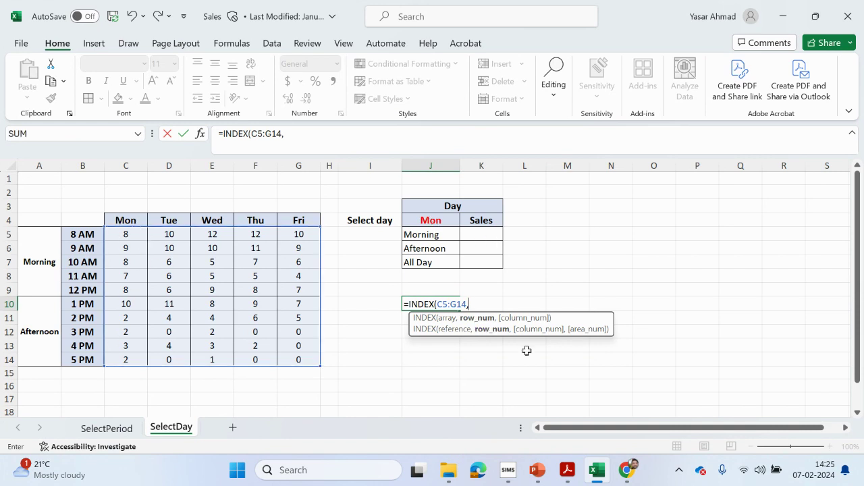
type(",1")
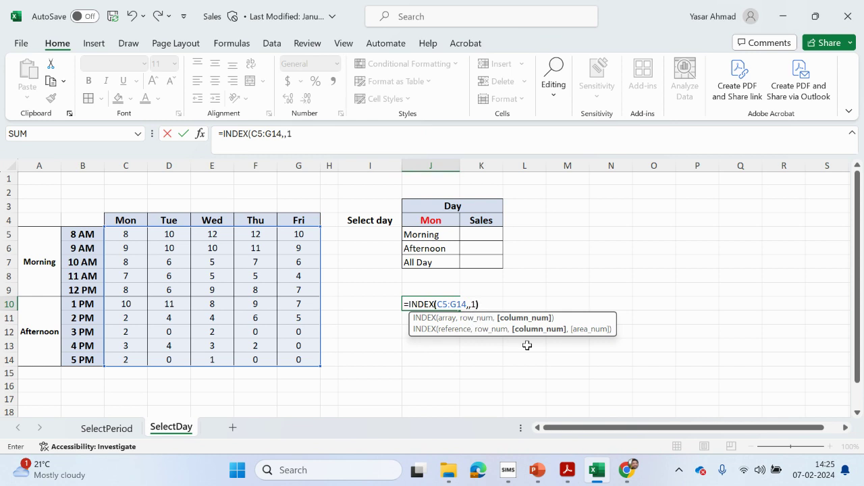
key("Return")
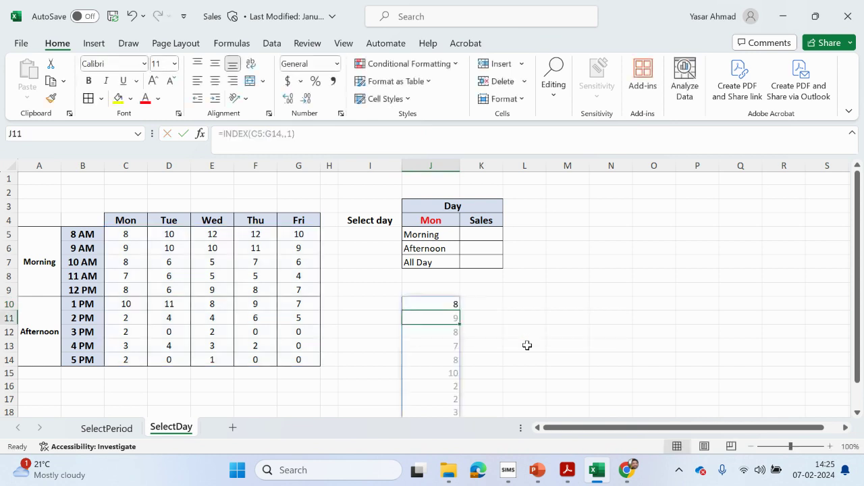
scroll(405, 308, "down", 1)
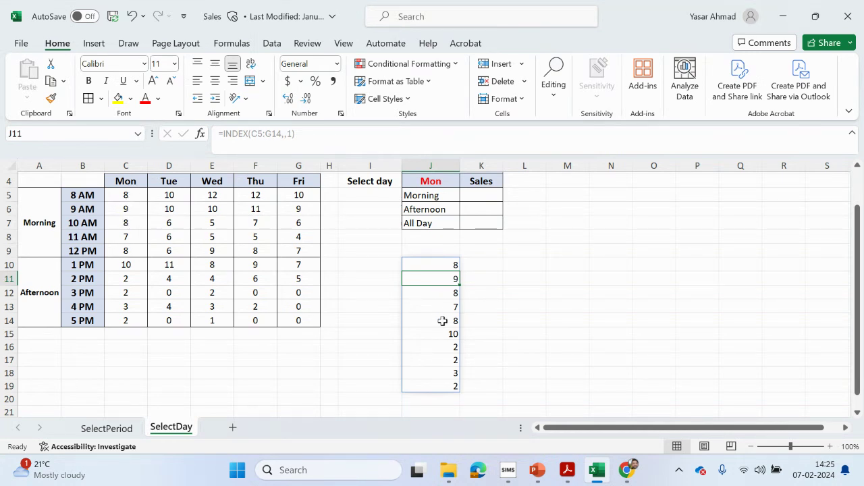
Change the INDEX column argument to 2 so J10 spills Tuesday's sales
left_click(436, 265)
double_click(289, 134)
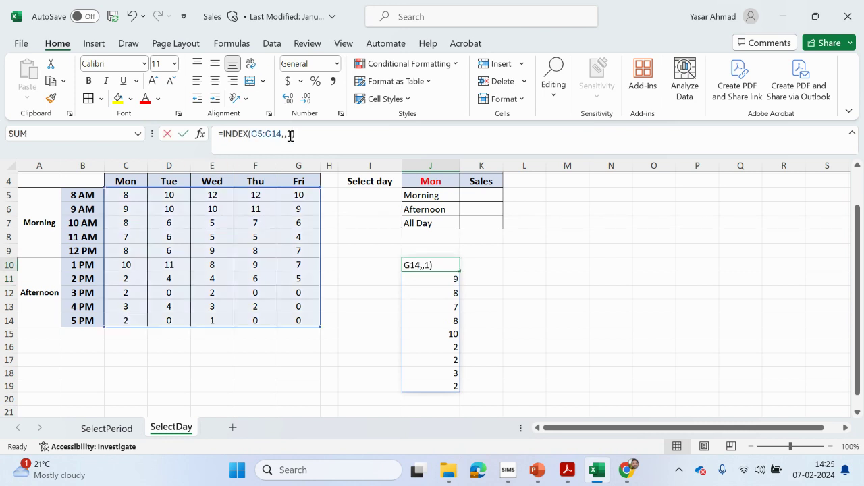
type("2")
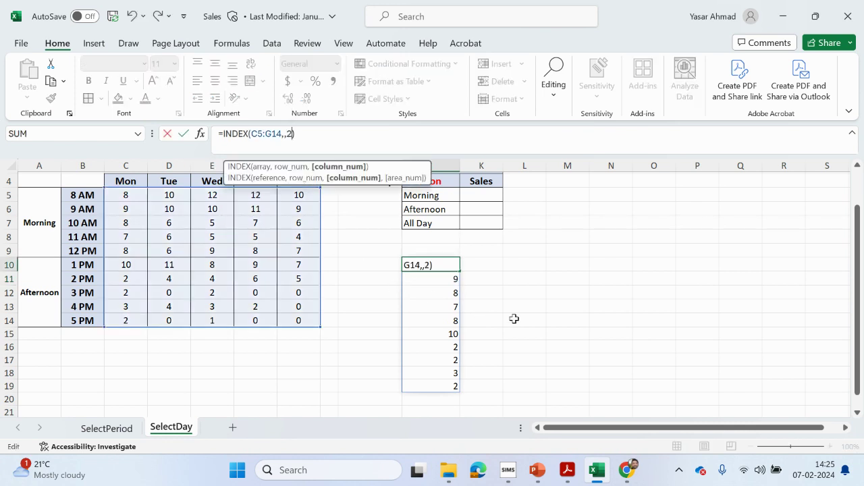
key("Return")
scroll(378, 304, "up", 1)
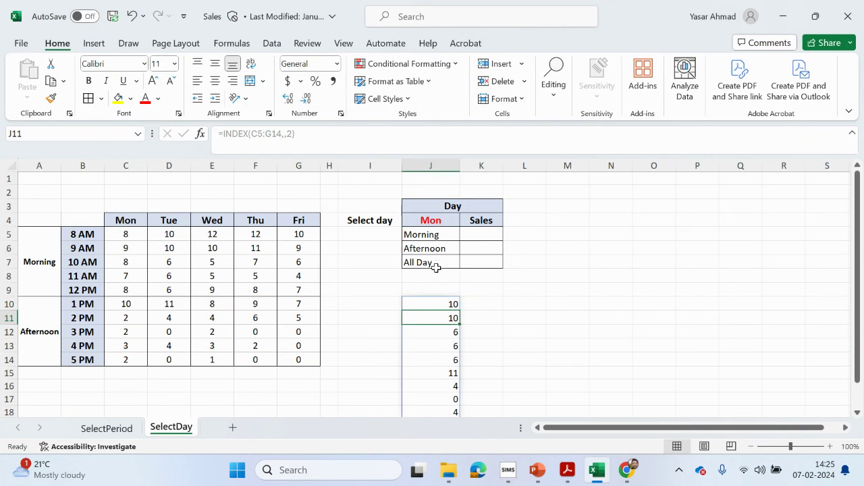
left_click(444, 303)
double_click(445, 304)
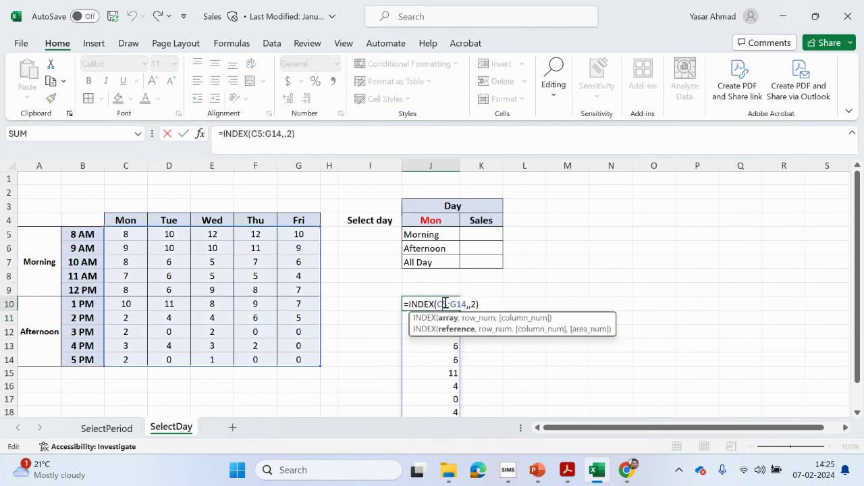
Replace the column number with MATCH(J4,C4:G4,0) to make =INDEX(C5:G14,,MATCH(J4,C4:G4,0))
left_click(473, 304)
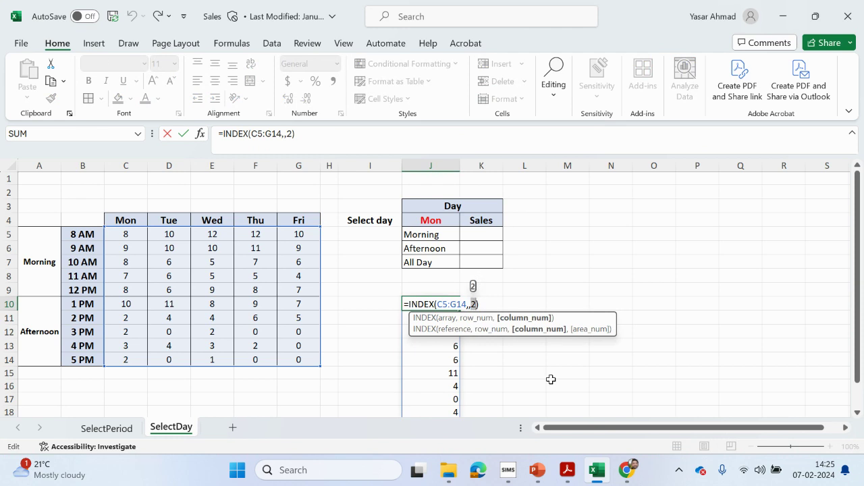
type("match")
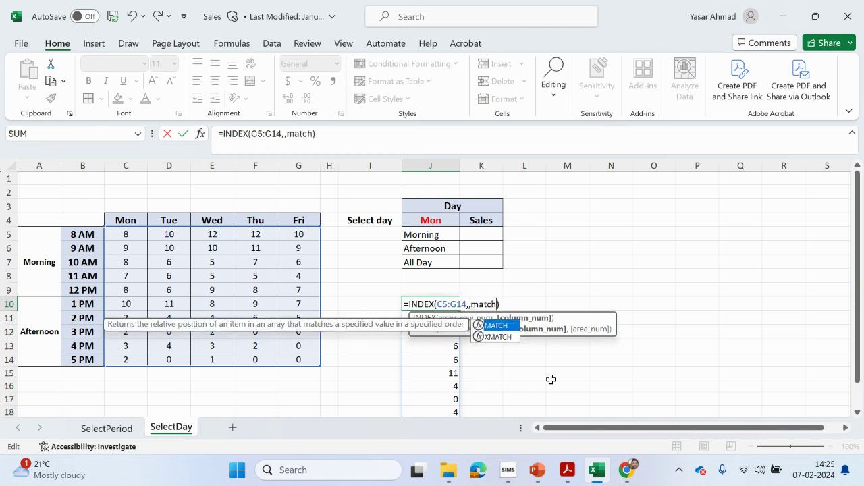
double_click(511, 326)
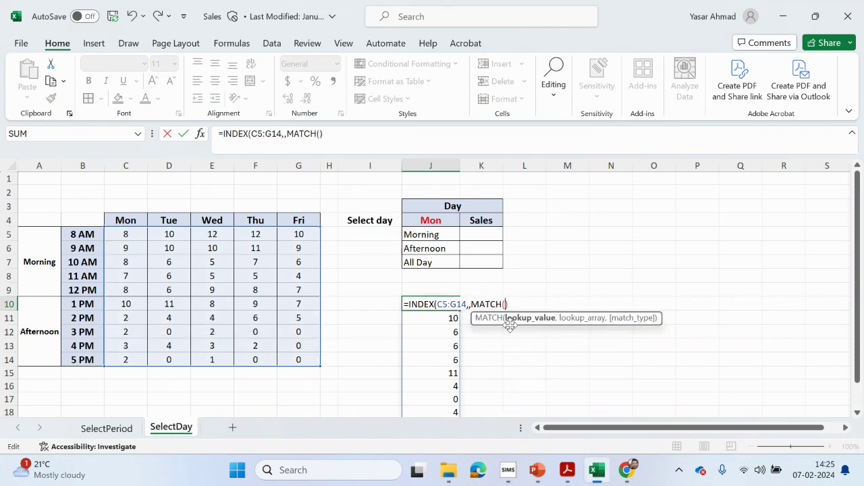
left_click_drag(126, 220, 297, 230)
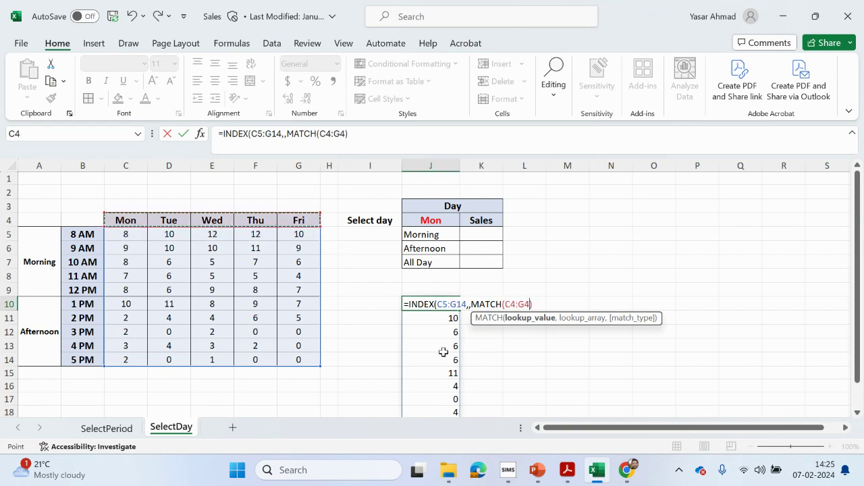
type(",")
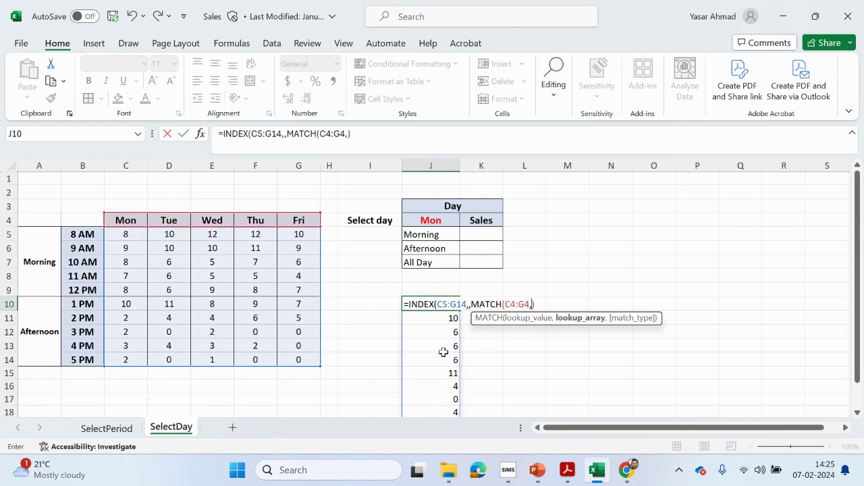
key("BackSpace")
key("BackSpace")
key("BackSpace")
key("BackSpace")
key("BackSpace")
key("BackSpace")
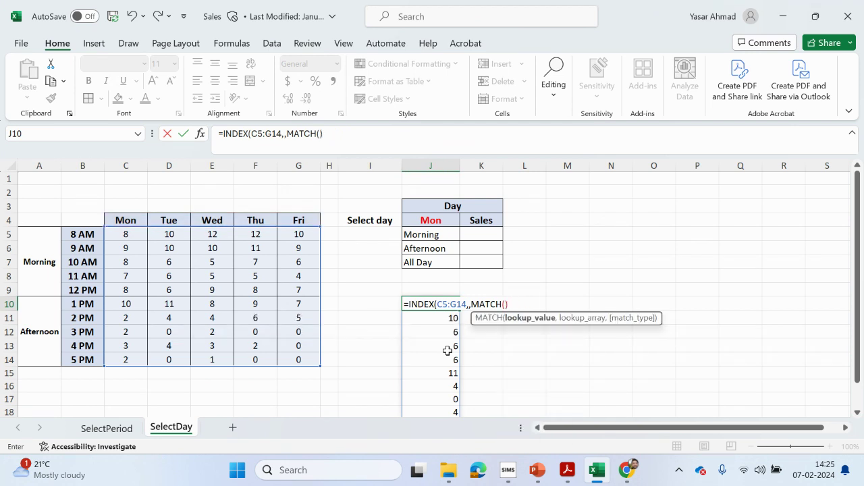
left_click(430, 221)
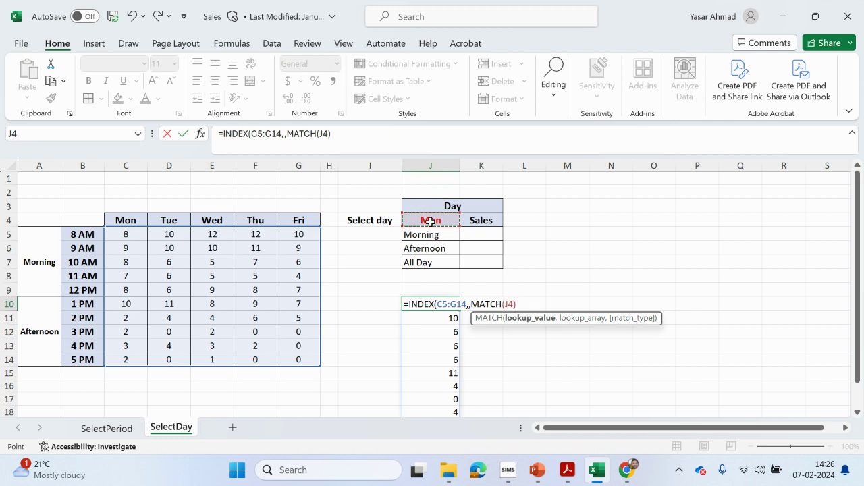
type(",")
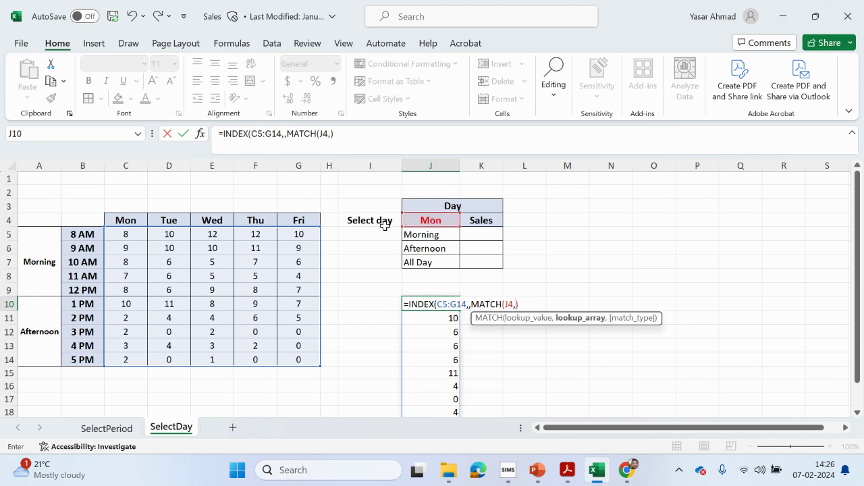
left_click_drag(123, 219, 315, 225)
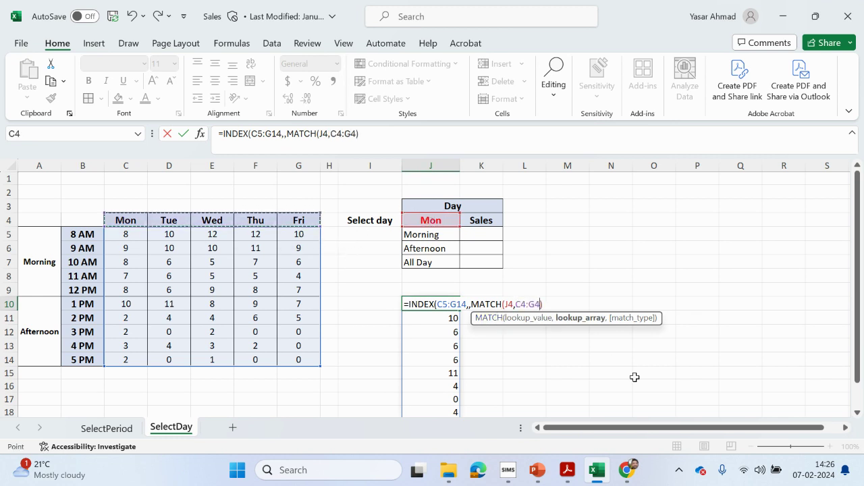
type(",")
double_click(587, 336)
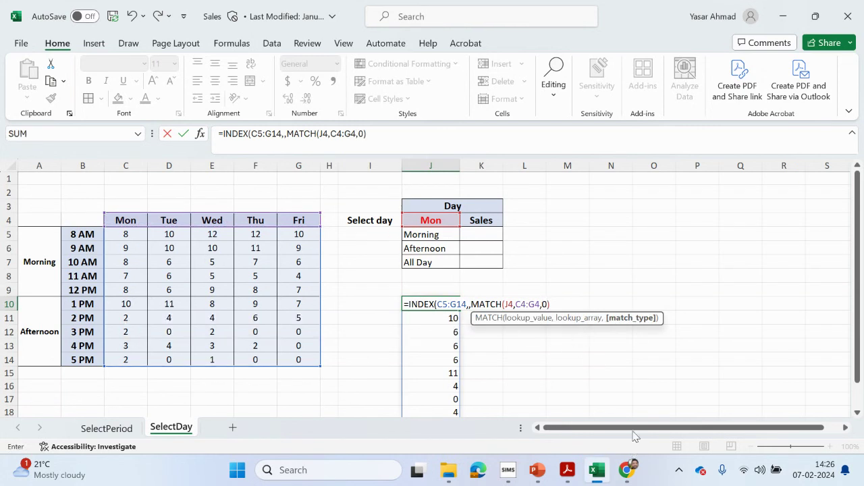
left_click(563, 307)
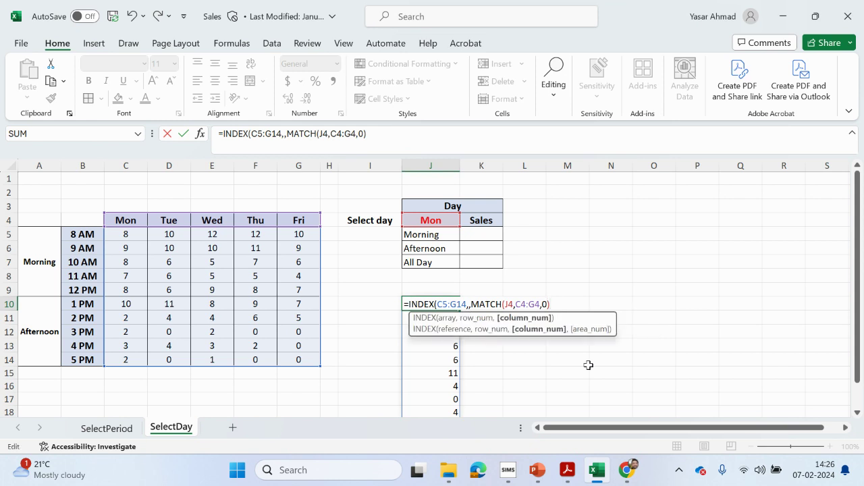
key("Return")
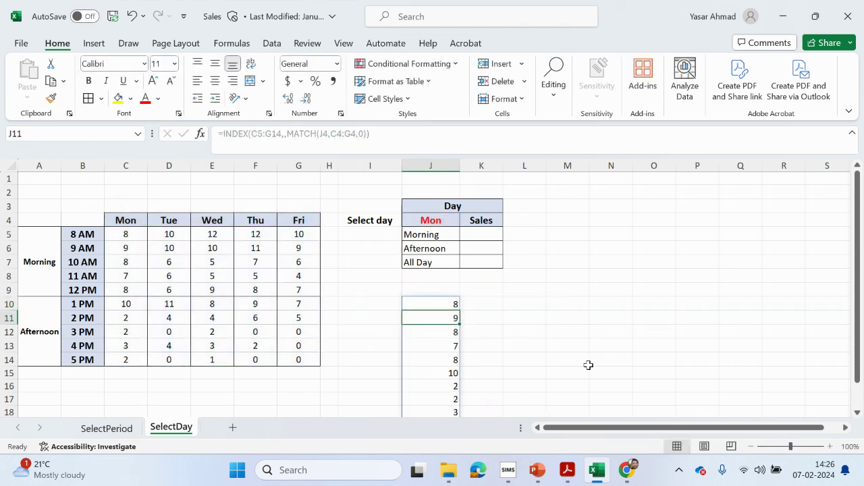
Pick Tue and then Wed in the J4 day list to test the lookup
left_click(442, 227)
left_click(465, 221)
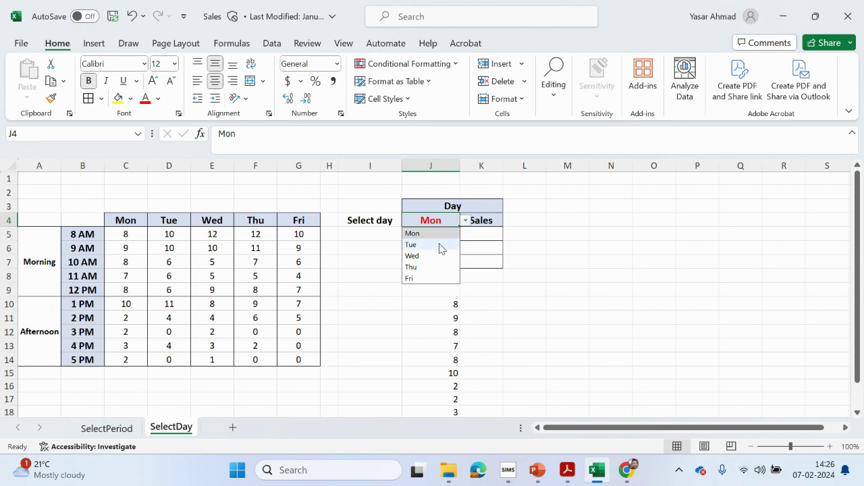
left_click(440, 248)
left_click(466, 222)
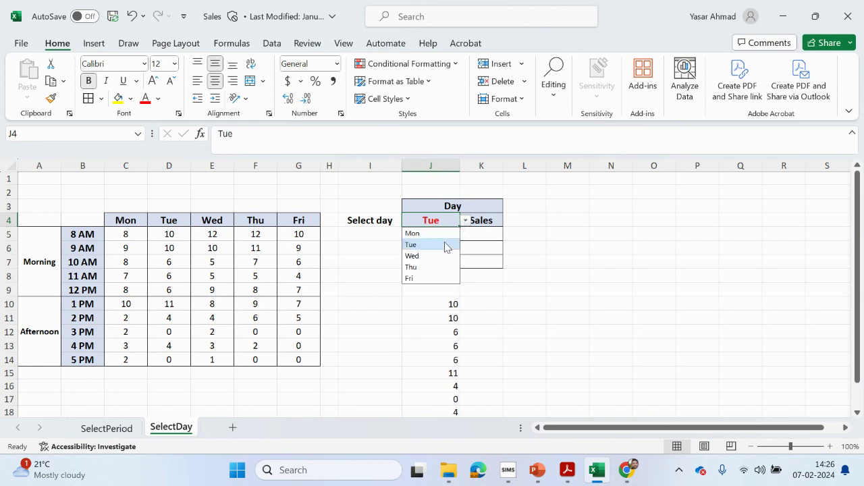
left_click(440, 256)
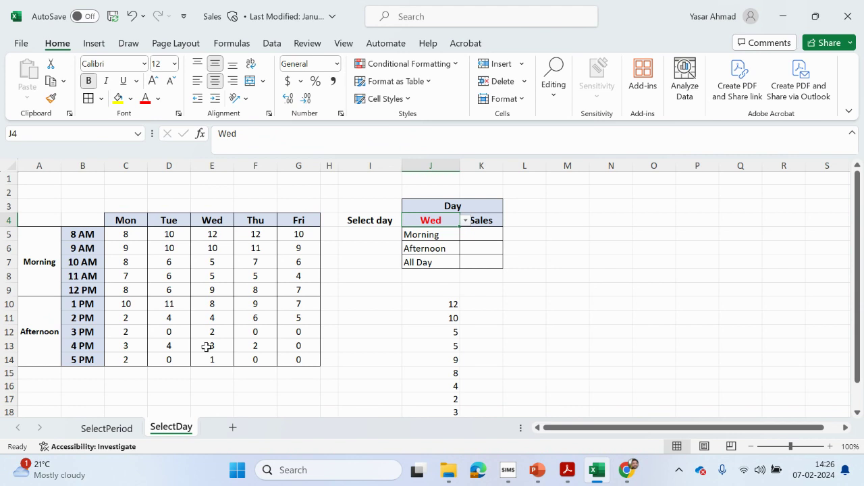
left_click(415, 302)
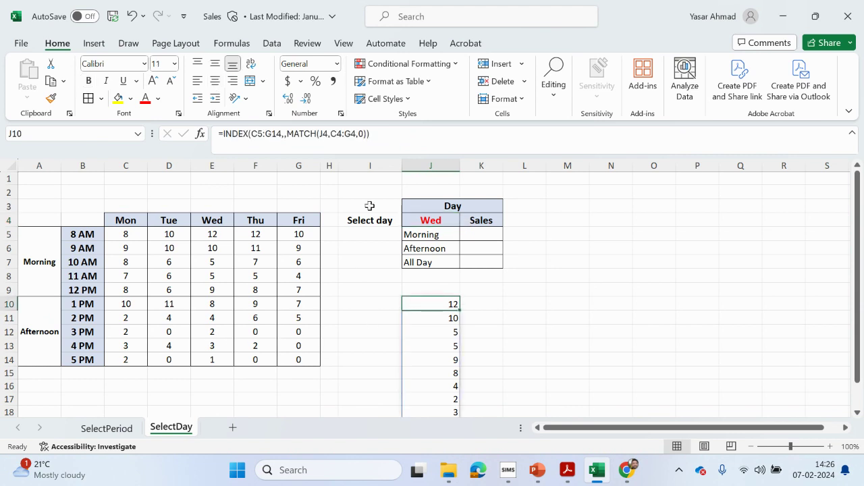
Cut the INDEX/MATCH formula text out of J10 and clear the cell
left_click_drag(381, 135, 226, 138)
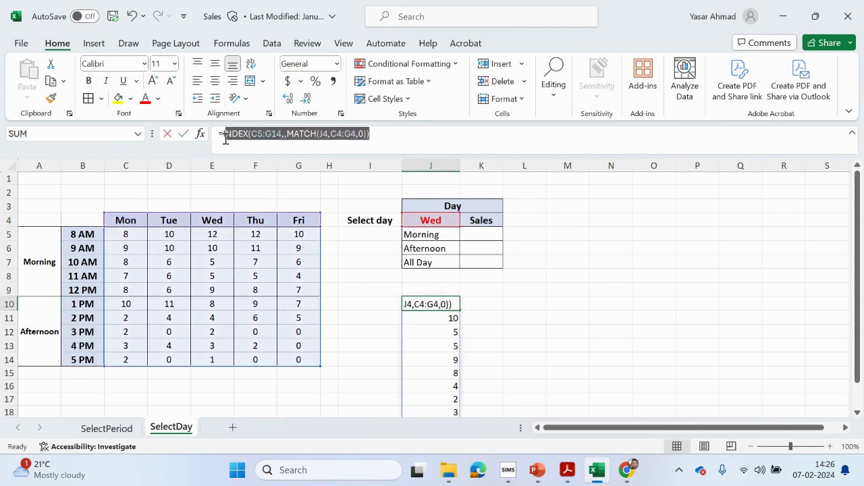
right_click(236, 140)
left_click(263, 143)
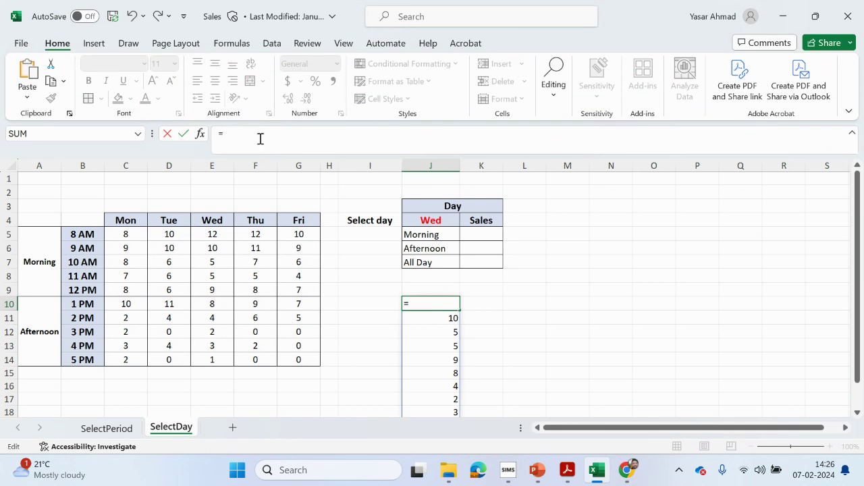
key("BackSpace")
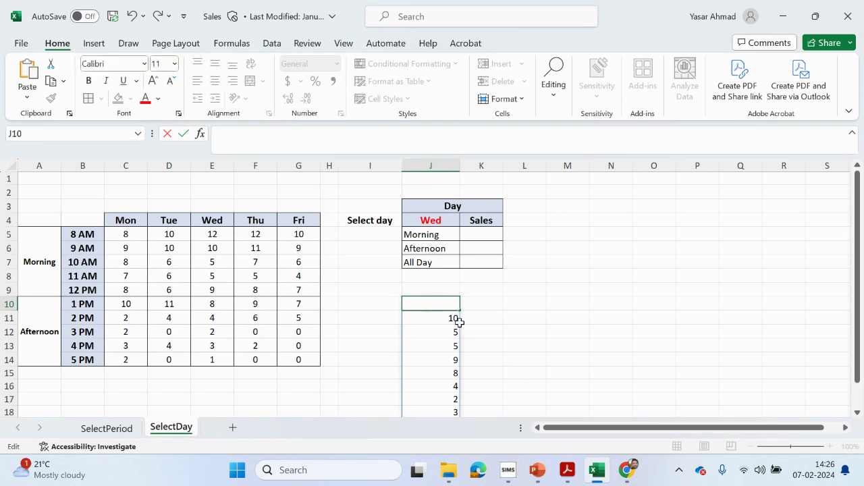
left_click(548, 345)
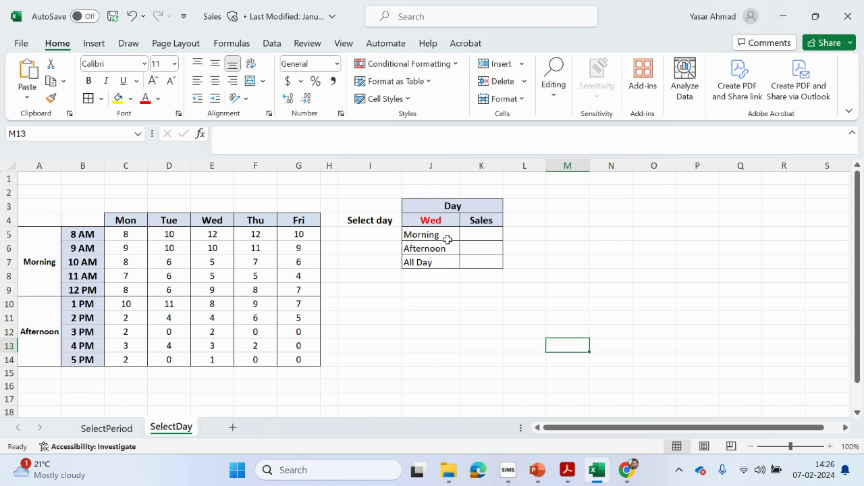
Check the morning, afternoon and full time ranges in B5:B14, then select K5
left_click(83, 233)
left_click_drag(83, 233, 89, 290)
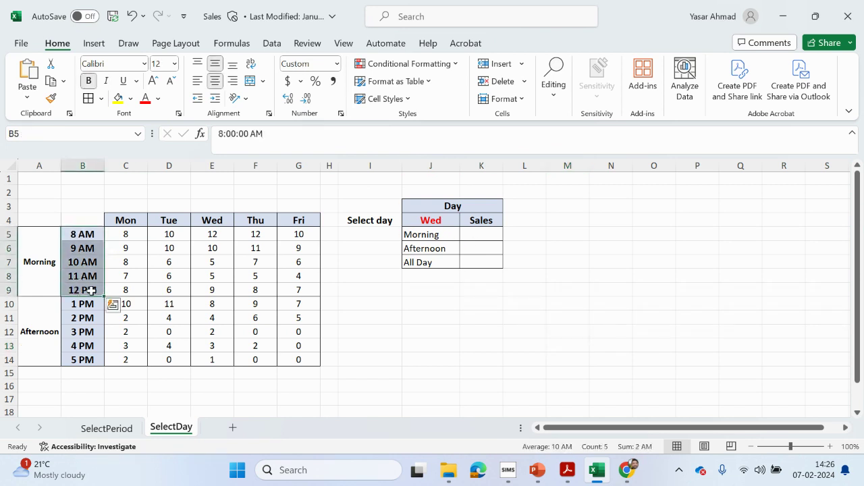
left_click_drag(82, 234, 83, 354)
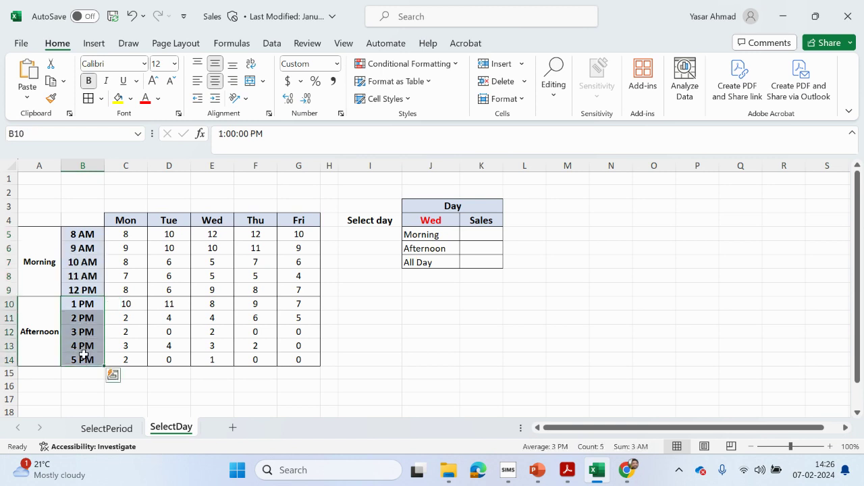
left_click_drag(82, 235, 82, 357)
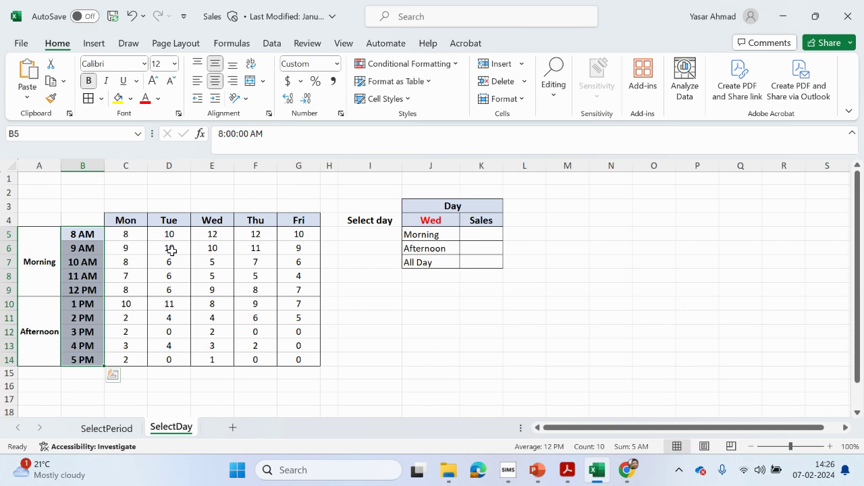
left_click(474, 235)
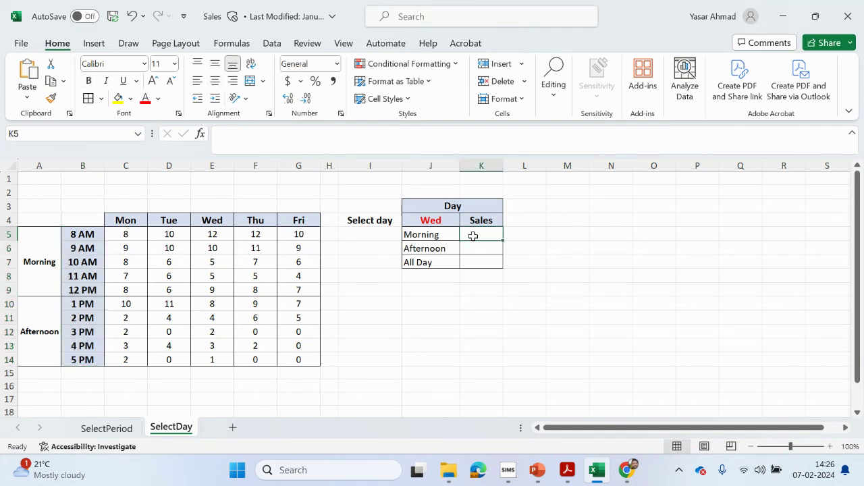
Start a SUMIF in K5 with the time column B5:B14 as its range
type("=u")
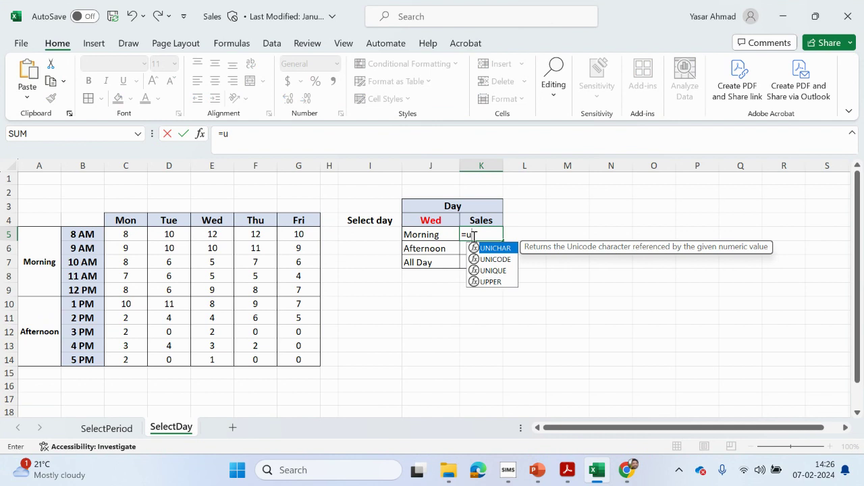
key("BackSpace")
type("sumif")
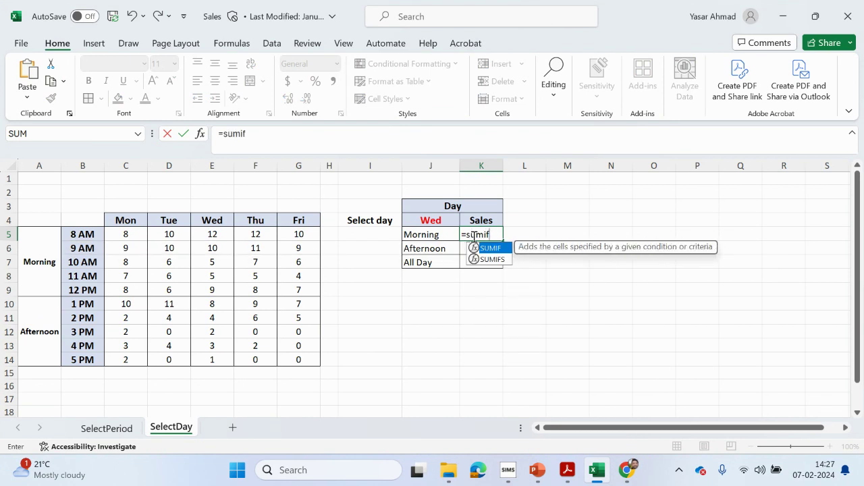
double_click(486, 249)
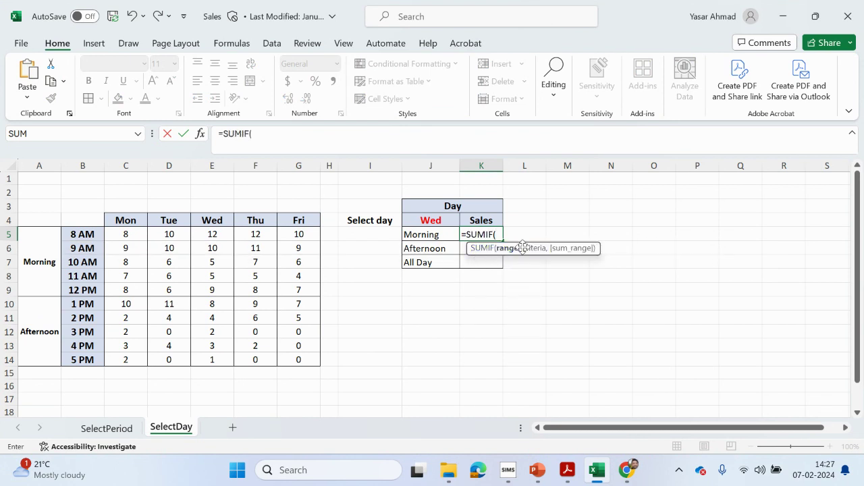
left_click_drag(85, 234, 88, 357)
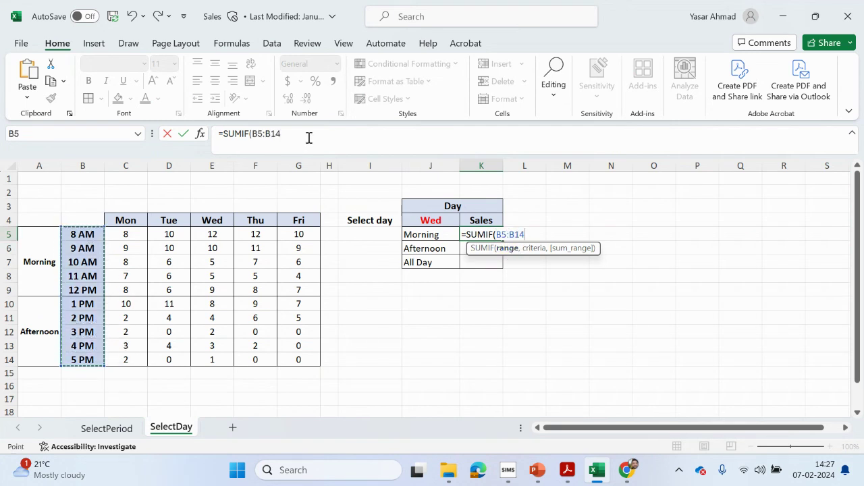
type(",")
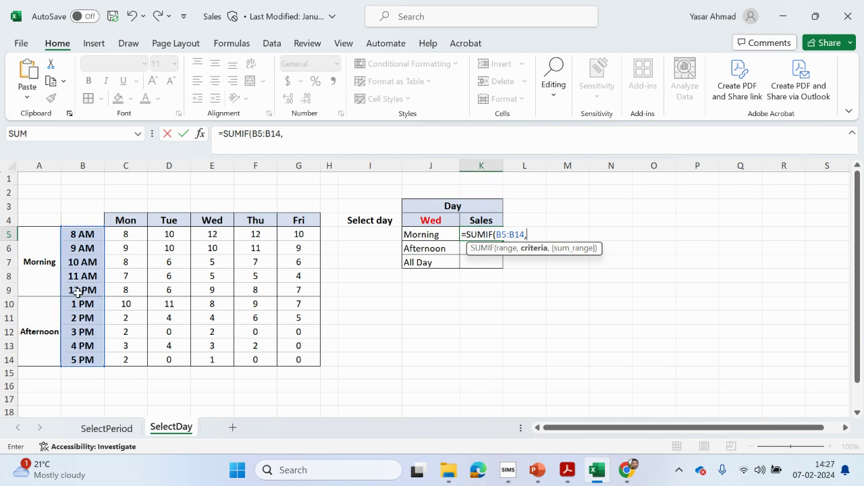
Add criterion "<=12:00" and the pasted INDEX/MATCH day column as sum range, giving 41
left_click(307, 133)
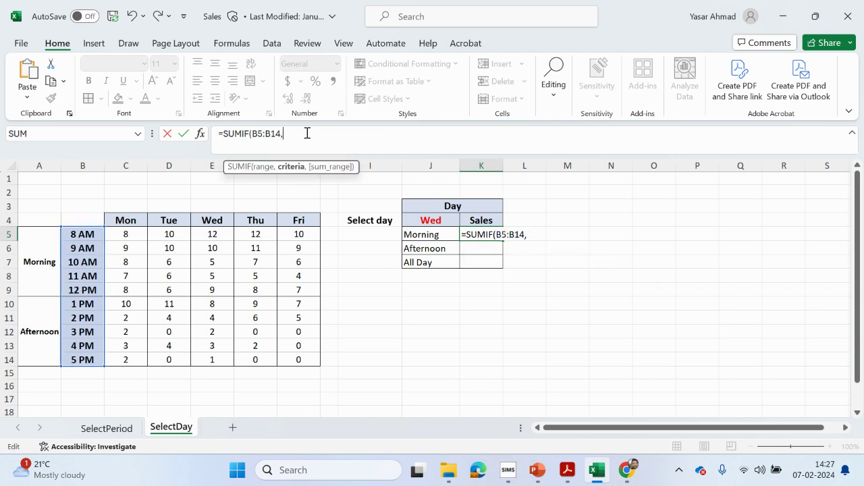
type("\"")
type("<=12:00\",")
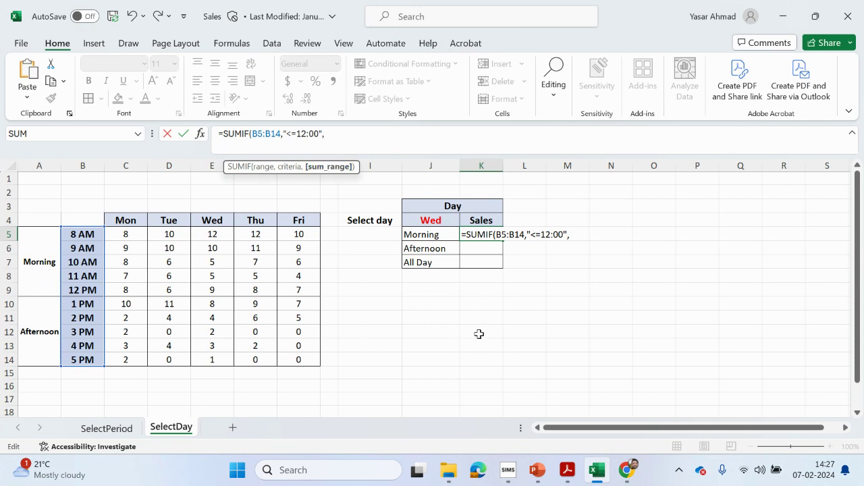
key("ctrl+v")
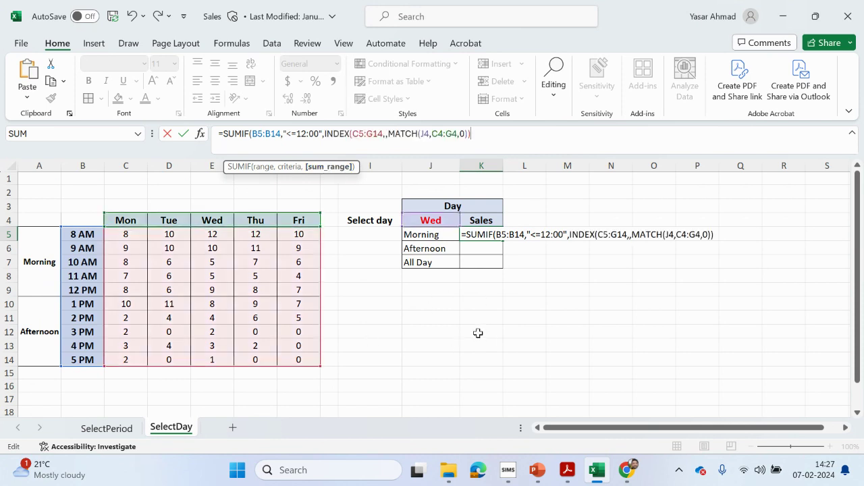
type(")")
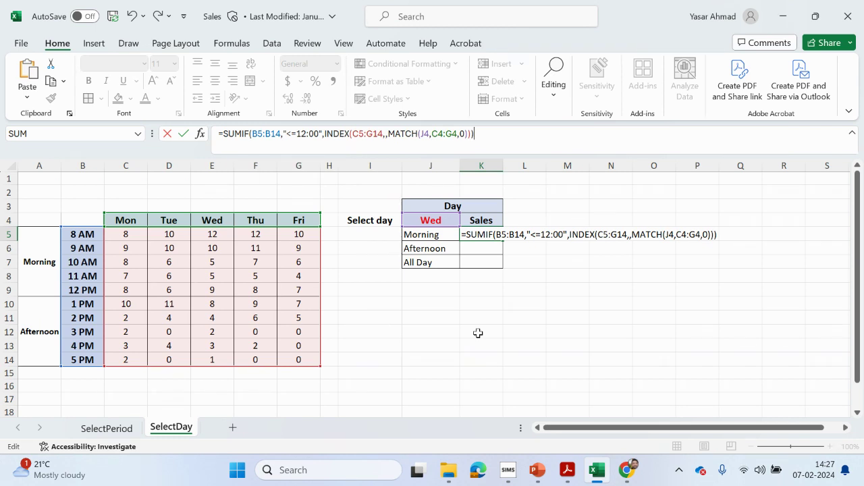
key("Return")
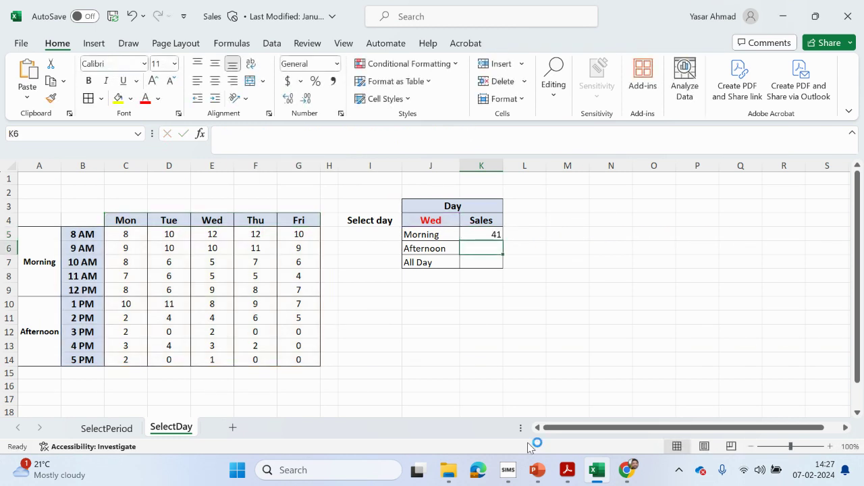
left_click(567, 472)
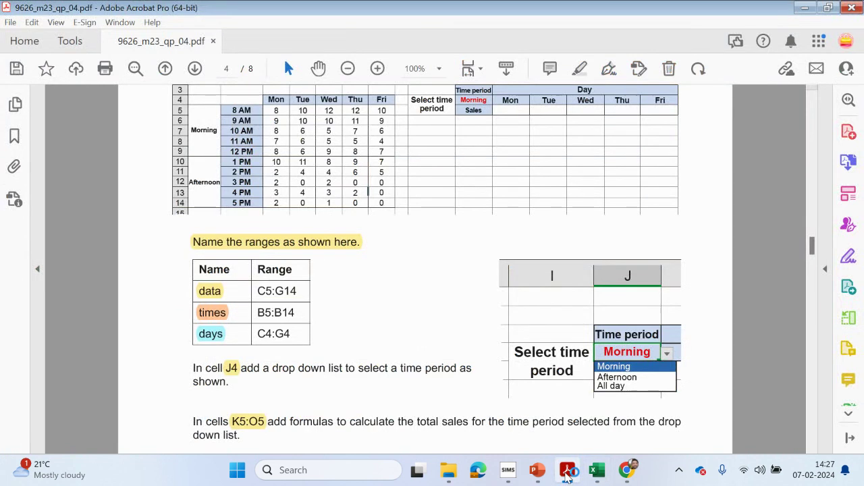
scroll(399, 371, "down", 8)
scroll(399, 376, "down", 10)
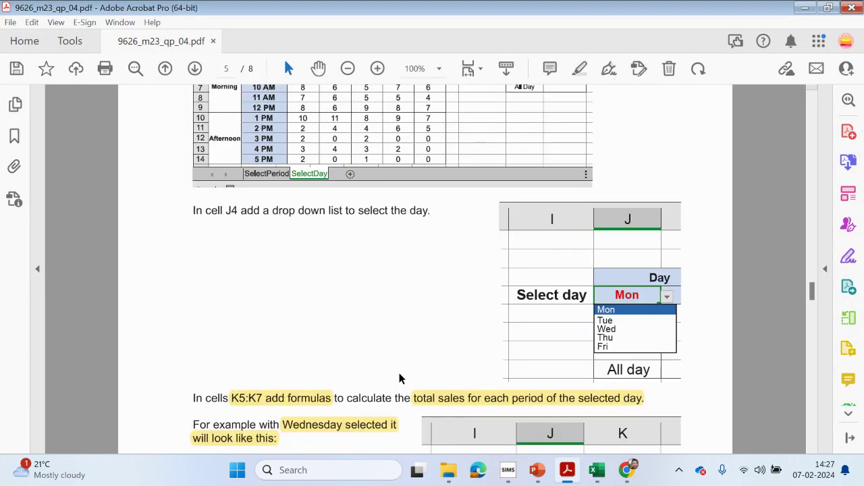
scroll(399, 378, "down", 5)
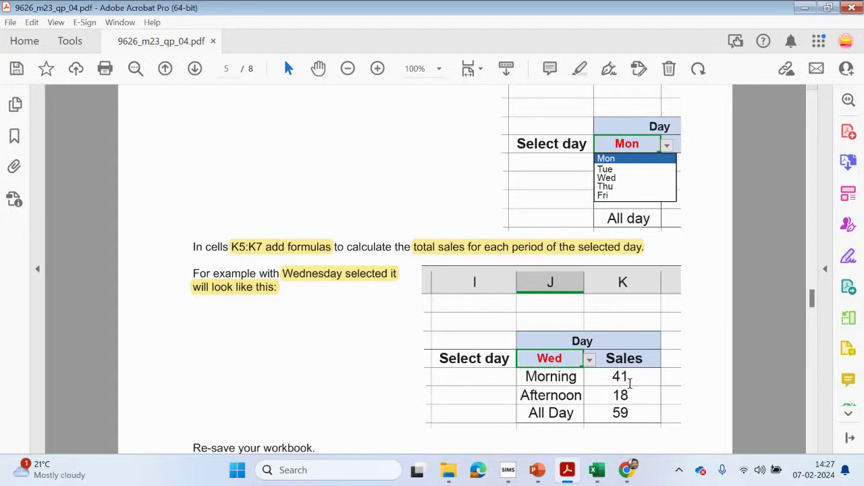
left_click(567, 476)
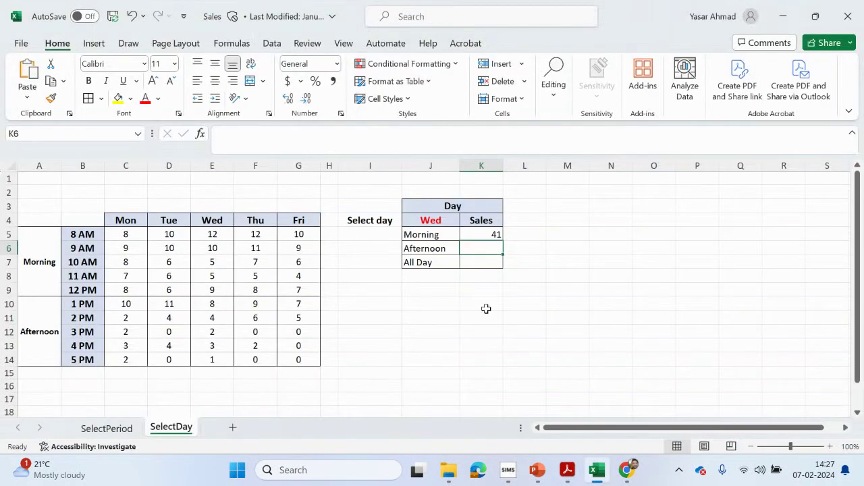
left_click(496, 236)
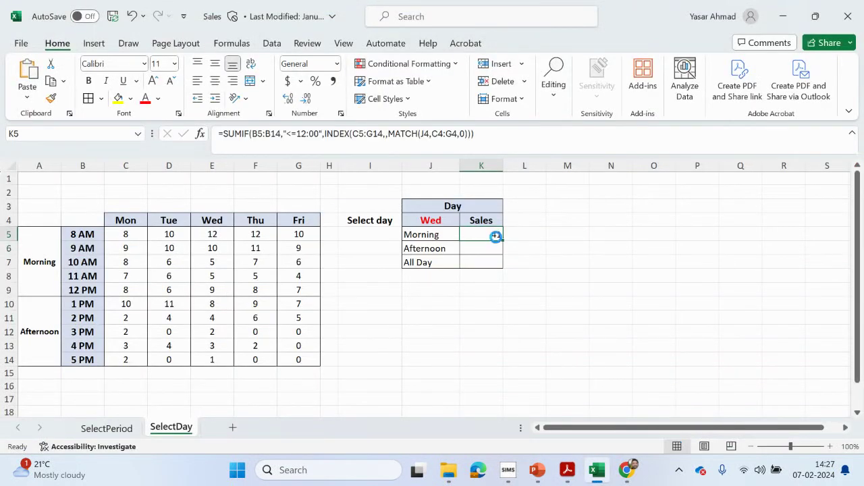
key("ctrl+c")
left_click(488, 248)
key("ctrl+v")
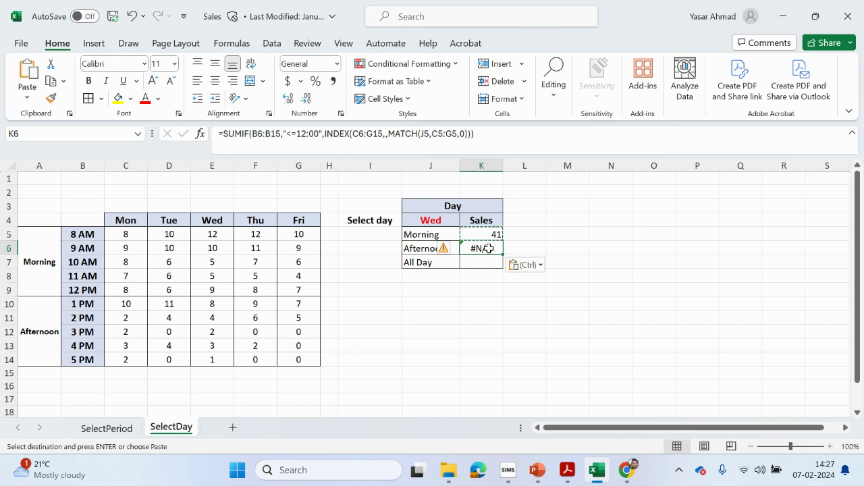
double_click(488, 248)
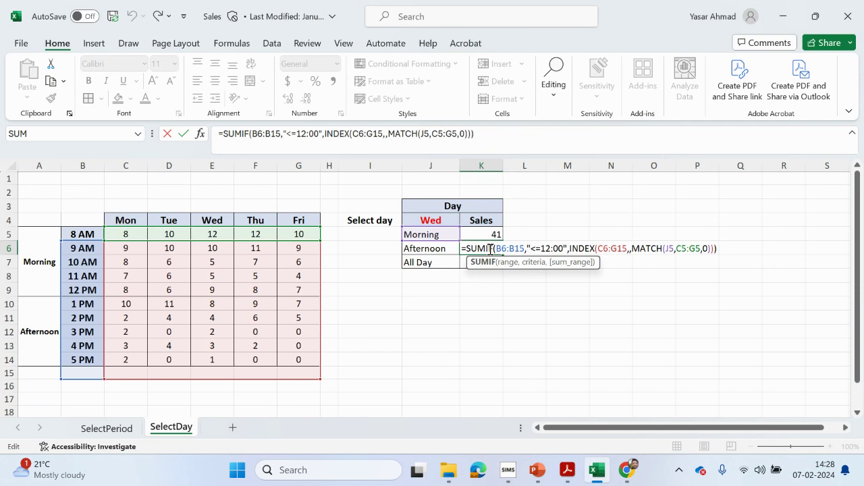
left_click_drag(720, 246, 695, 248)
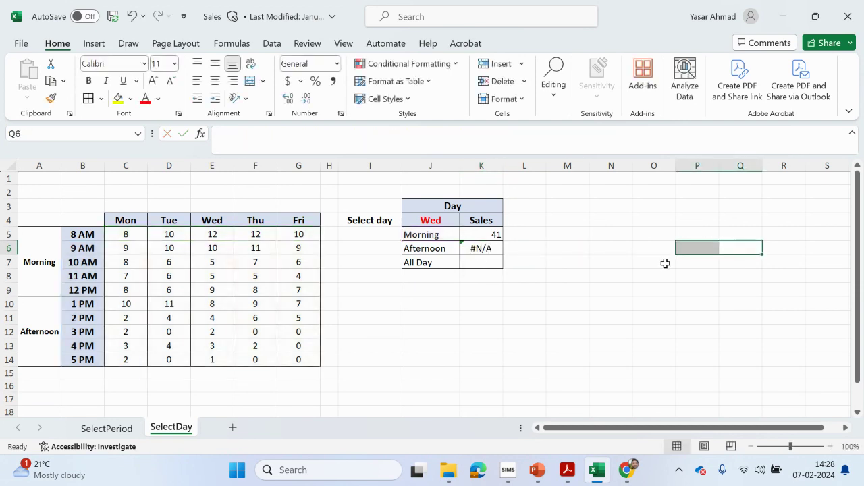
left_click(508, 287)
left_click(493, 250)
key("Delete")
left_click(498, 303)
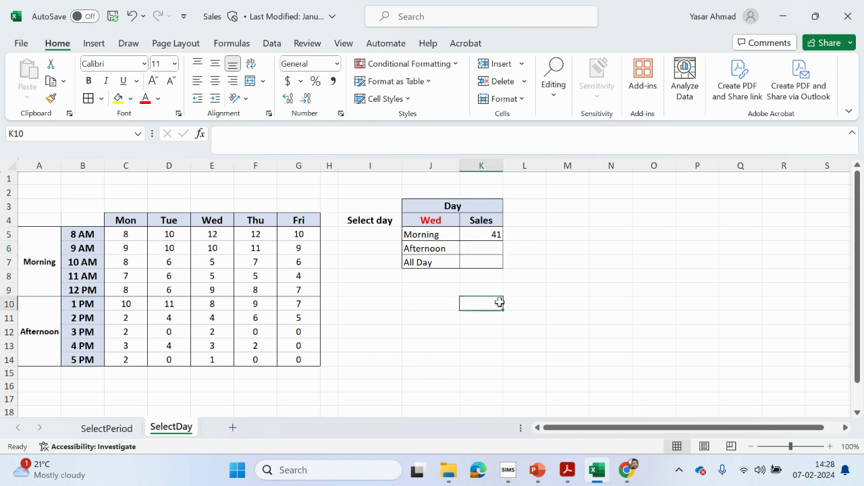
Copy the Morning formula text from K5 and paste it into K6
left_click(497, 236)
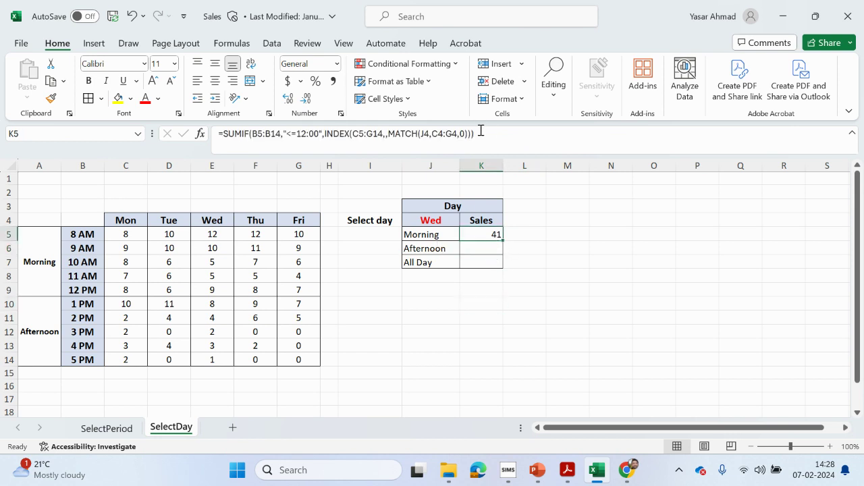
left_click_drag(493, 131, 218, 133)
right_click(227, 133)
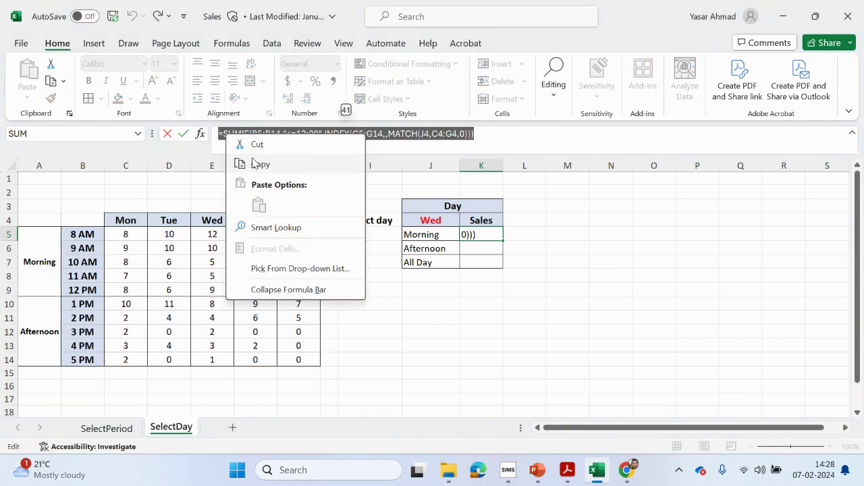
key("Escape")
key("Return")
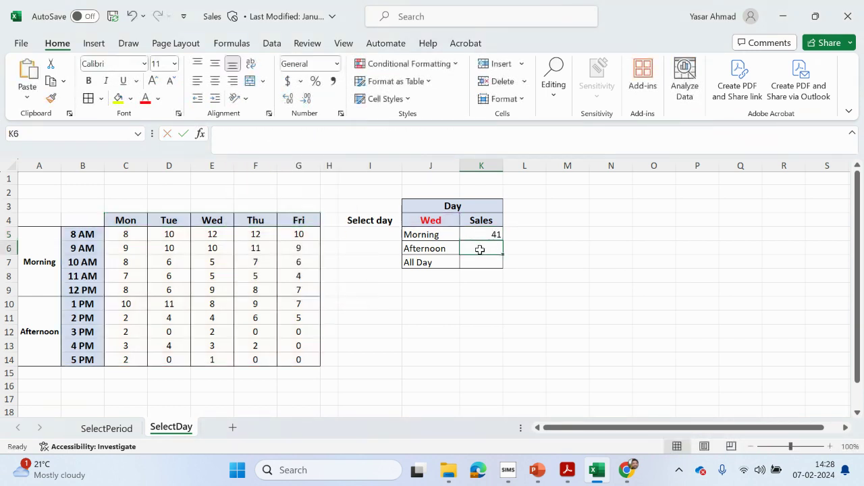
key("ctrl+v")
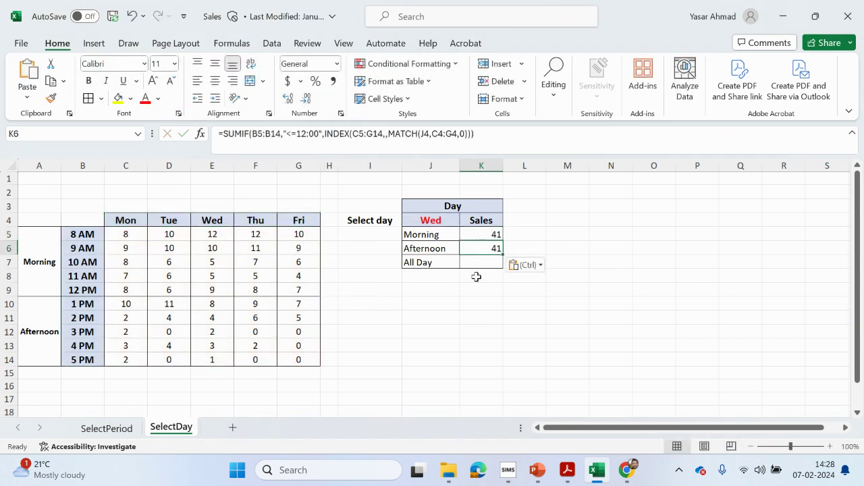
Change K6's criterion from <= to >12:00 so Afternoon shows 18, then bring back the exam PDF
double_click(499, 246)
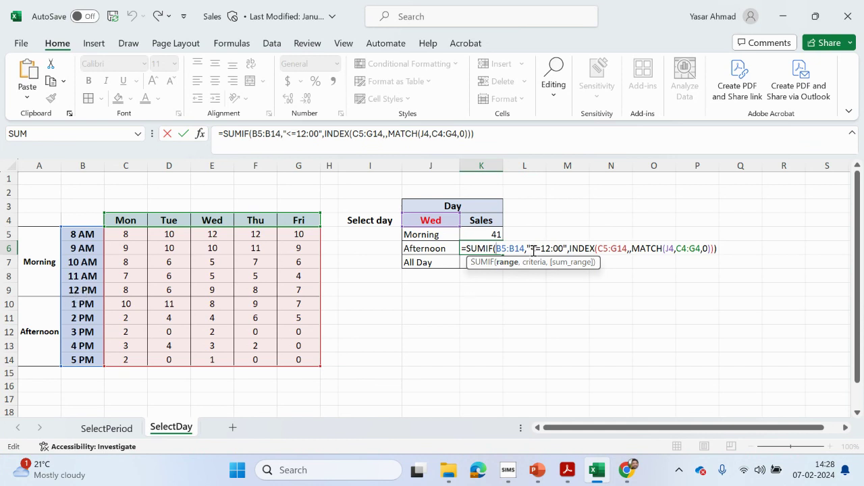
left_click_drag(531, 249, 542, 249)
type(">")
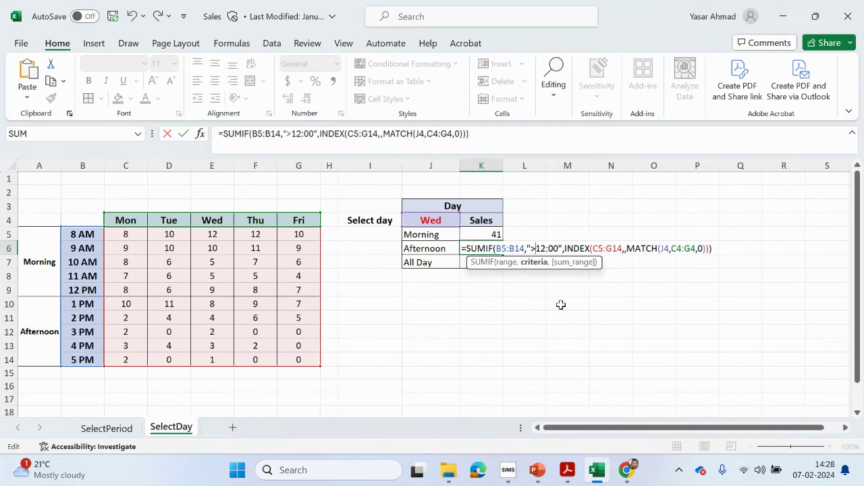
key("Return")
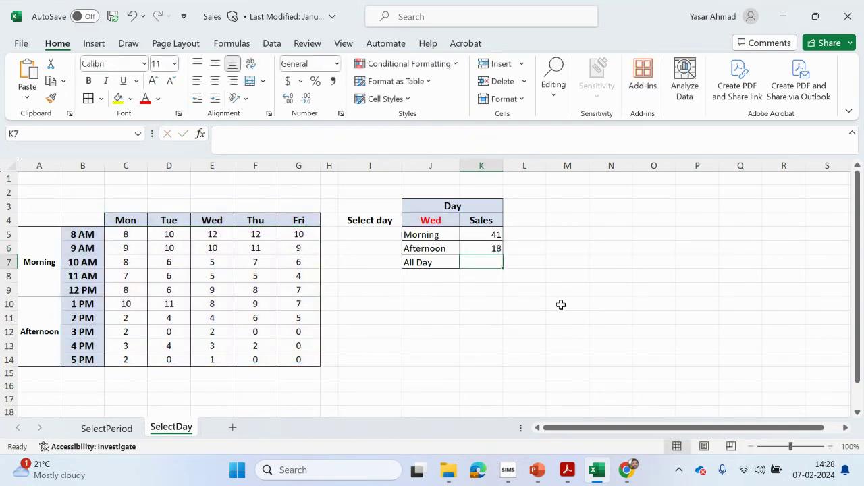
left_click(572, 474)
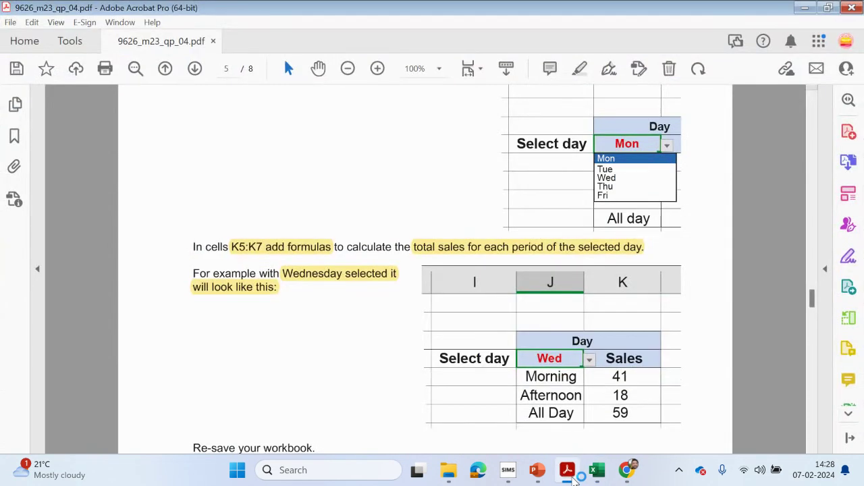
Back in Excel, take the Afternoon formula text from K6, undoing an accidental edit
left_click(571, 474)
left_click(493, 247)
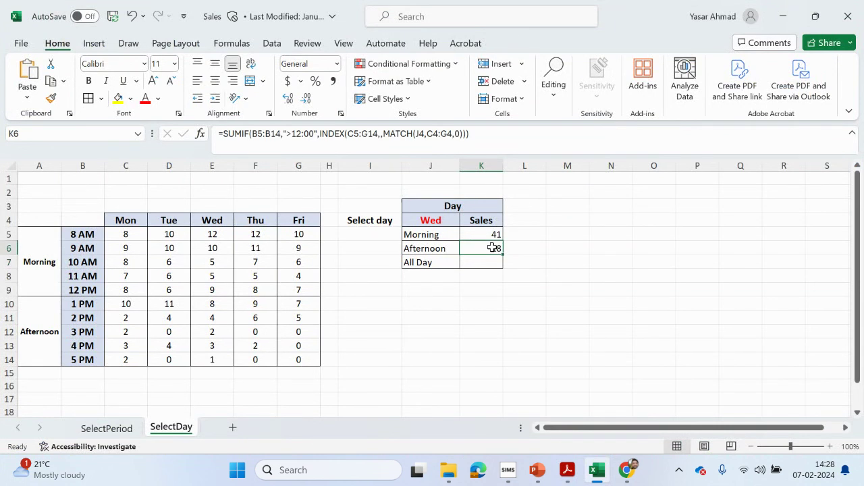
left_click_drag(498, 135, 194, 137)
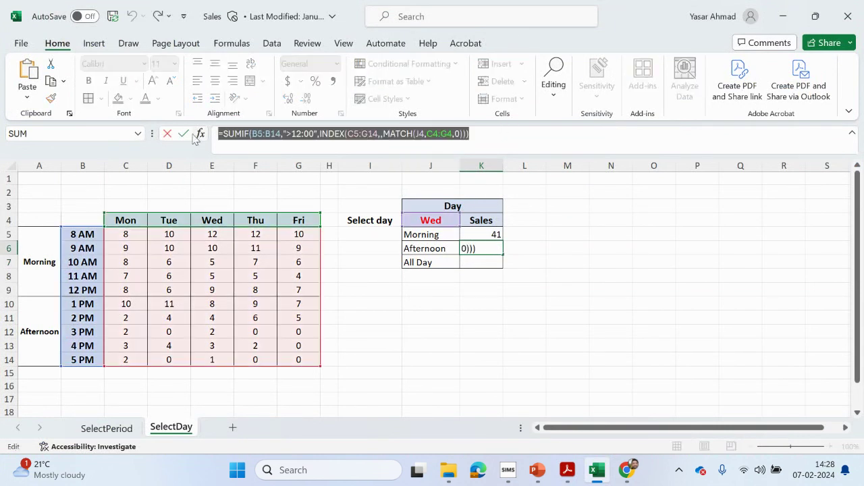
type("=")
left_click(496, 265)
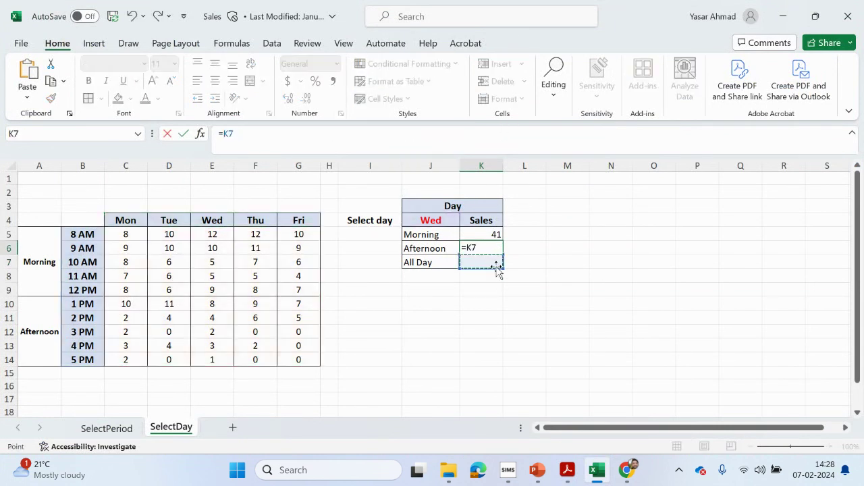
key("ctrl+z")
Set K7 to =SUM(INDEX(C5:G14,,MATCH(J4,C4:G4,0))) so All Day shows 59
key("Return")
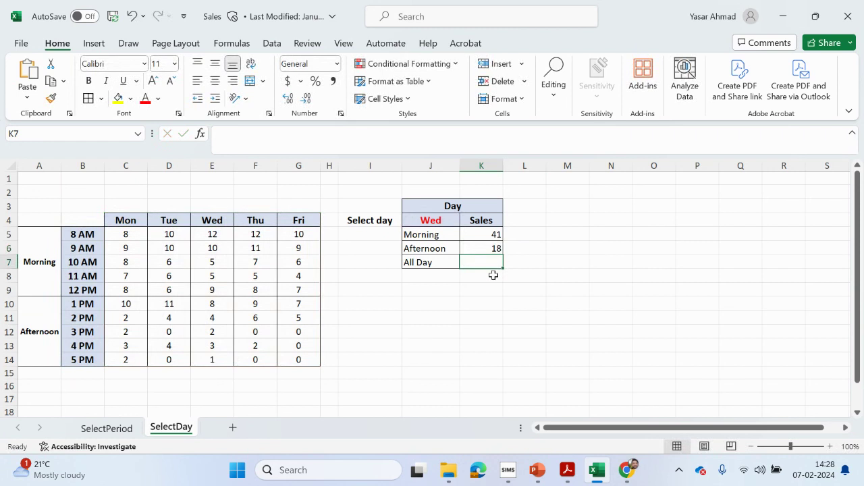
key("ctrl+v")
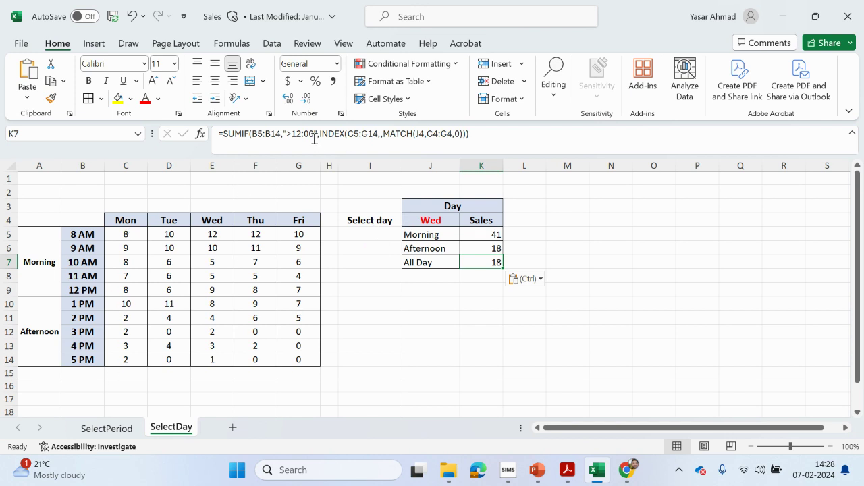
left_click_drag(318, 135, 247, 135)
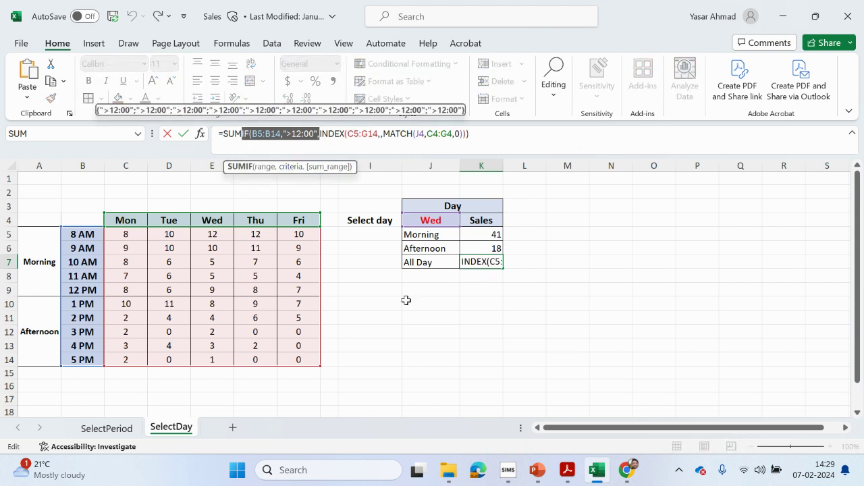
key("BackSpace")
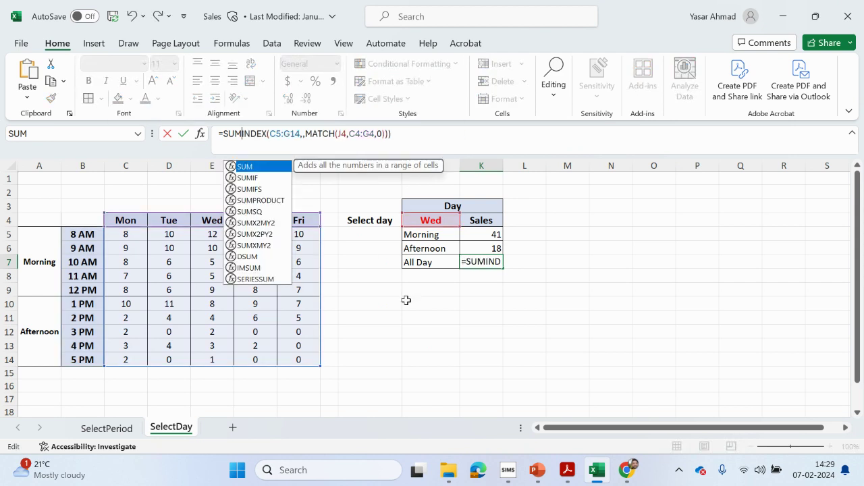
type("(")
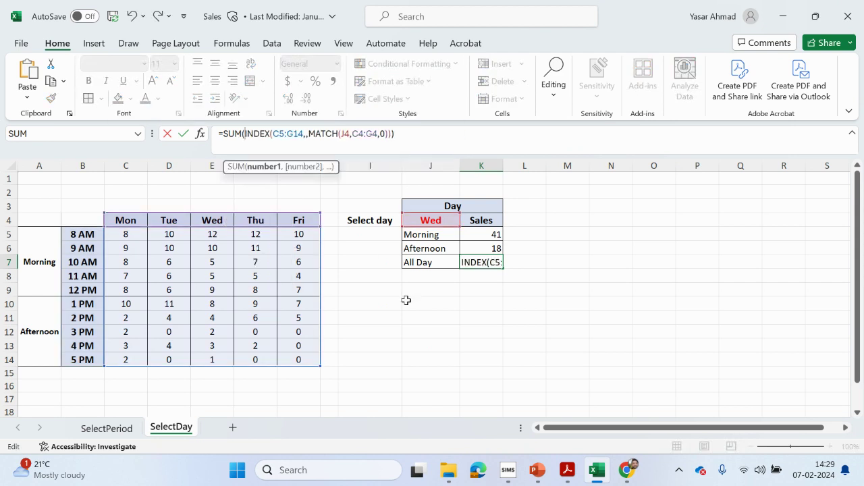
key("Return")
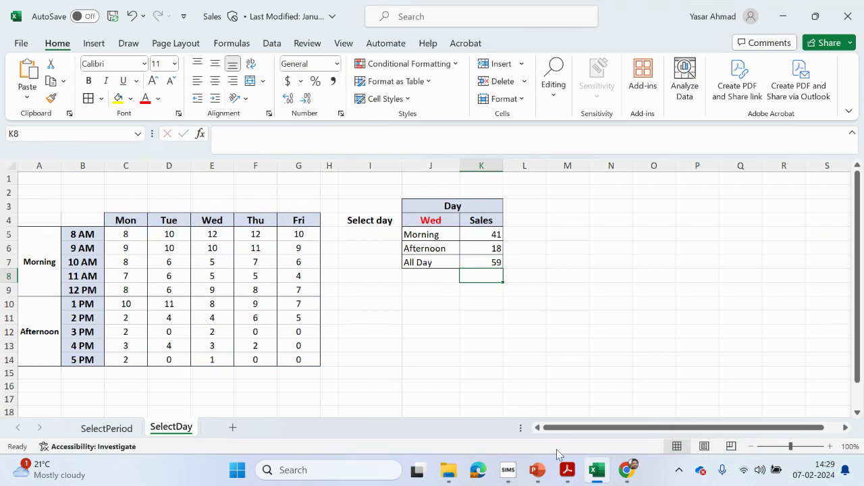
left_click(566, 469)
scroll(521, 387, "down", 1)
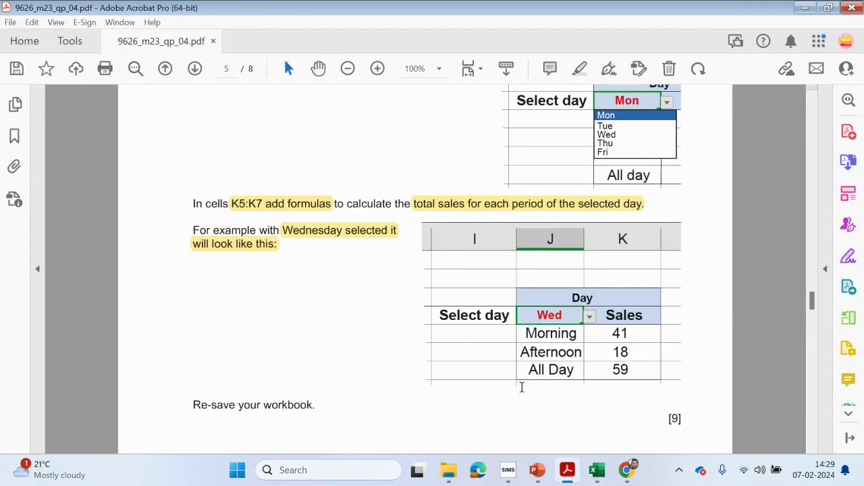
scroll(523, 393, "down", 3)
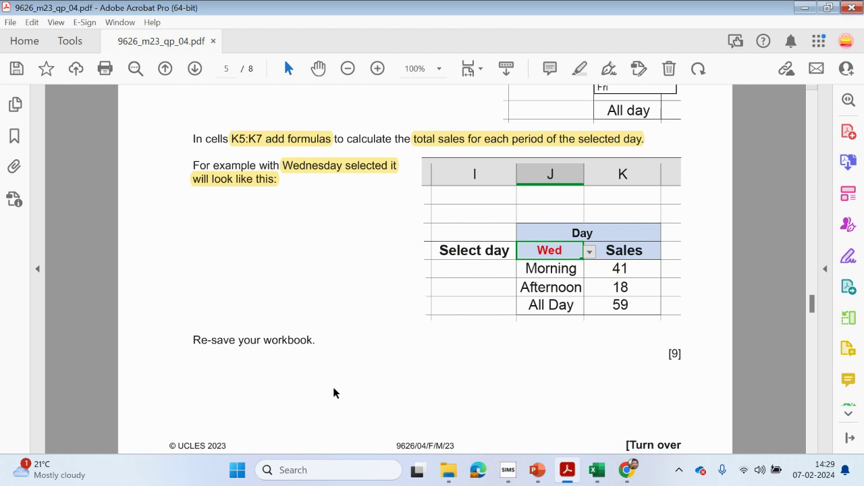
scroll(332, 393, "down", 6)
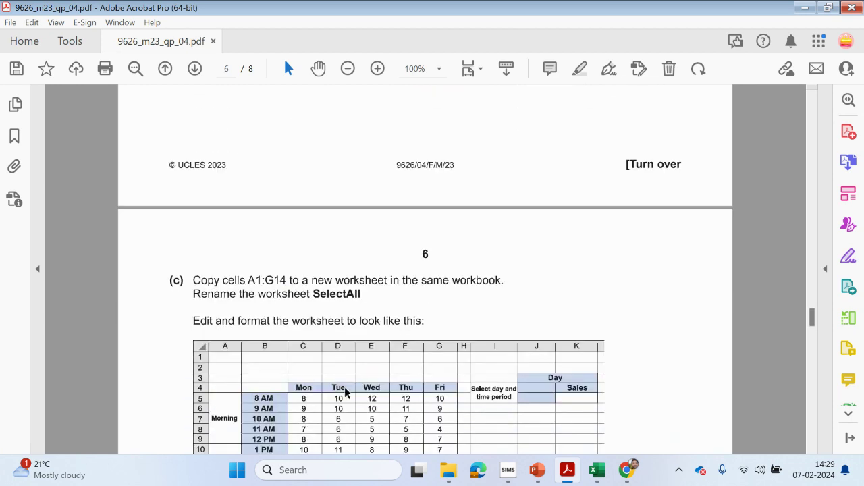
scroll(346, 392, "down", 2)
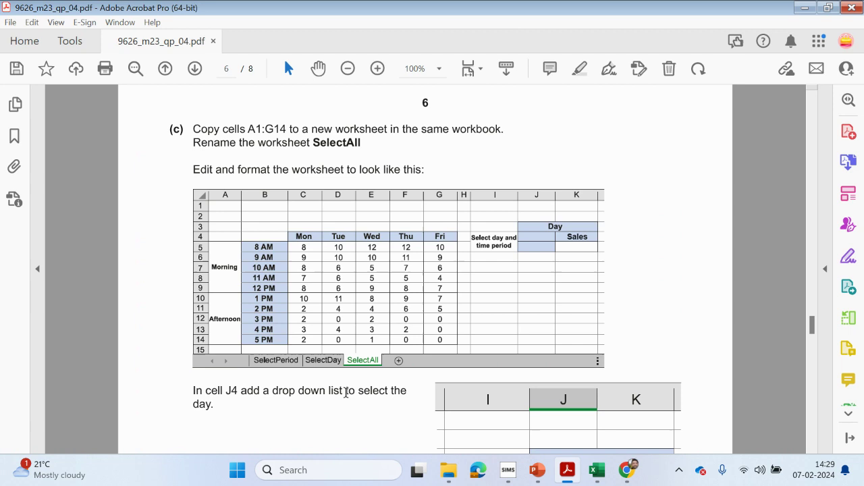
scroll(346, 395, "down", 3)
scroll(345, 398, "up", 2)
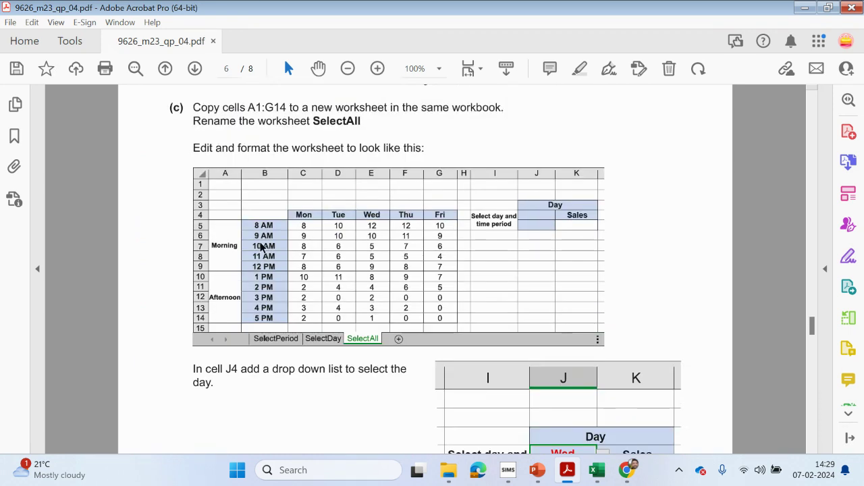
scroll(374, 297, "down", 12)
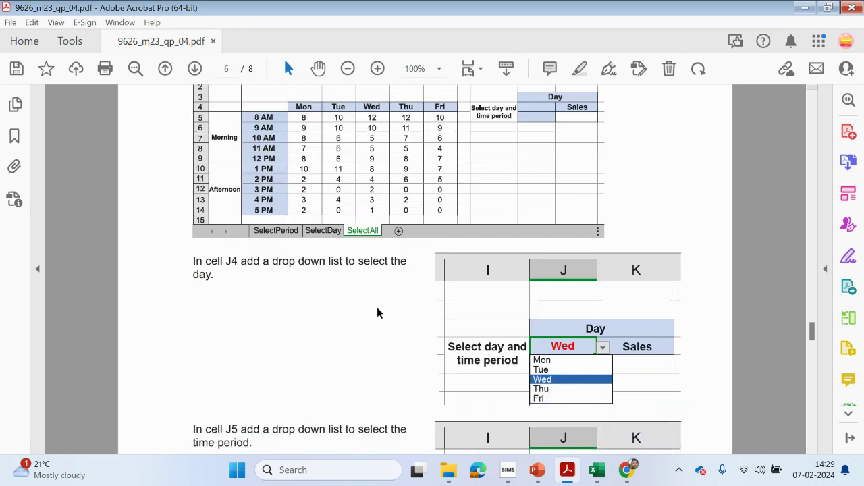
scroll(378, 321, "down", 6)
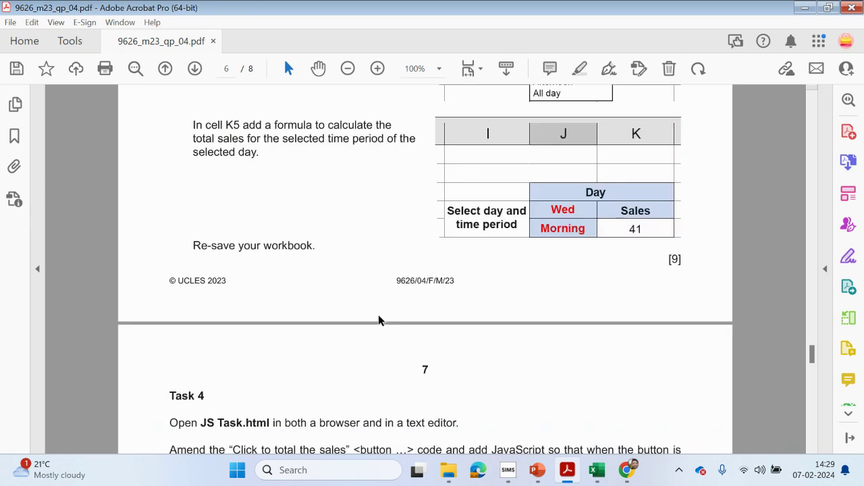
scroll(379, 321, "up", 7)
scroll(378, 321, "up", 15)
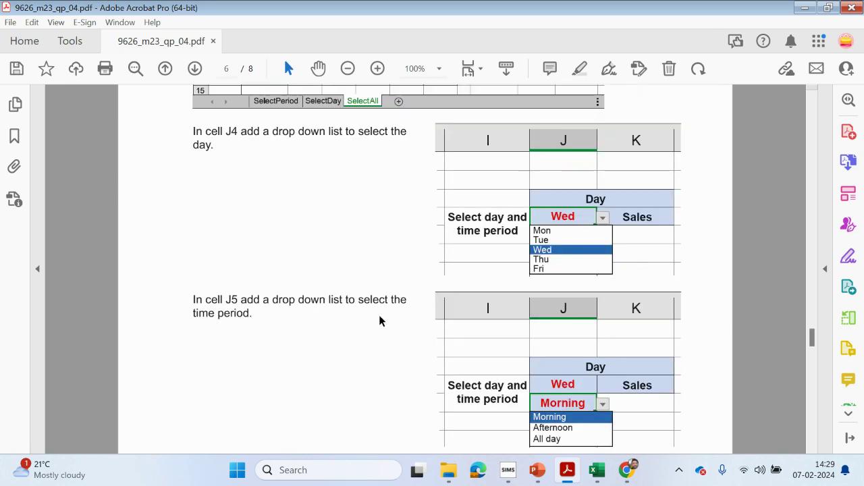
scroll(379, 321, "up", 15)
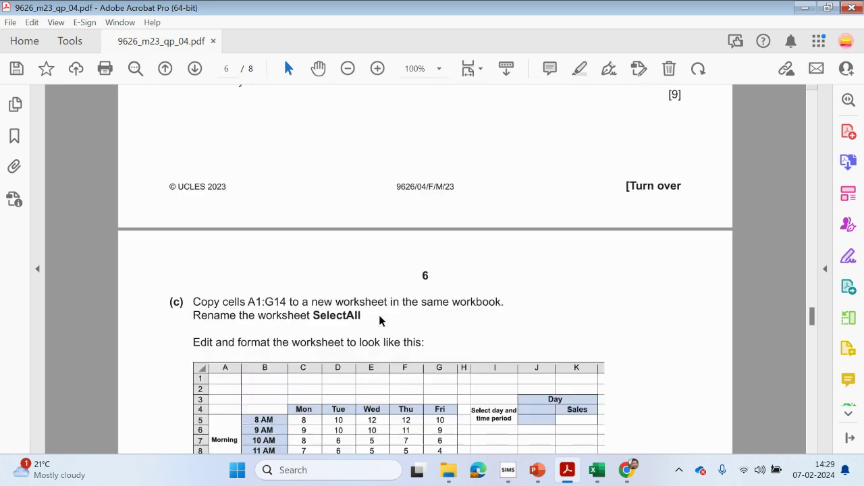
scroll(379, 324, "up", 8)
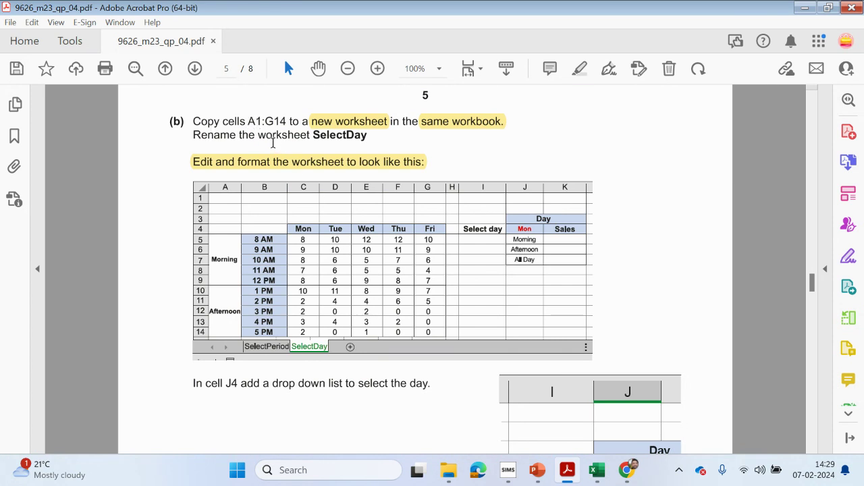
left_click(804, 8)
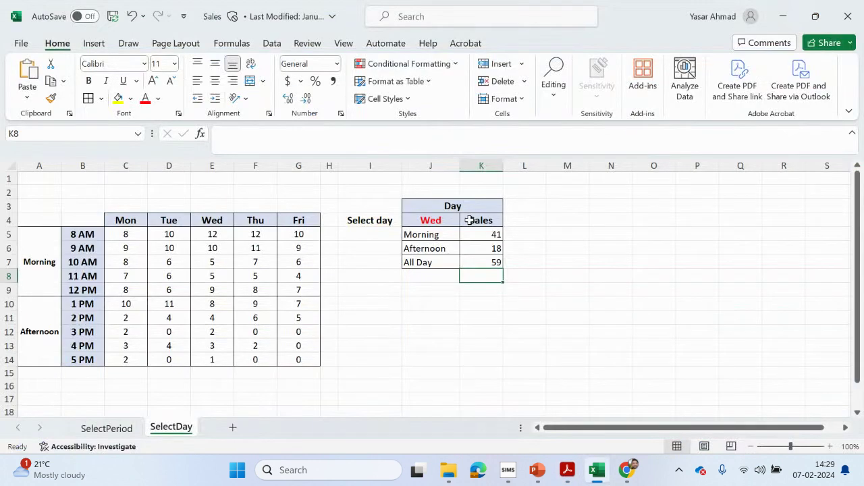
left_click(108, 428)
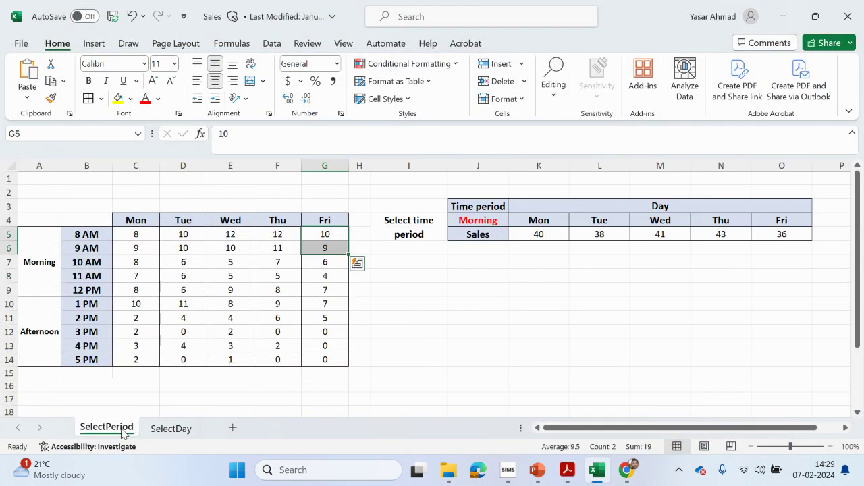
right_click(123, 434)
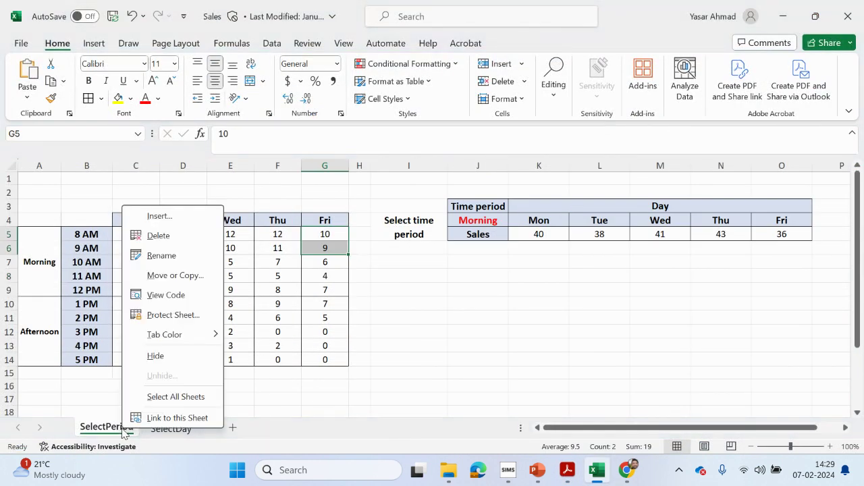
left_click(190, 276)
left_click(126, 360)
left_click(135, 297)
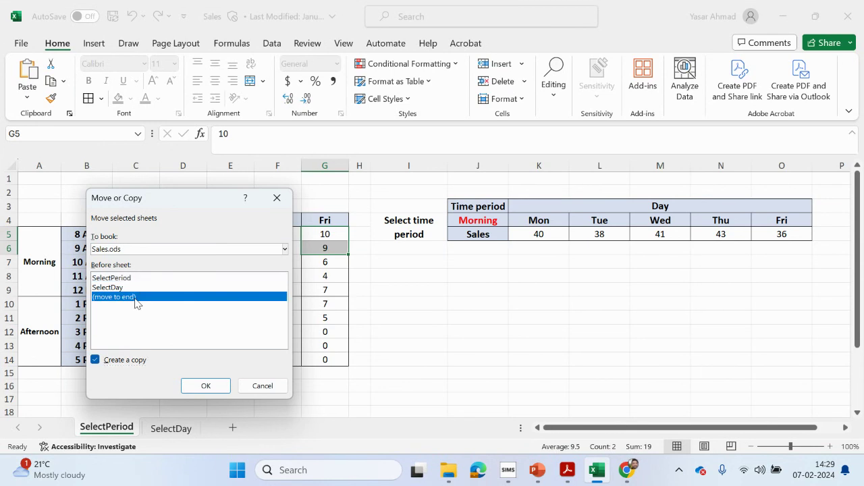
left_click(206, 386)
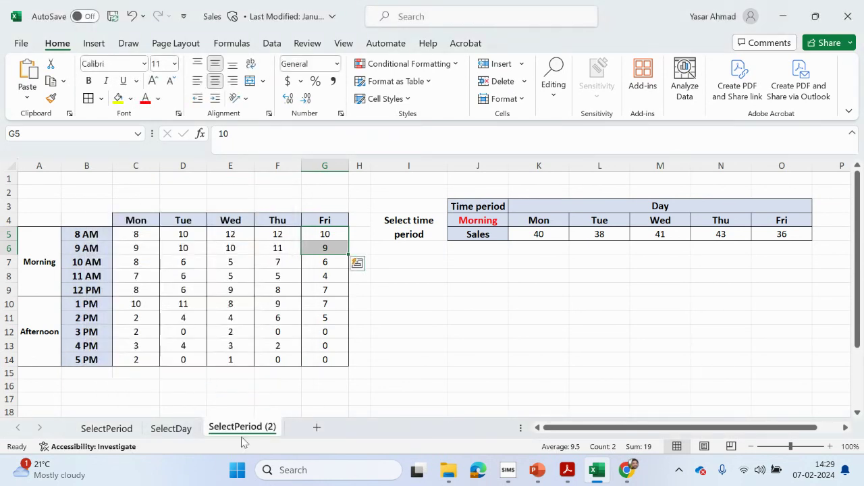
left_click_drag(90, 235, 85, 357)
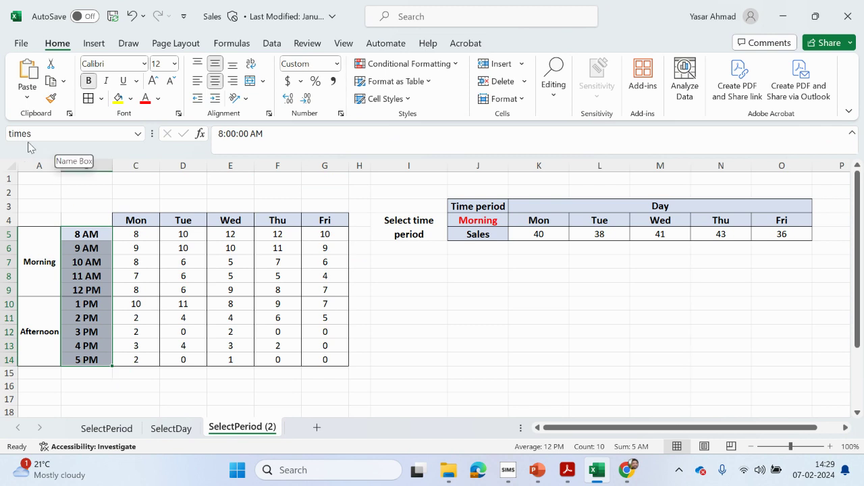
left_click_drag(149, 221, 319, 218)
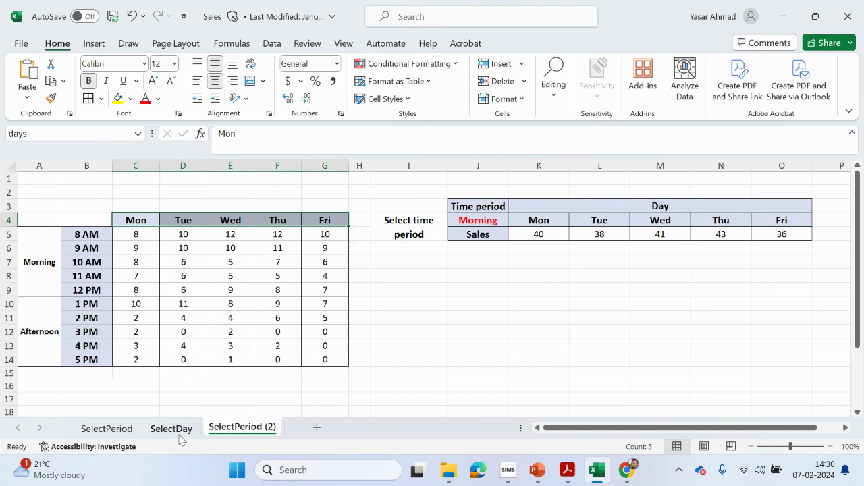
right_click(234, 436)
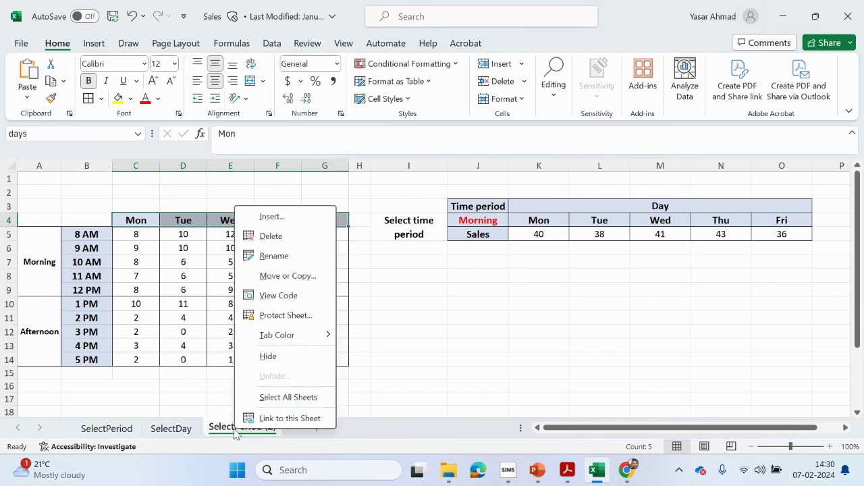
left_click(270, 236)
left_click(412, 270)
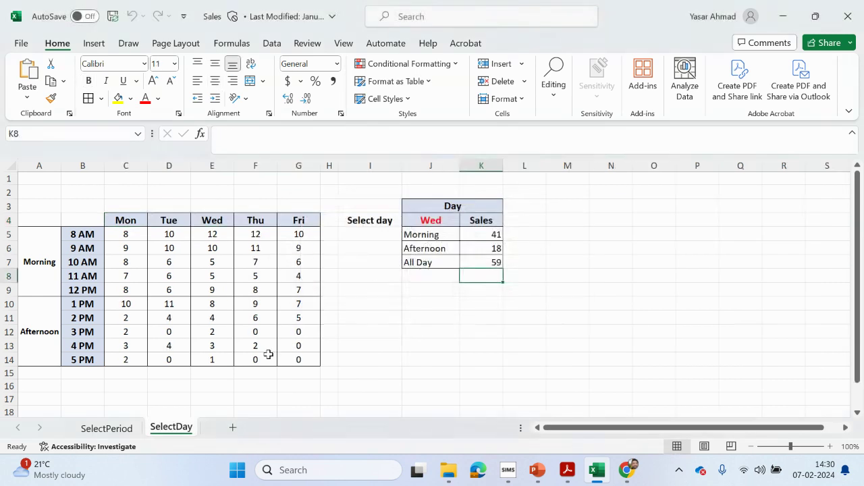